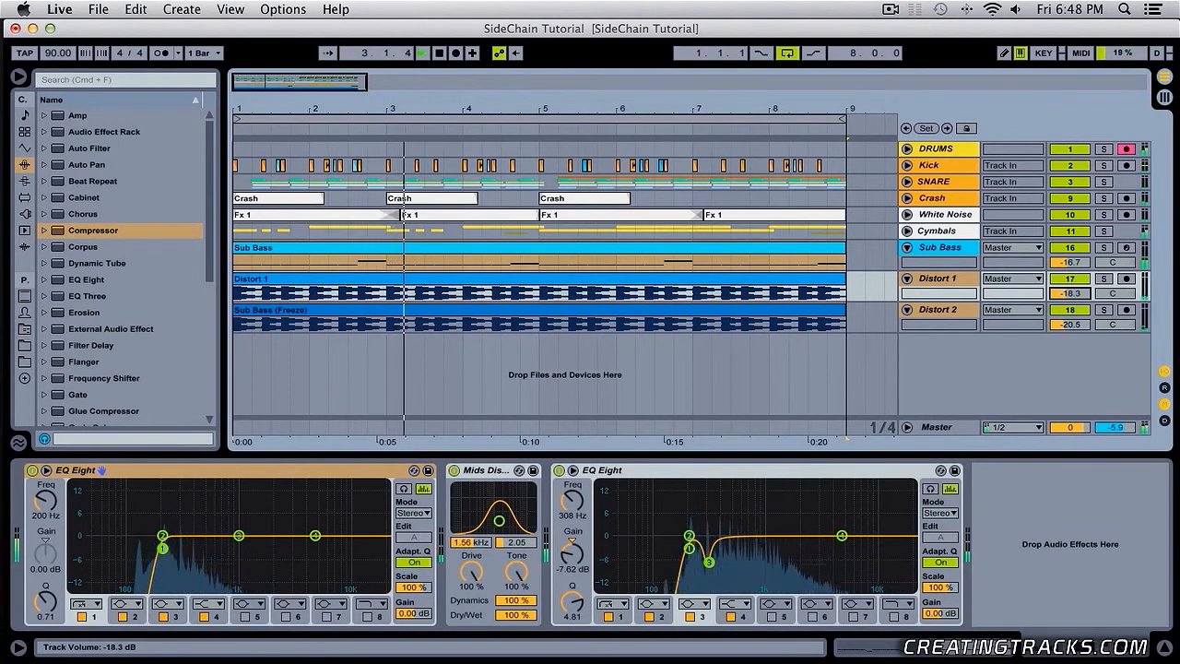
Set the Distort 1 track volume to -23.8 dB and the Distort 2 track volume to -20.3 dB.
{"action": "left_click", "coordinate": [850, 311]}
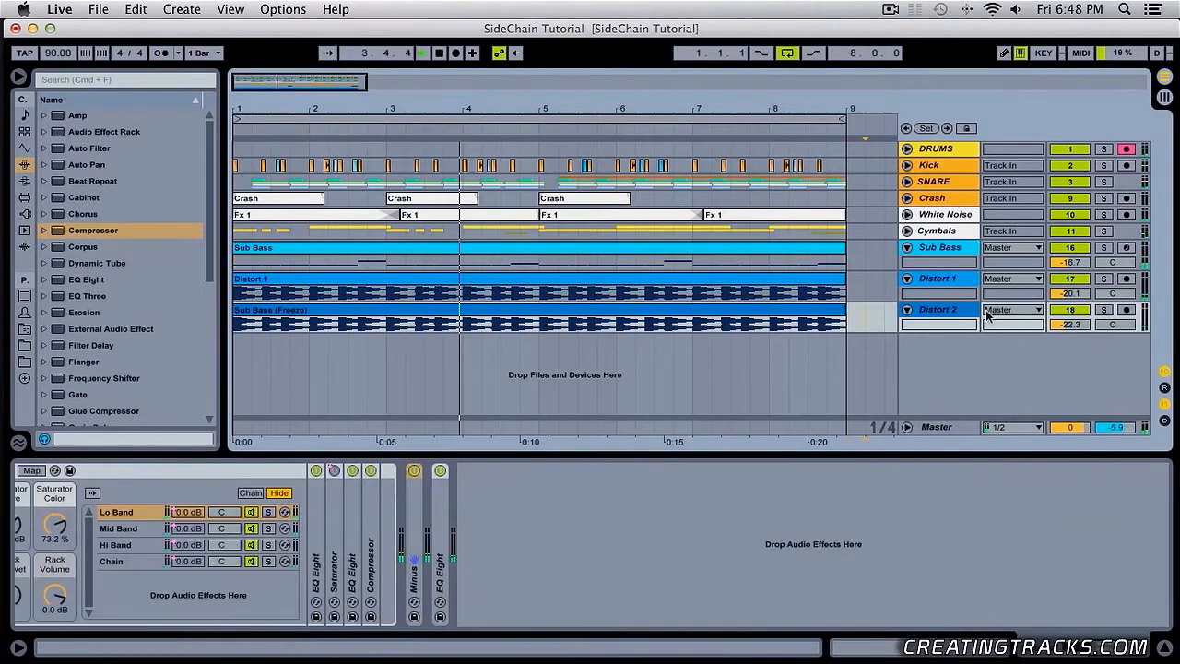
{"action": "left_click_drag", "start_coordinate": [1067, 325], "coordinate": [1069, 302]}
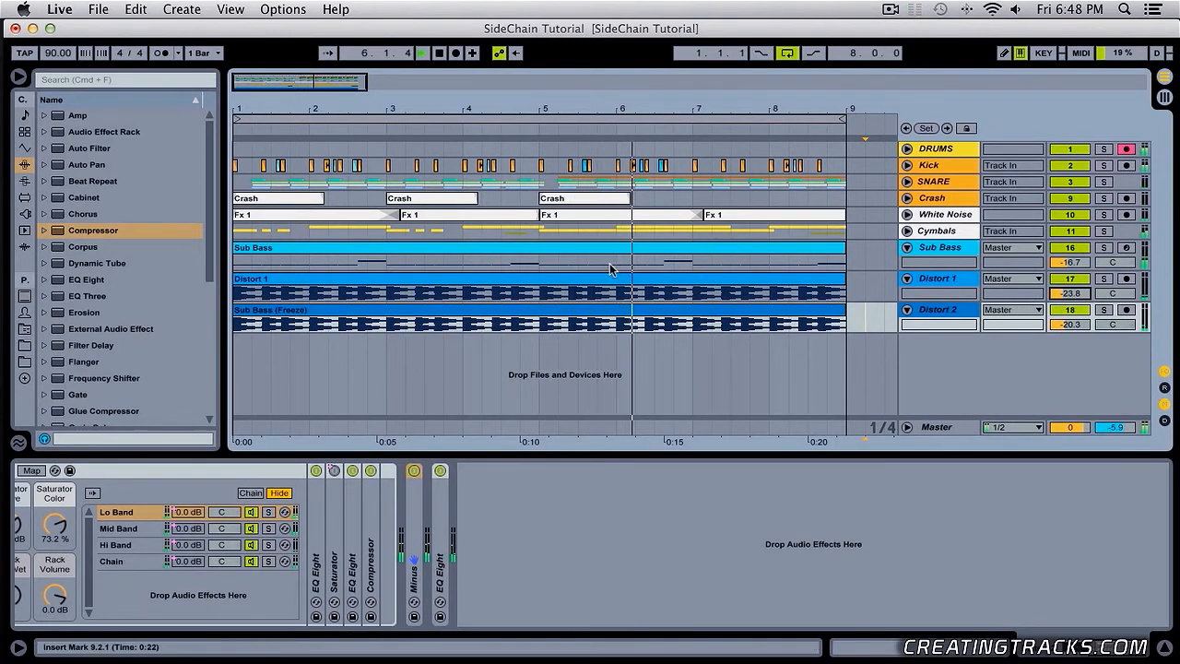
Unfold the White Noise track and reduce its lane to a compact height.
{"action": "left_click", "coordinate": [907, 215]}
{"action": "left_click_drag", "start_coordinate": [952, 242], "coordinate": [948, 273]}
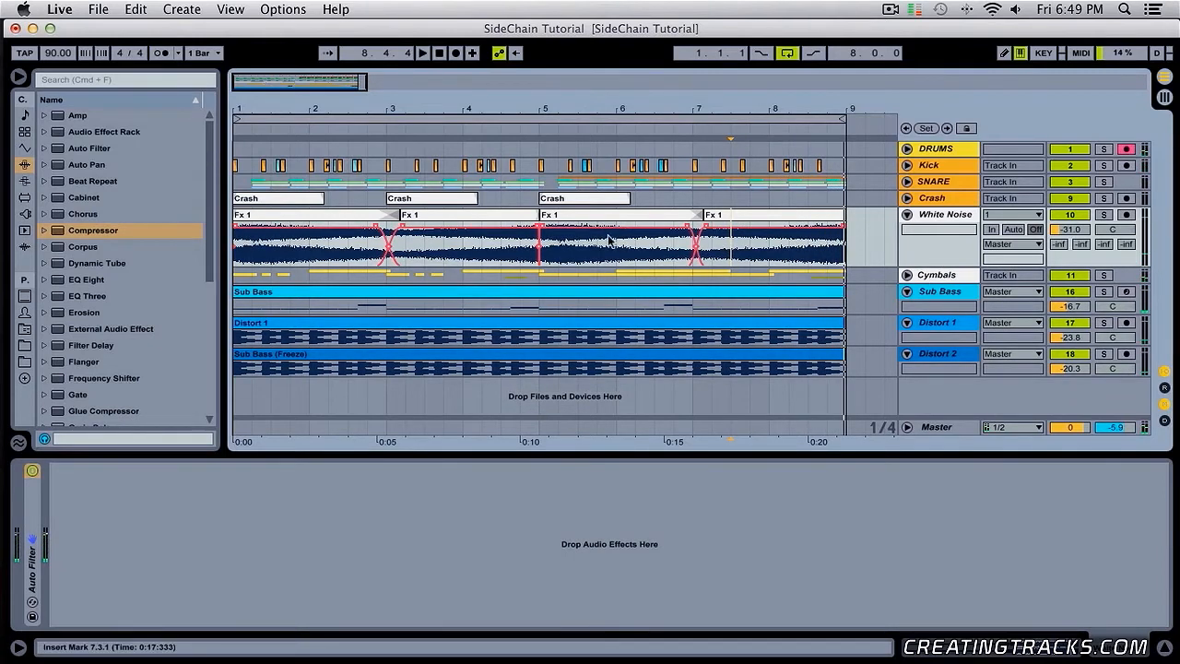
{"action": "left_click_drag", "start_coordinate": [931, 270], "coordinate": [933, 242]}
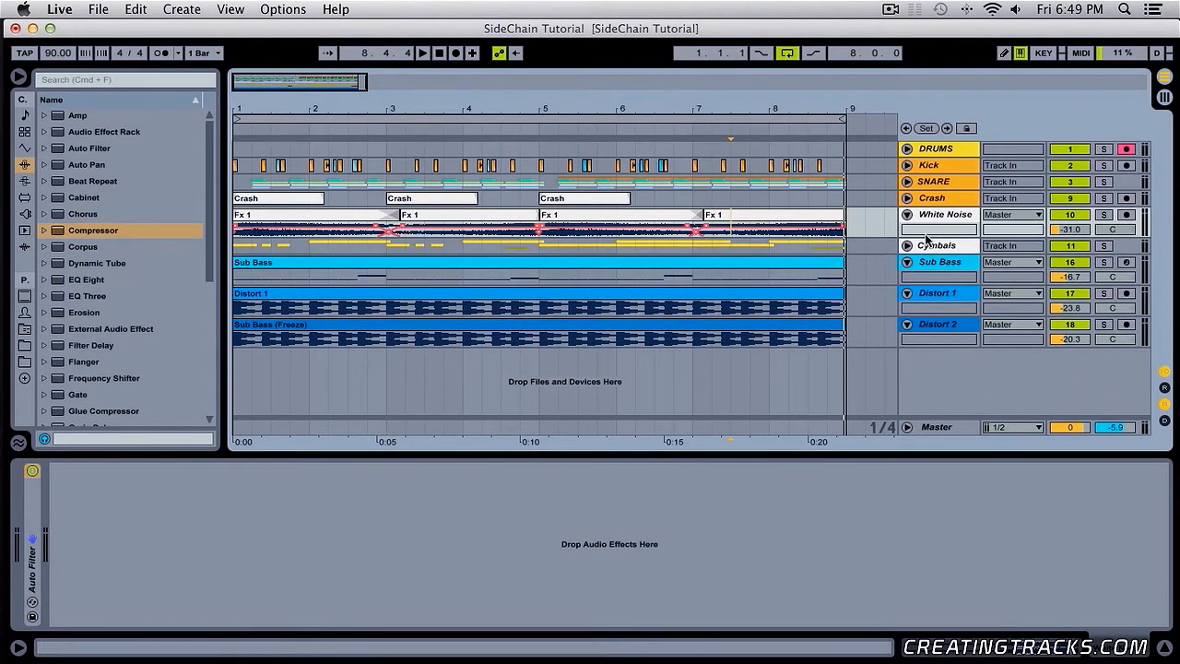
Fold the Sub Bass, Distort 1 and Distort 2 tracks and combine them into a group named SUB BASS.
{"action": "left_click", "coordinate": [945, 327]}
{"action": "left_click", "coordinate": [948, 307]}
{"action": "left_click", "coordinate": [953, 280]}
{"action": "left_click", "coordinate": [948, 293], "text": "shift"}
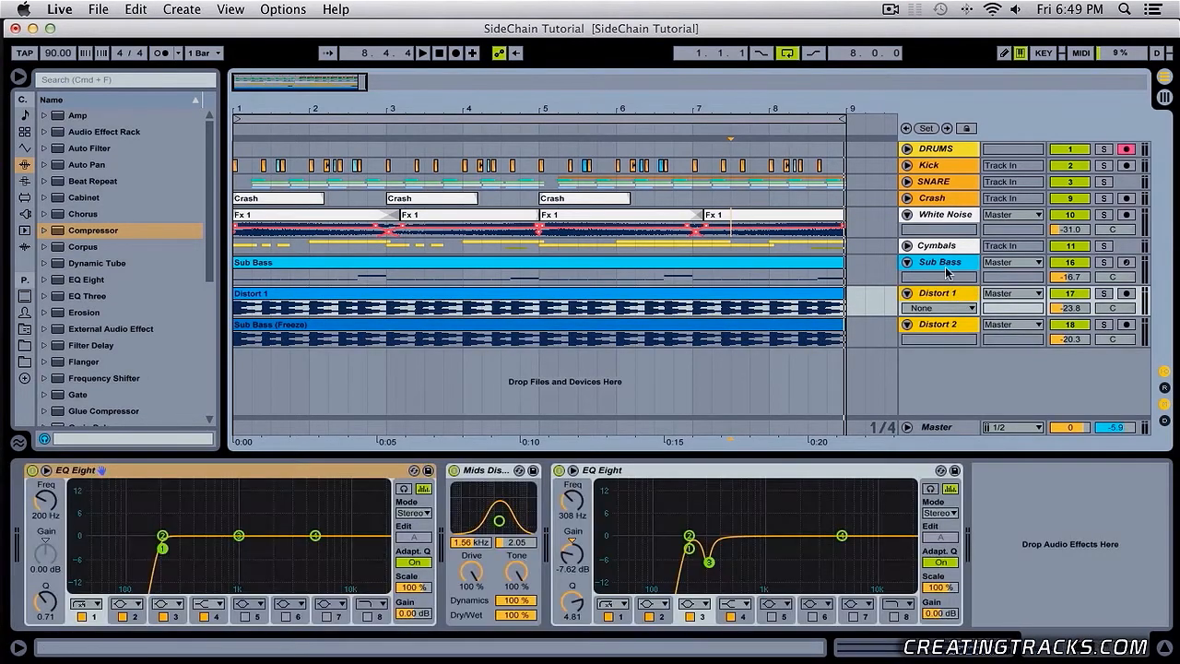
{"action": "left_click", "coordinate": [947, 264], "text": "shift"}
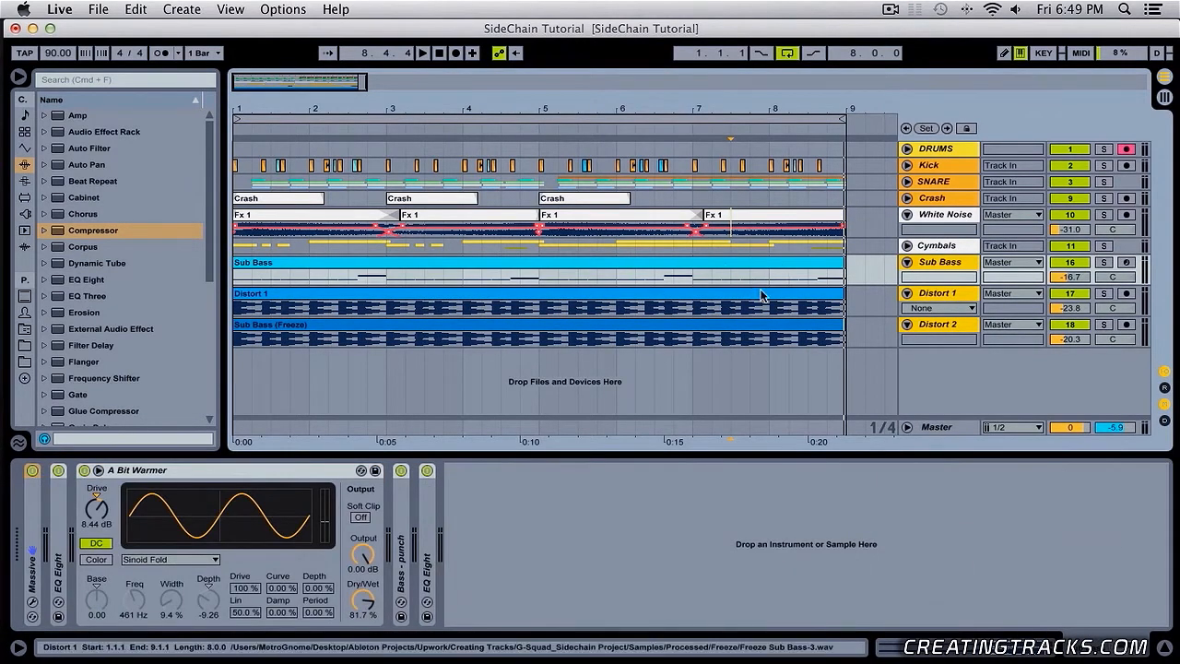
{"action": "left_click", "coordinate": [907, 265]}
{"action": "right_click", "coordinate": [933, 263]}
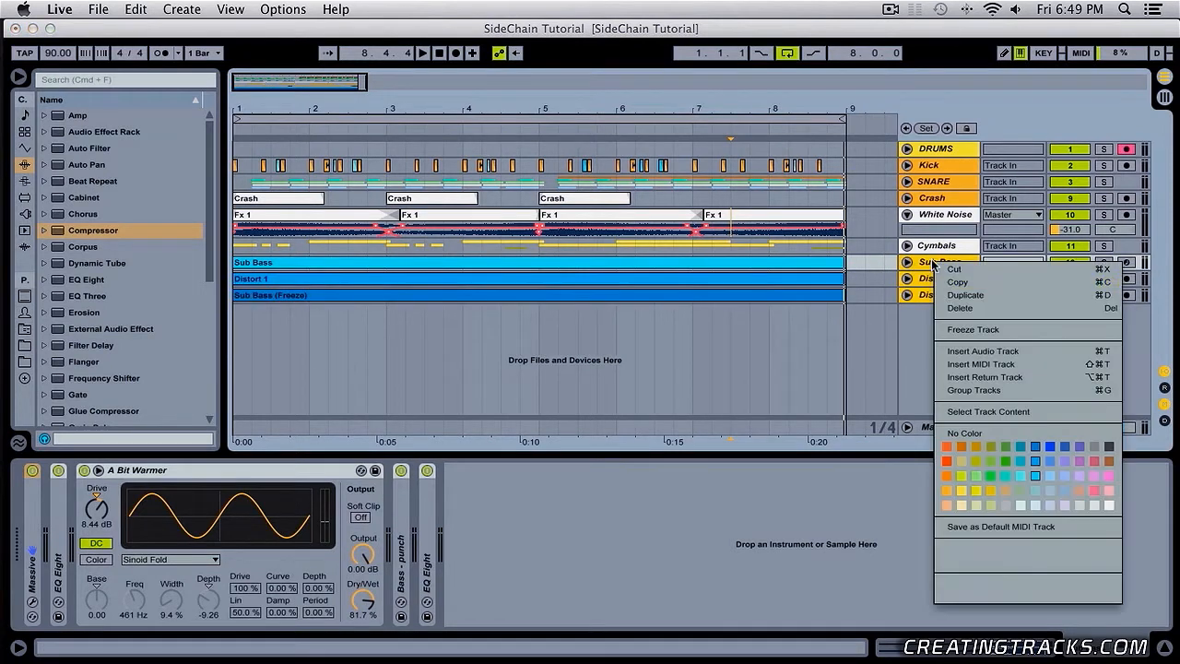
{"action": "left_click", "coordinate": [975, 389]}
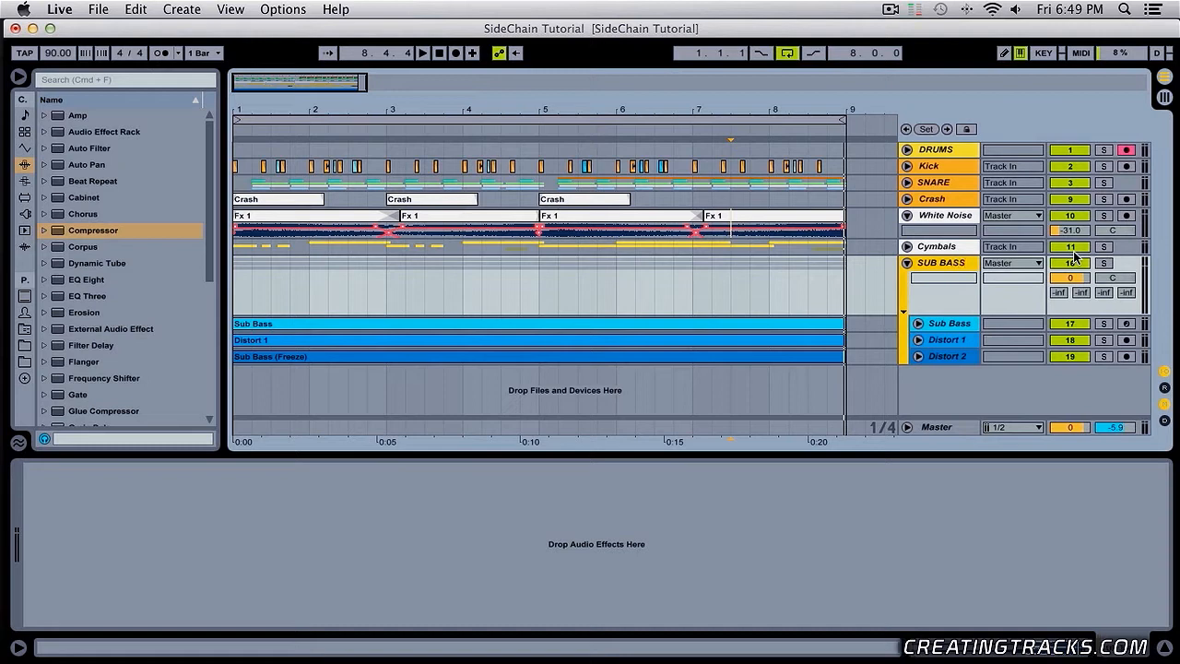
Try pink on the SUB BASS group, fold the group, and settle on bright blue as its colour.
{"action": "right_click", "coordinate": [975, 264]}
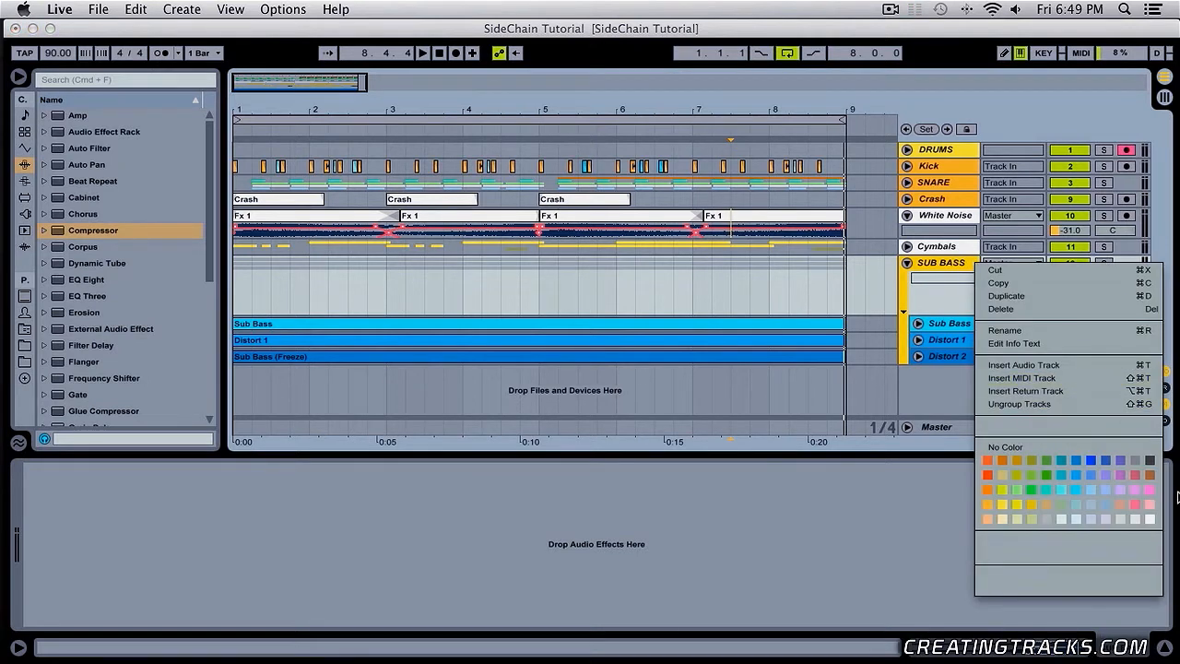
{"action": "left_click", "coordinate": [1149, 490]}
{"action": "left_click", "coordinate": [907, 264]}
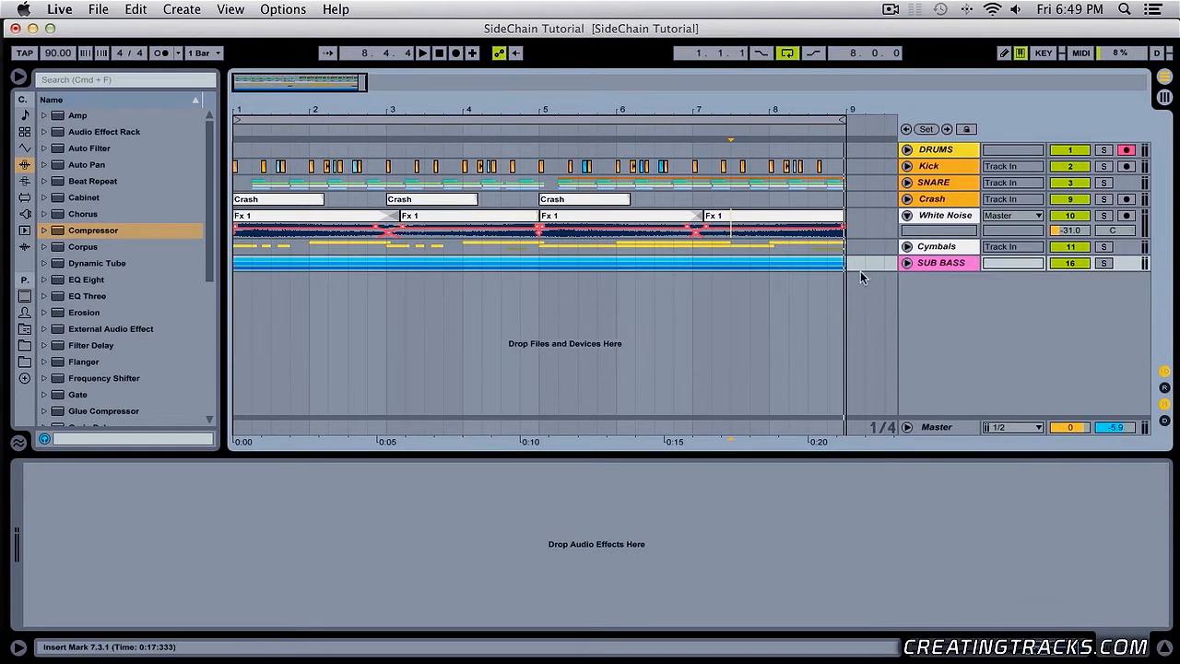
{"action": "left_click", "coordinate": [861, 273]}
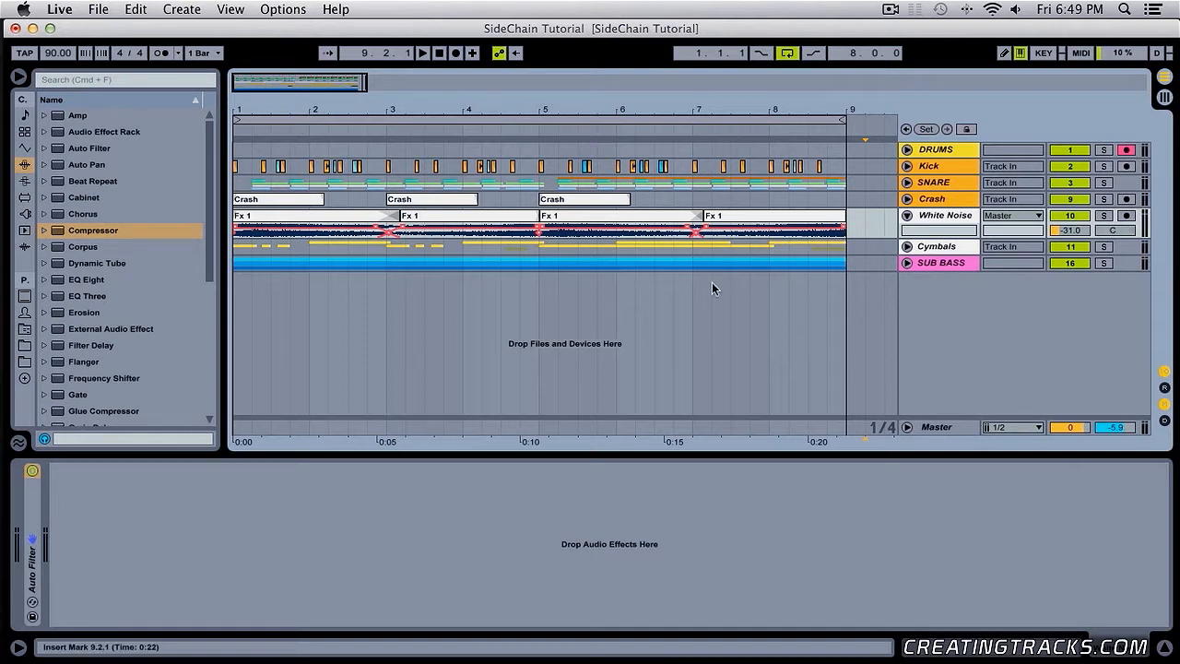
{"action": "right_click", "coordinate": [947, 266]}
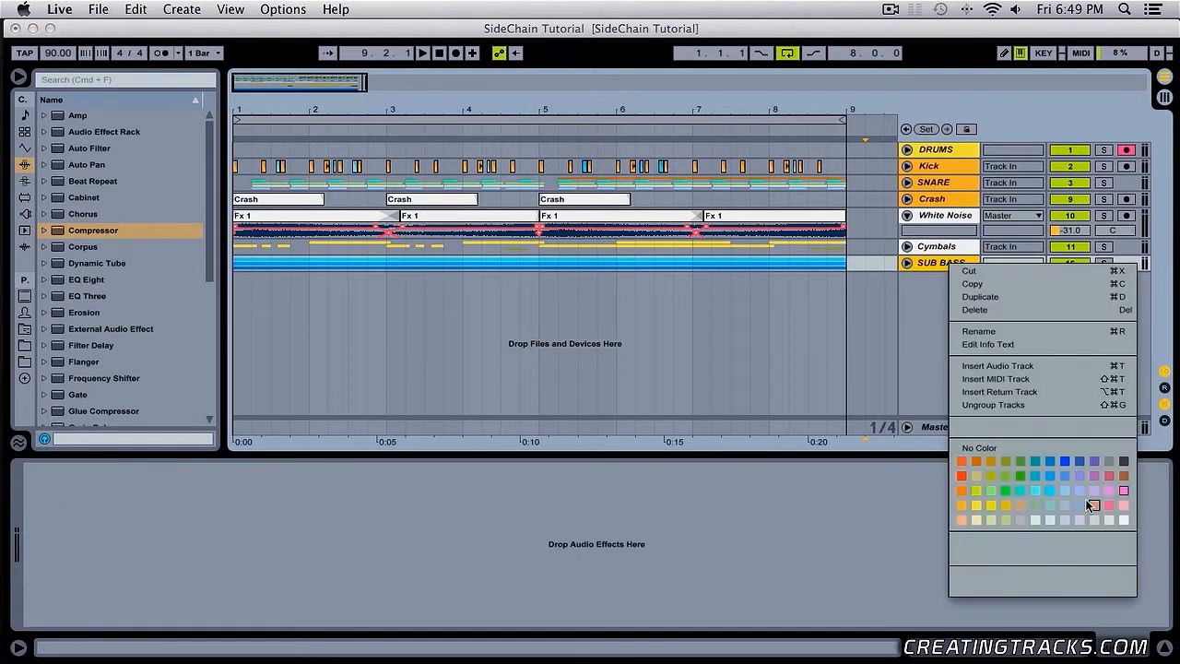
{"action": "left_click", "coordinate": [1050, 489]}
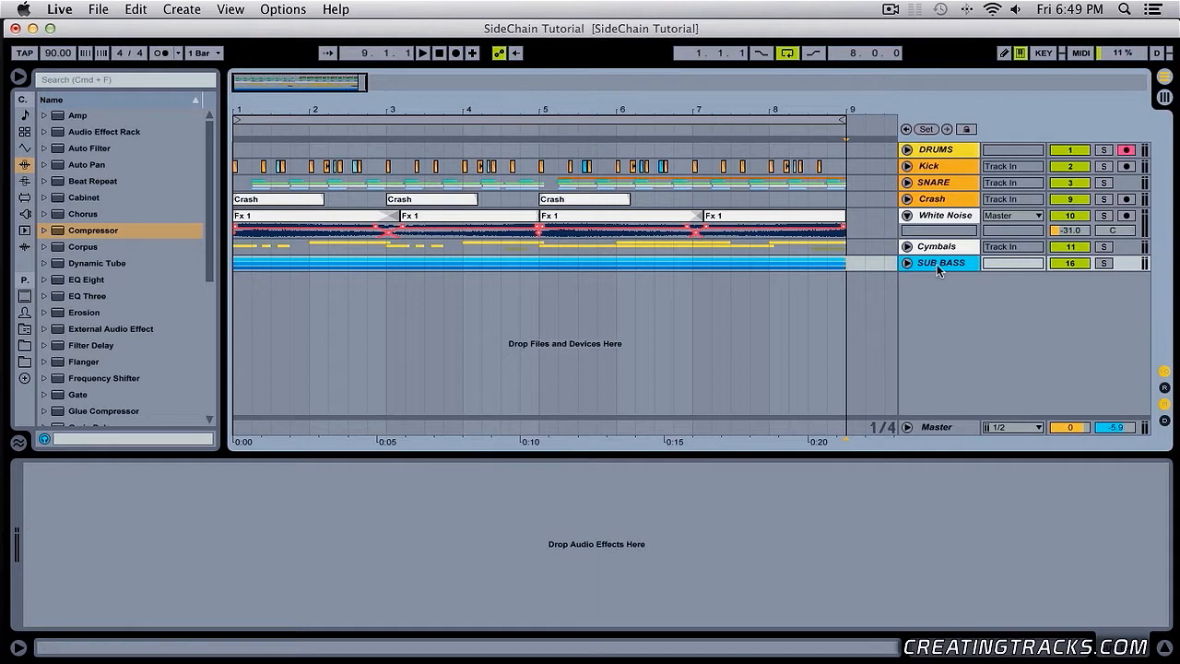
Add a Compressor to the SUB BASS group with an EQ Eight placed before it.
{"action": "left_click", "coordinate": [635, 268]}
{"action": "left_click_drag", "start_coordinate": [90, 234], "coordinate": [257, 506]}
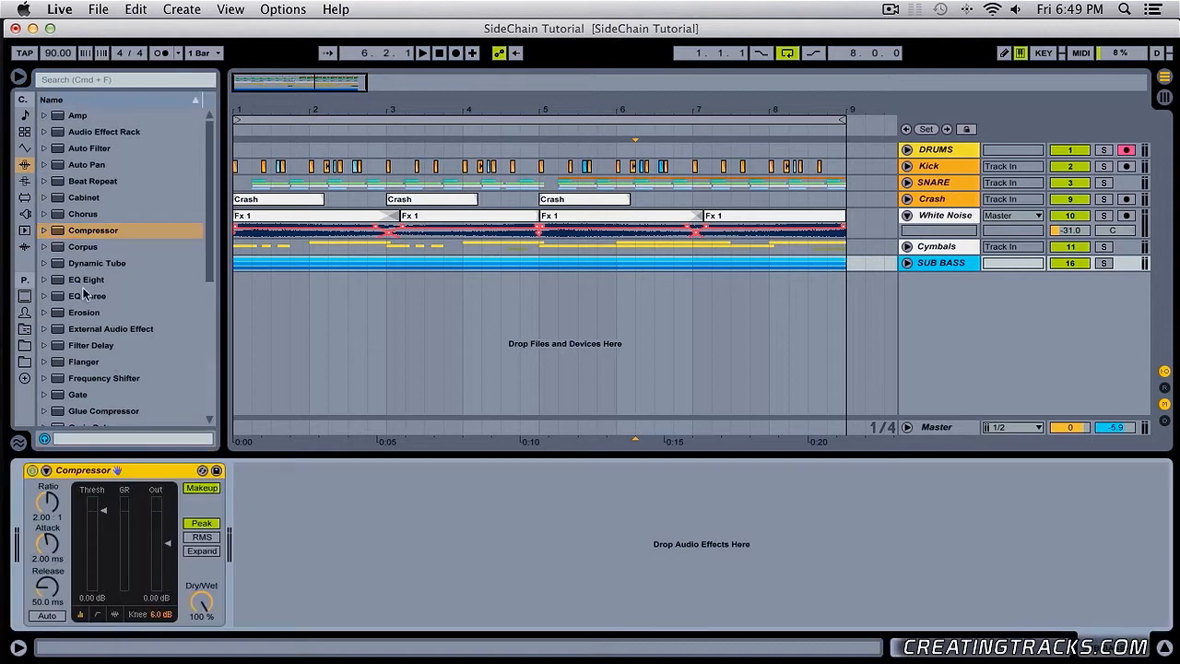
{"action": "double_click", "coordinate": [85, 281]}
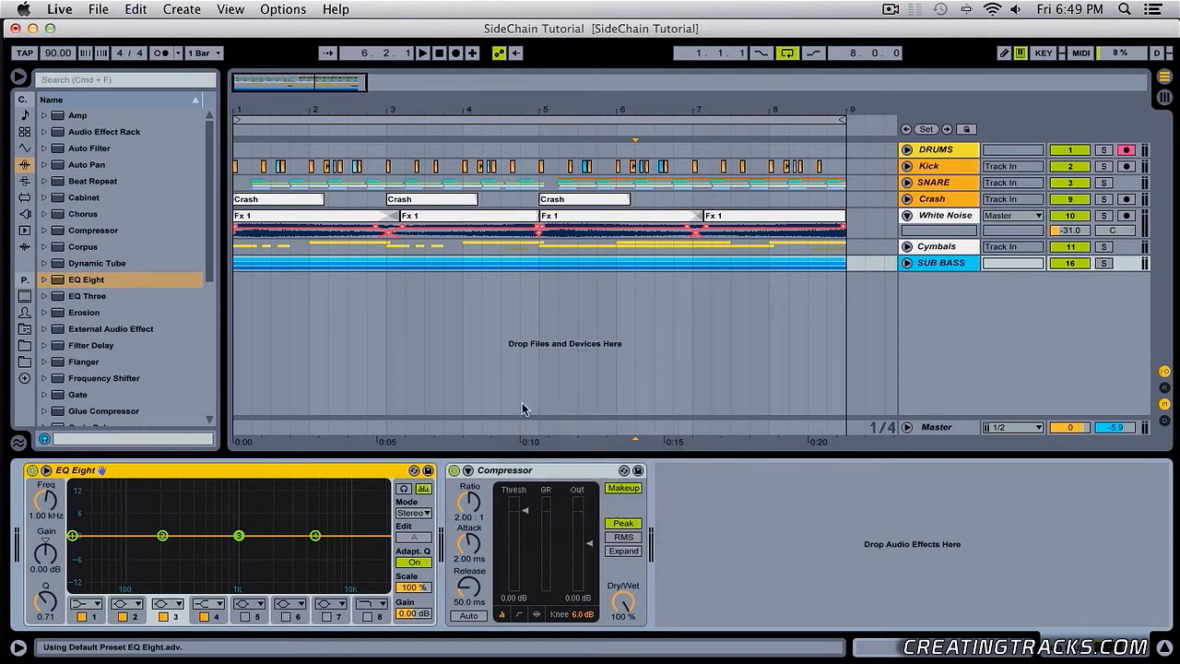
Set EQ Eight band 2 to a -4.29 dB cut at 507 Hz with a Q of 1.52.
{"action": "left_click", "coordinate": [162, 536]}
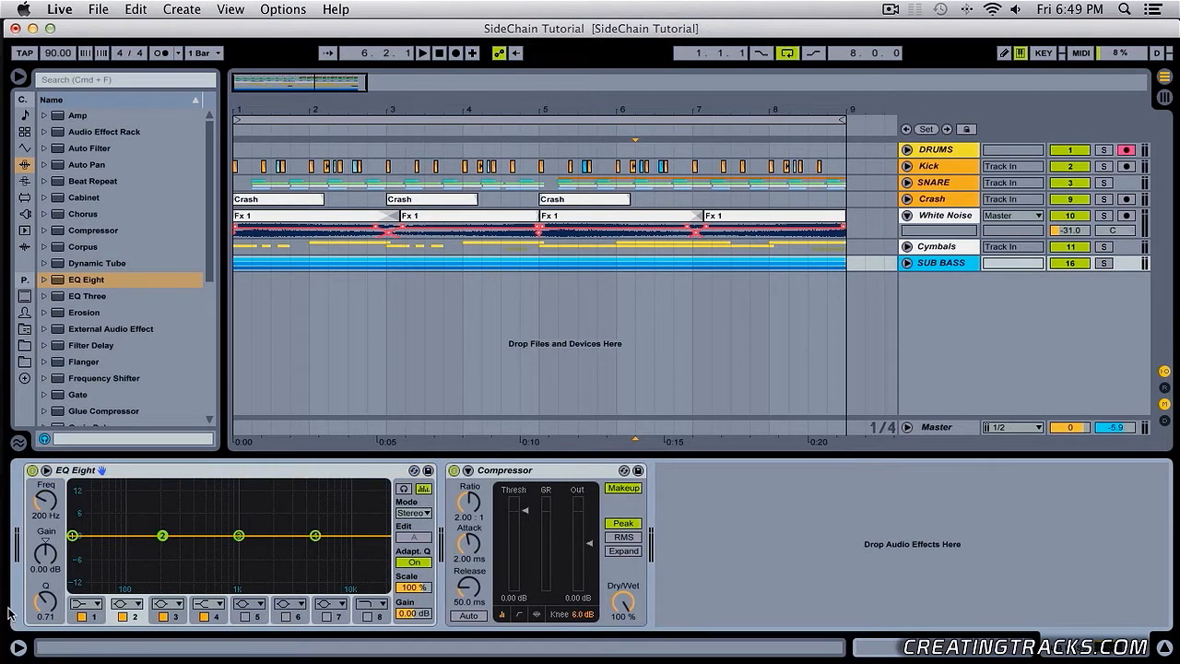
{"action": "left_click_drag", "start_coordinate": [40, 561], "coordinate": [45, 620]}
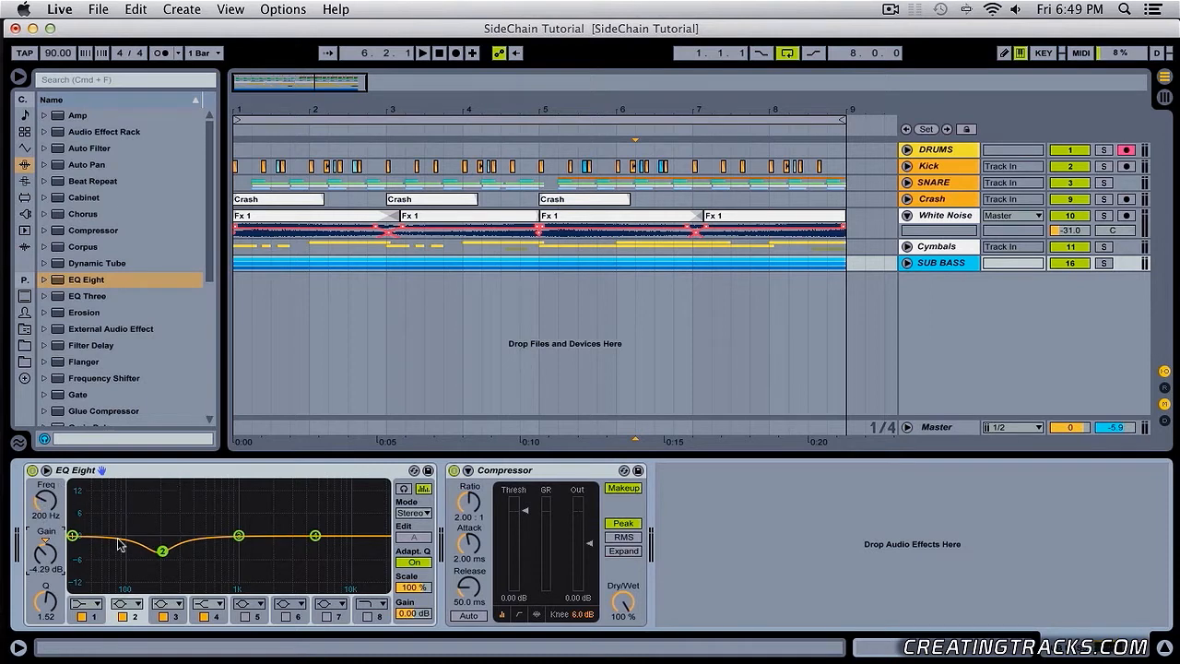
{"action": "left_click_drag", "start_coordinate": [26, 498], "coordinate": [26, 523]}
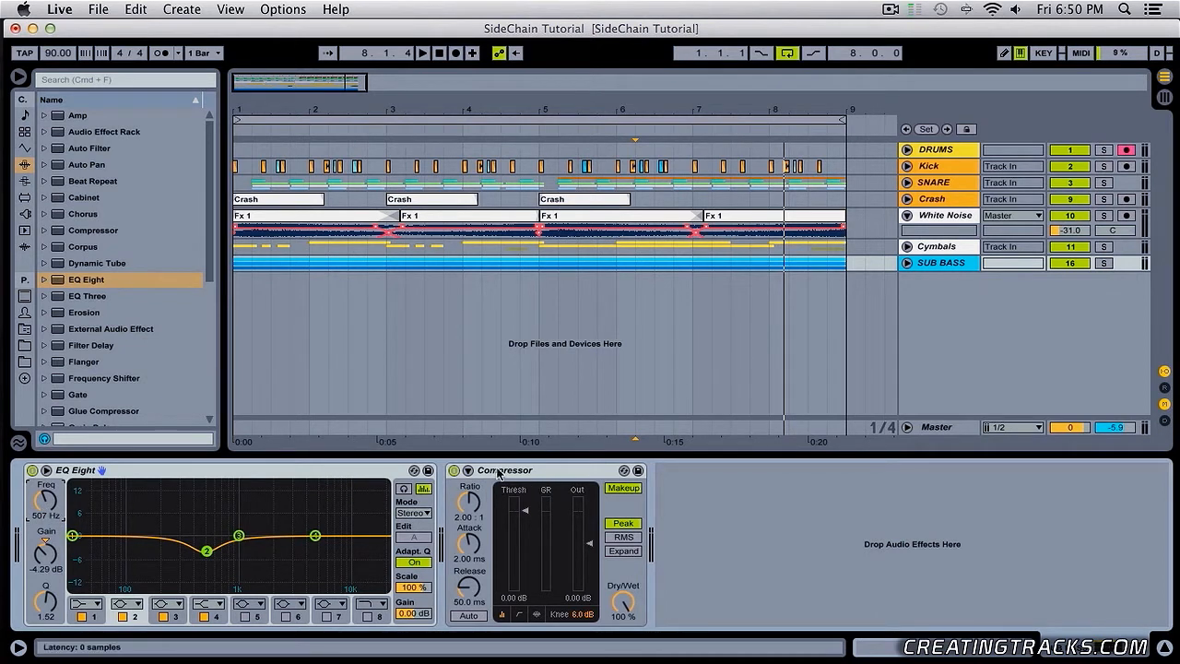
Expand the Compressor's sidechain section, enable Sidechain and choose the Kick track as its audio source.
{"action": "left_click", "coordinate": [468, 470]}
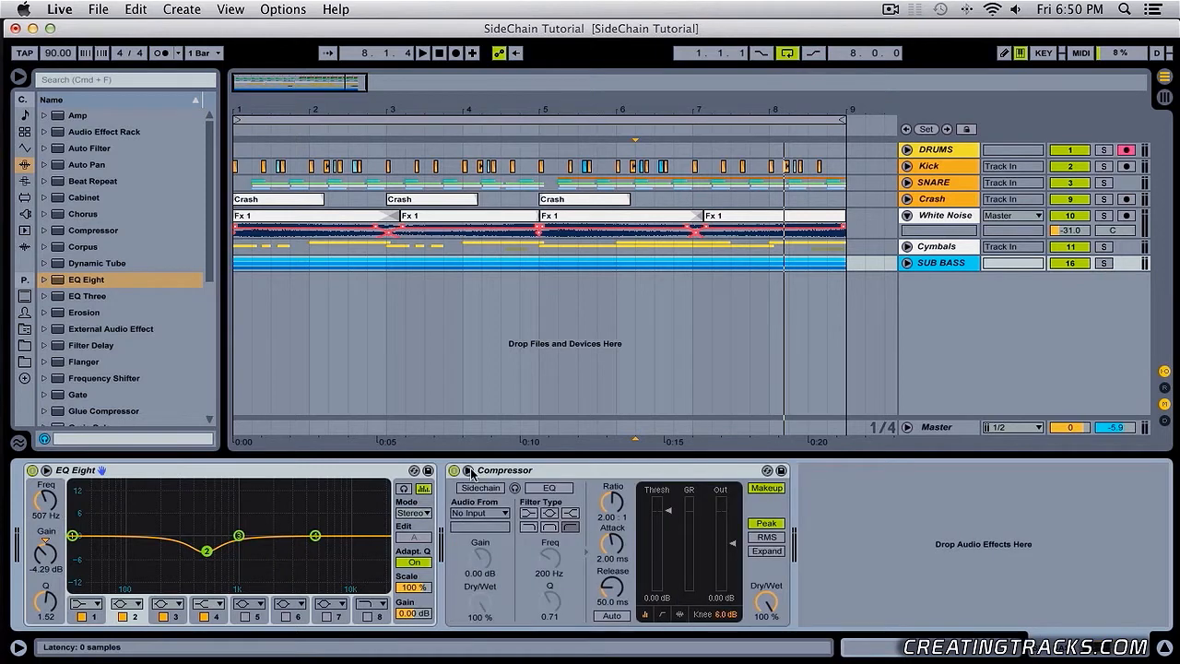
{"action": "left_click", "coordinate": [476, 489]}
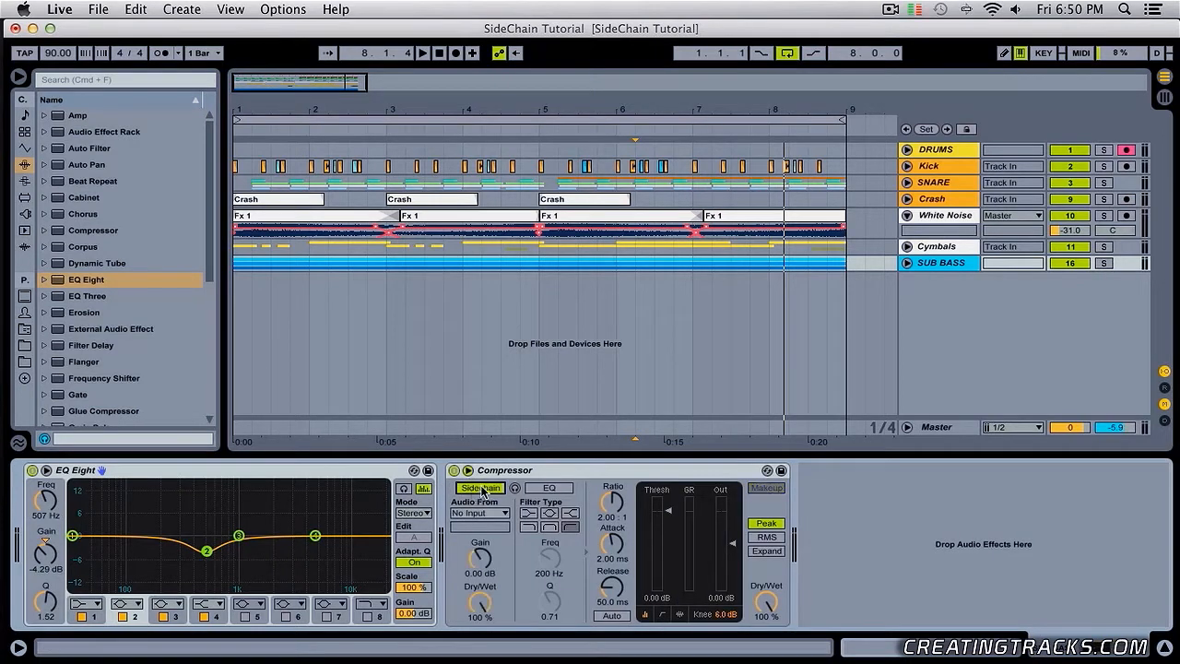
{"action": "left_click", "coordinate": [469, 513]}
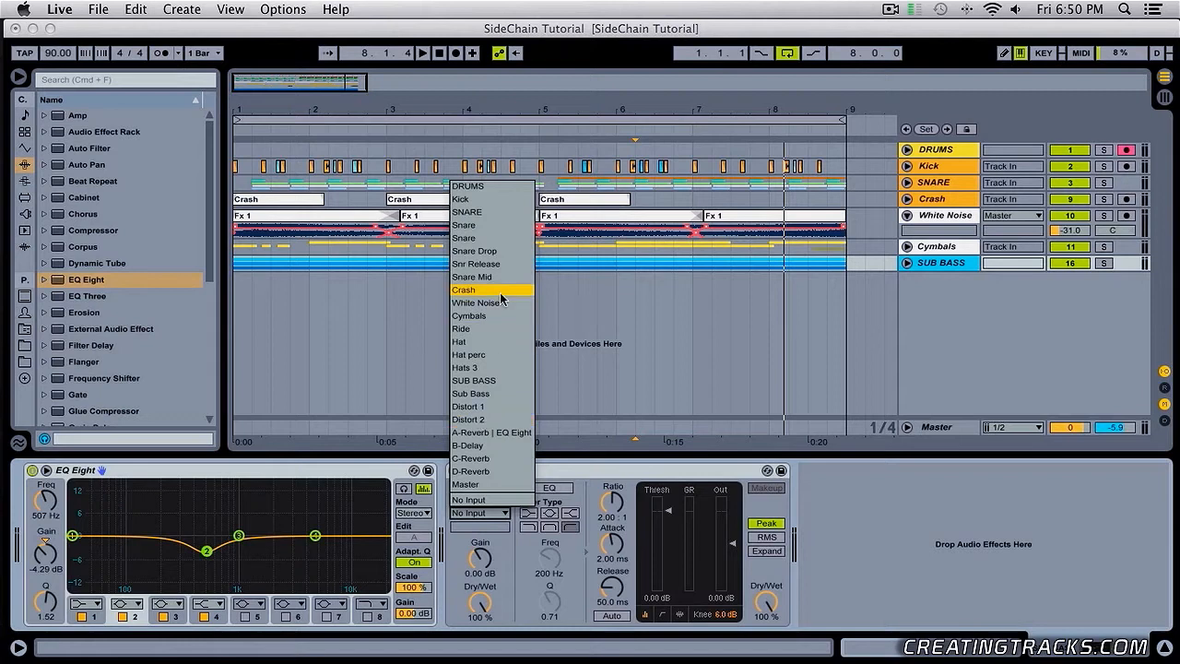
{"action": "left_click", "coordinate": [472, 200]}
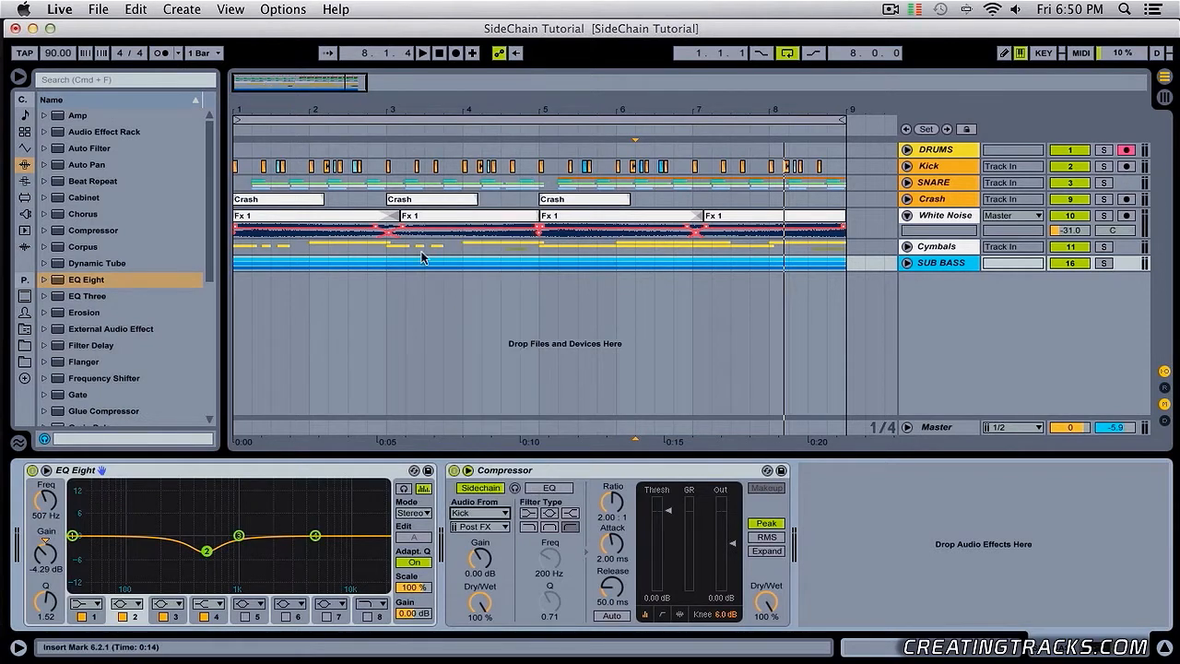
Set the Compressor's ratio to 14.0:1 and its attack to 0.04 ms.
{"action": "left_click", "coordinate": [612, 502]}
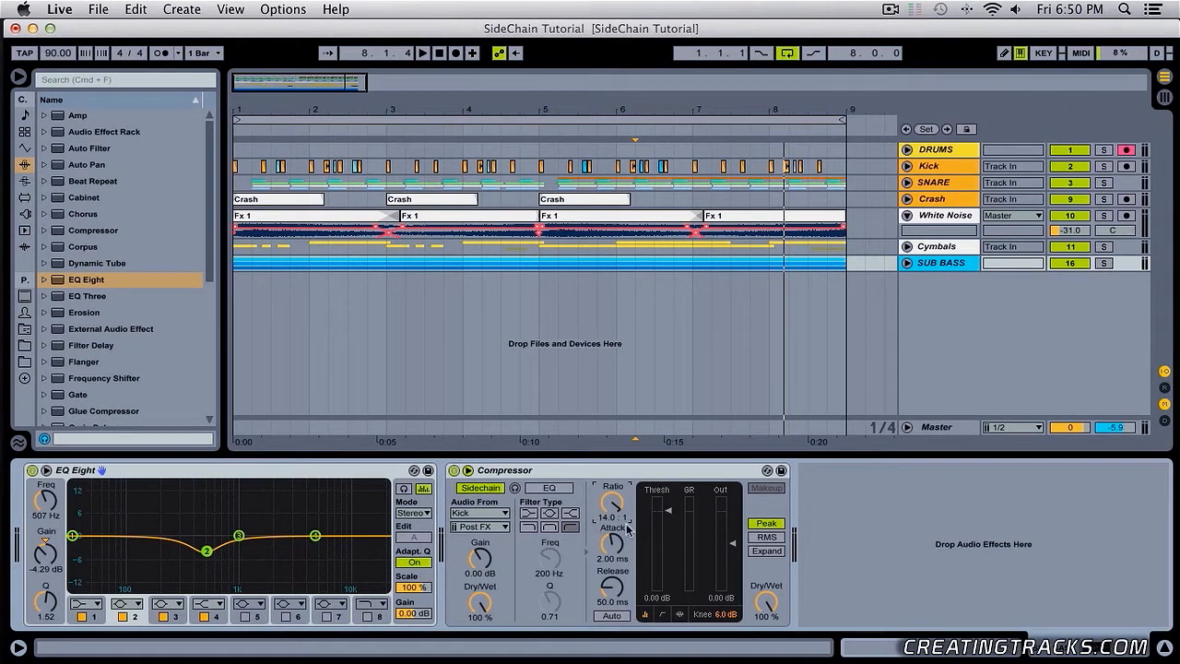
{"action": "left_click_drag", "start_coordinate": [623, 542], "coordinate": [623, 580]}
Play the arrangement from bar 1 while setting the Compressor's threshold to -18.2 dB and its release to 63.2 ms.
{"action": "left_click", "coordinate": [237, 269]}
{"action": "left_click_drag", "start_coordinate": [673, 518], "coordinate": [672, 553]}
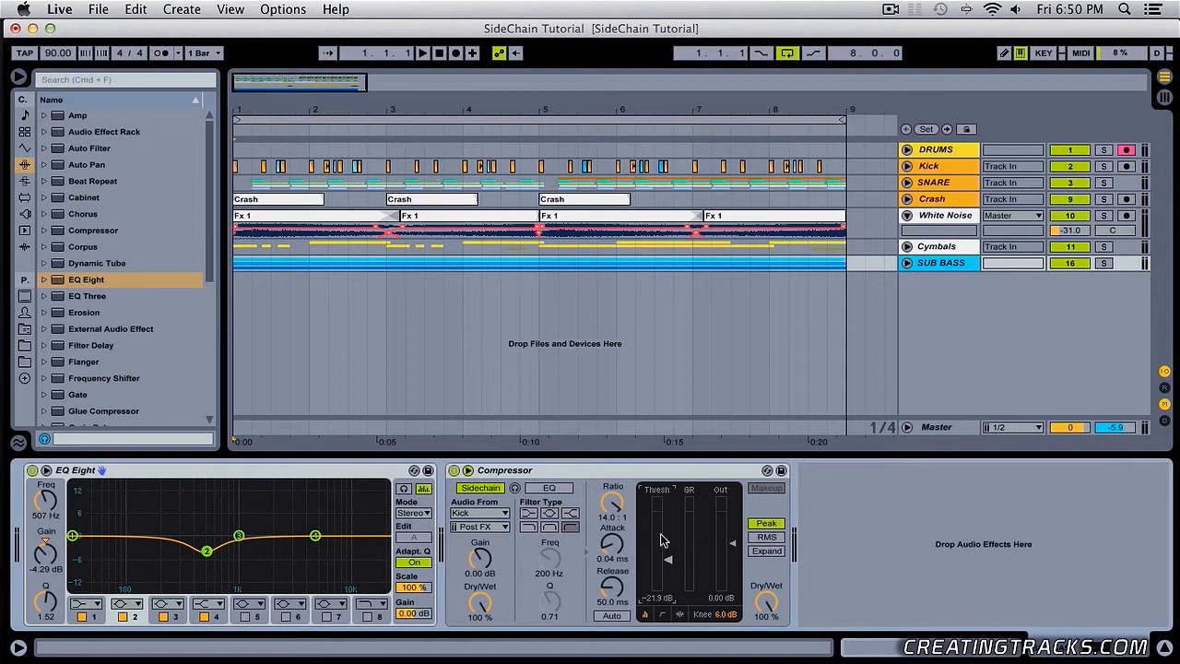
{"action": "key", "text": "space"}
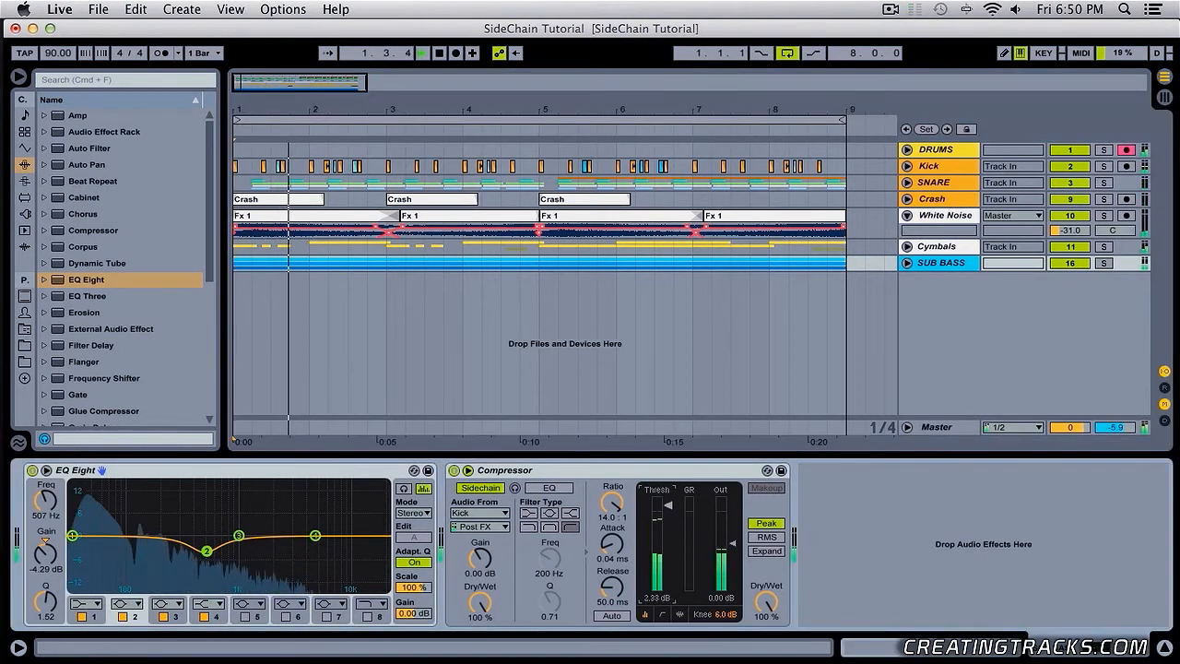
{"action": "key", "text": "space"}
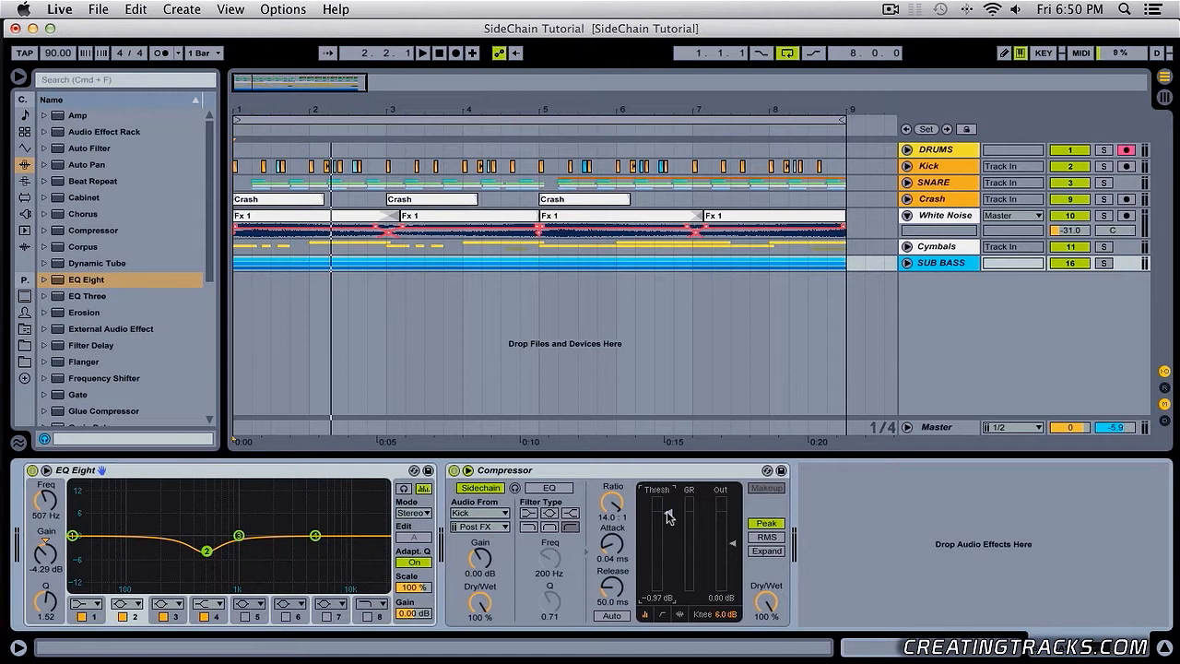
{"action": "key", "text": "space"}
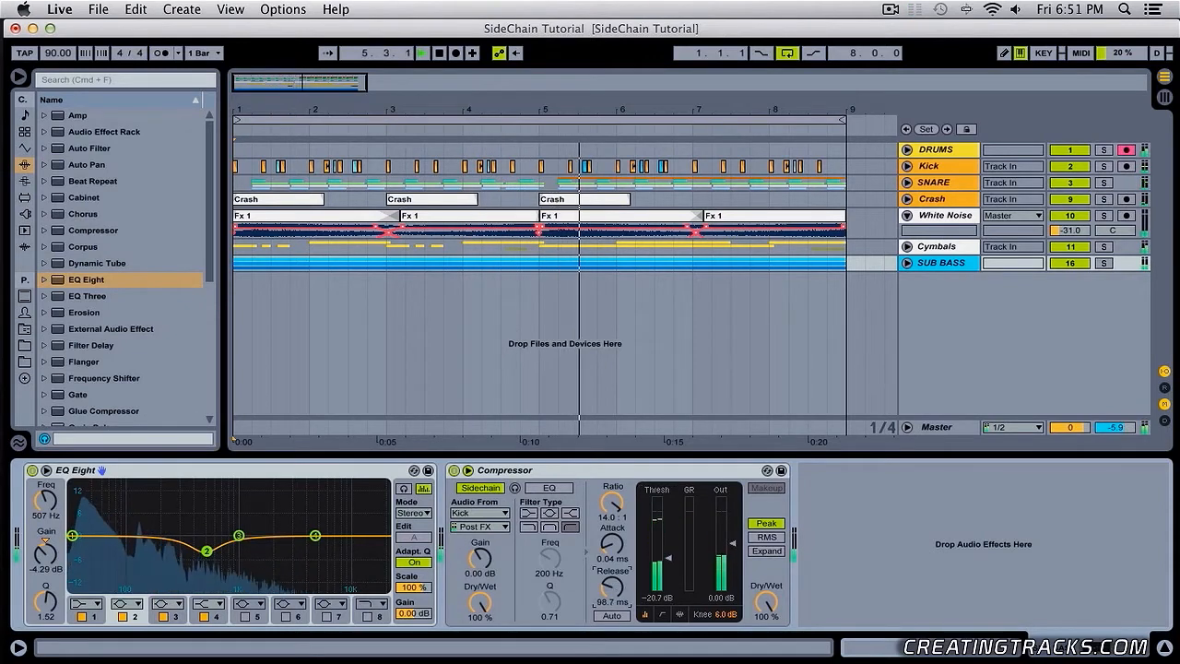
{"action": "left_click_drag", "start_coordinate": [611, 587], "coordinate": [670, 560]}
{"action": "key", "text": "space"}
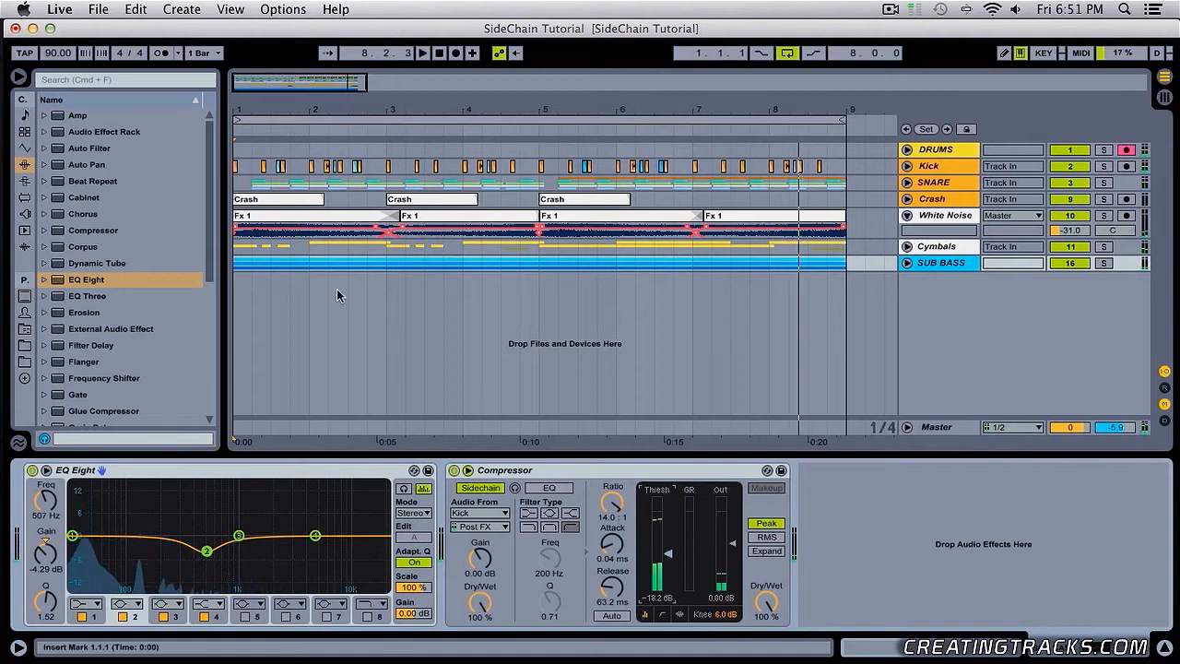
Solo the SUB BASS group together with the Kick track and play the opening bars from bar 1.
{"action": "left_click", "coordinate": [234, 265]}
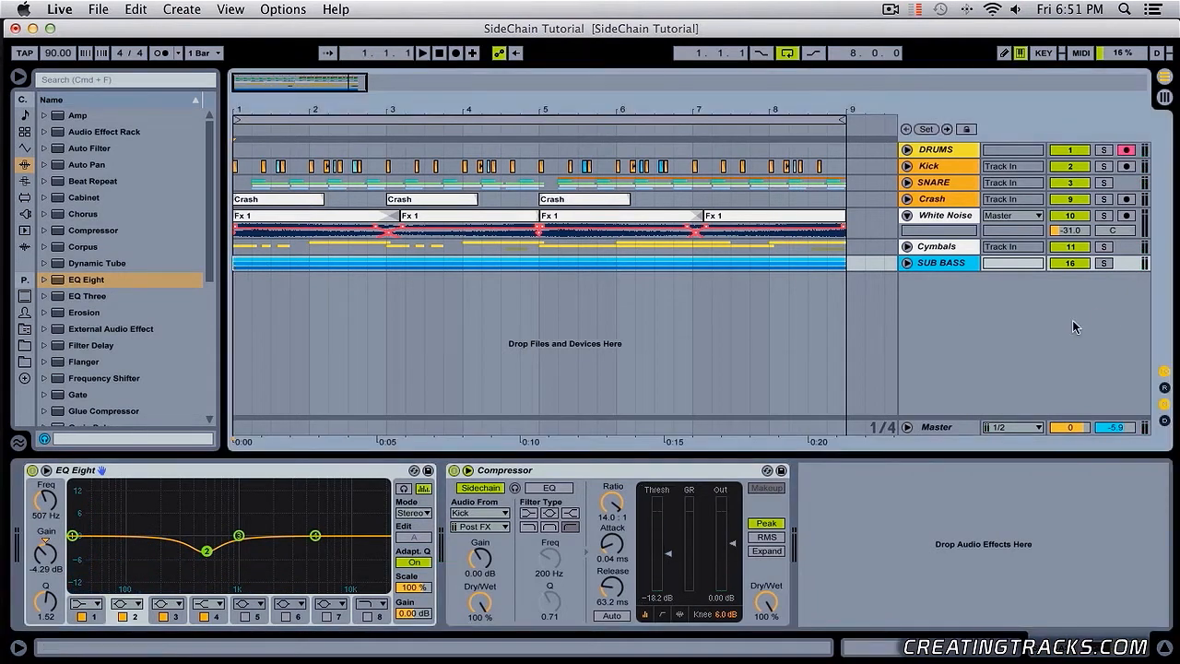
{"action": "left_click", "coordinate": [1105, 264]}
{"action": "left_click", "coordinate": [1103, 166]}
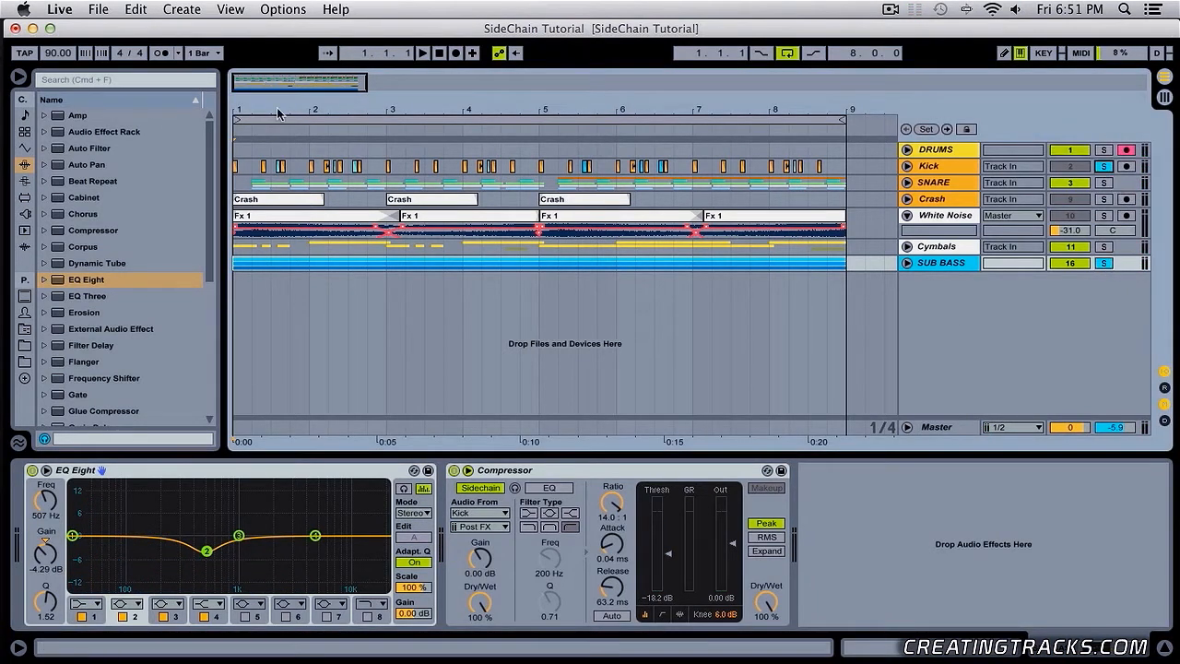
{"action": "left_click_drag", "start_coordinate": [242, 109], "coordinate": [254, 122]}
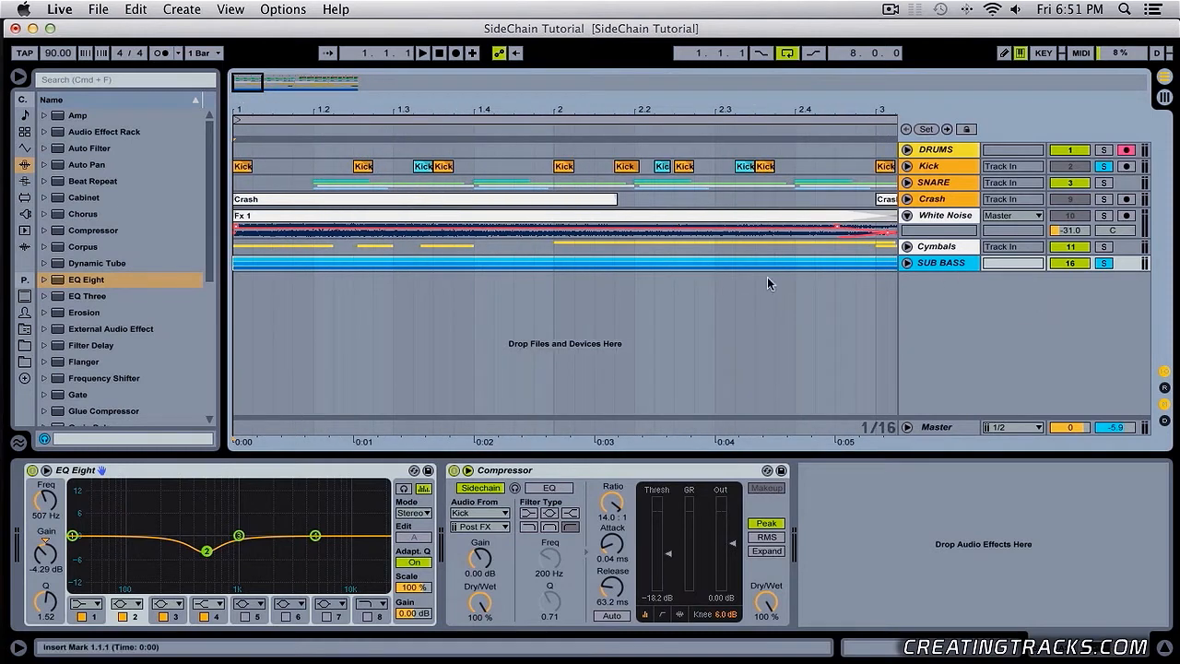
{"action": "key", "text": "space"}
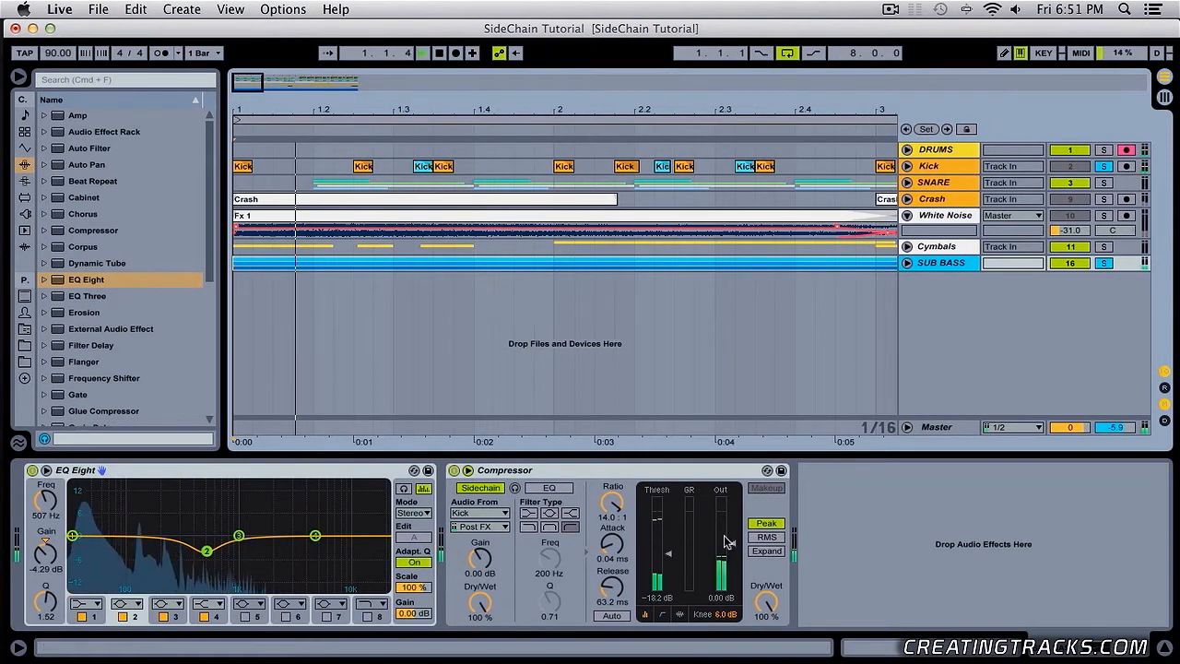
Bypass the SUB BASS Compressor to compare the sound without sidechaining, and switch it back on.
{"action": "left_click", "coordinate": [453, 471]}
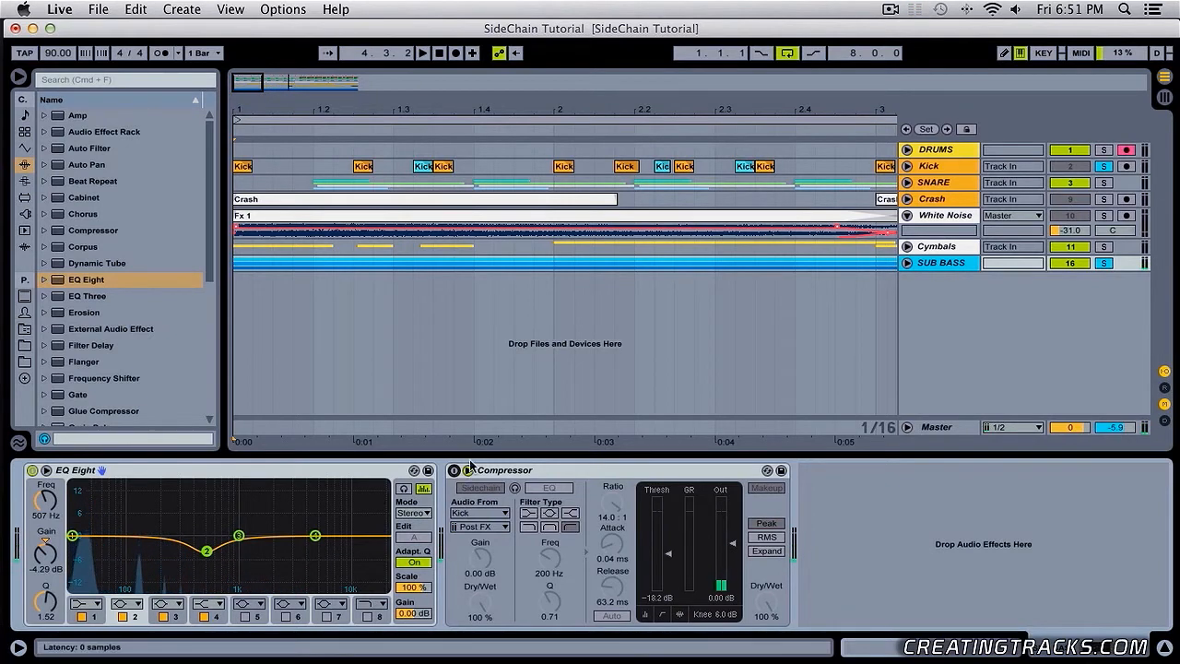
{"action": "left_click", "coordinate": [906, 264]}
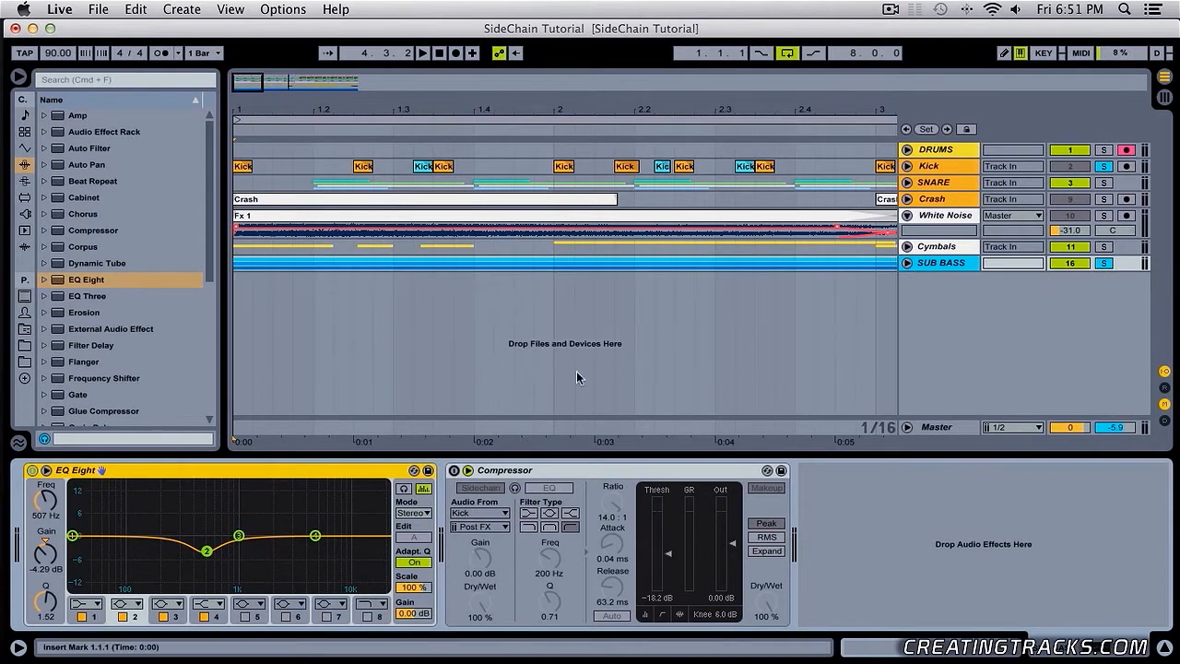
{"action": "left_click", "coordinate": [906, 263]}
{"action": "left_click", "coordinate": [463, 475]}
{"action": "left_click", "coordinate": [453, 471]}
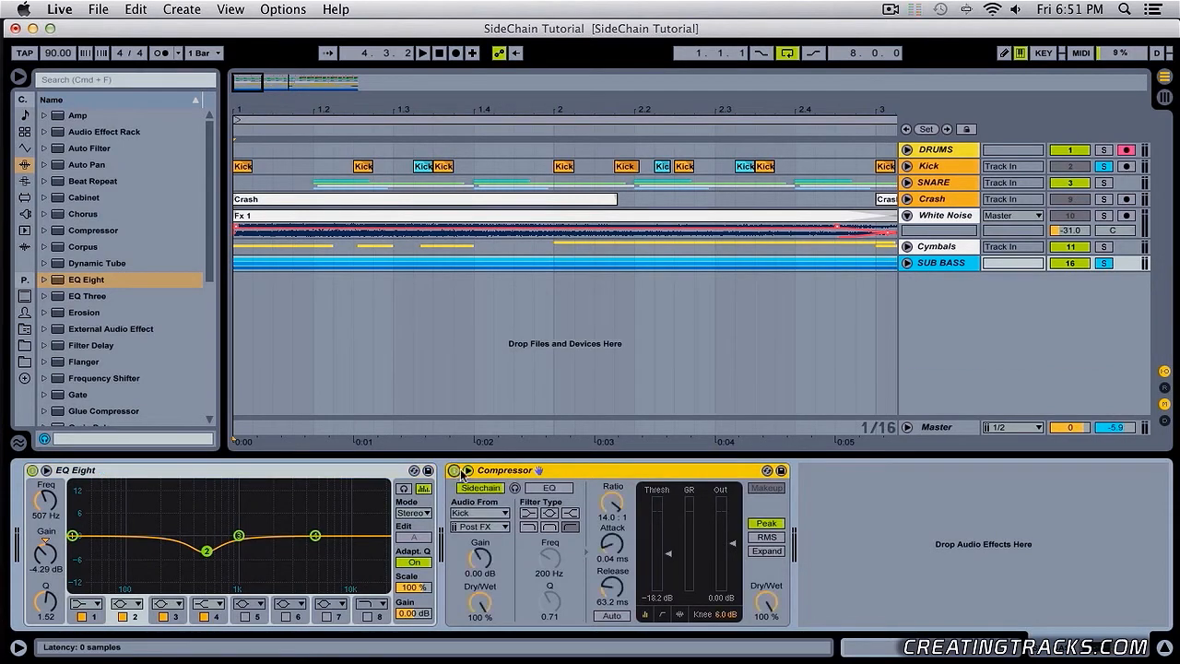
During playback, raise the volumes of the grouped tracks: Sub Bass to -11.4 dB, Distort 1 to -18.5 dB and Distort 2 to -15.0 dB.
{"action": "key", "text": "space"}
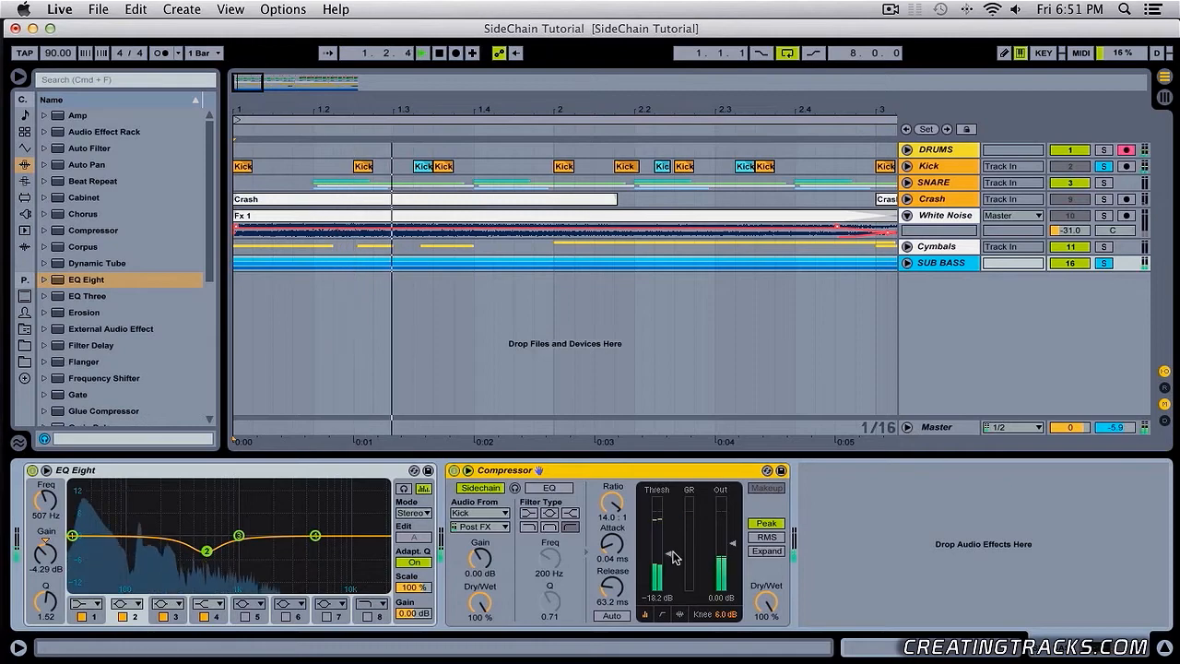
{"action": "left_click", "coordinate": [906, 263]}
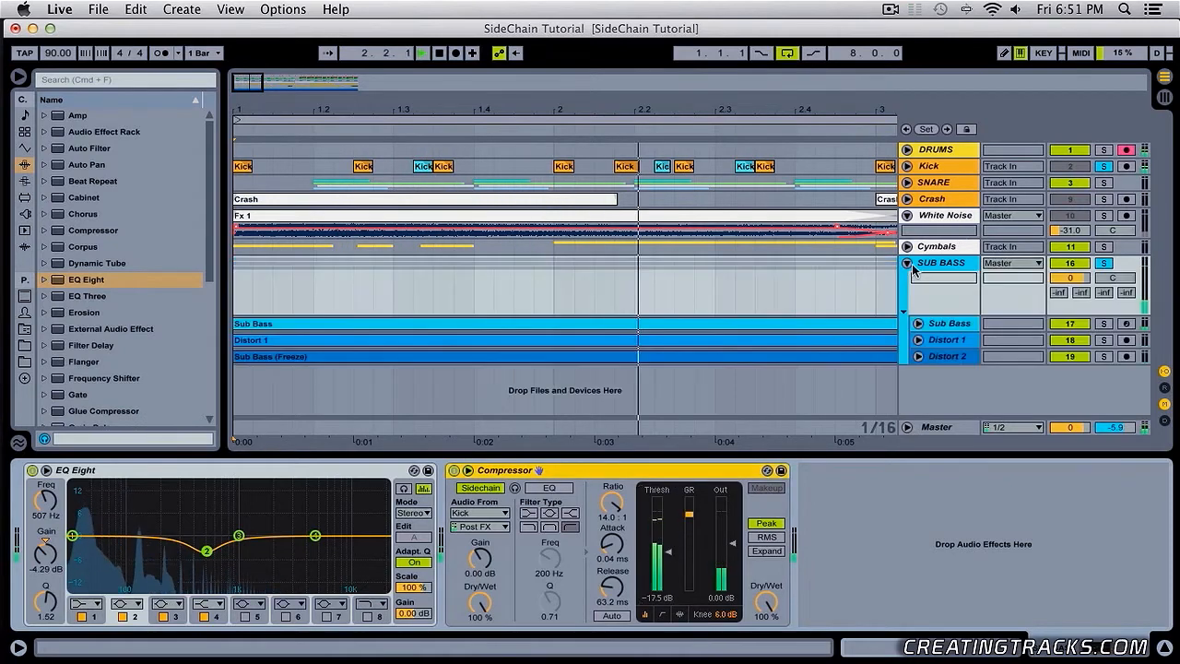
{"action": "left_click", "coordinate": [938, 323]}
{"action": "left_click", "coordinate": [929, 340]}
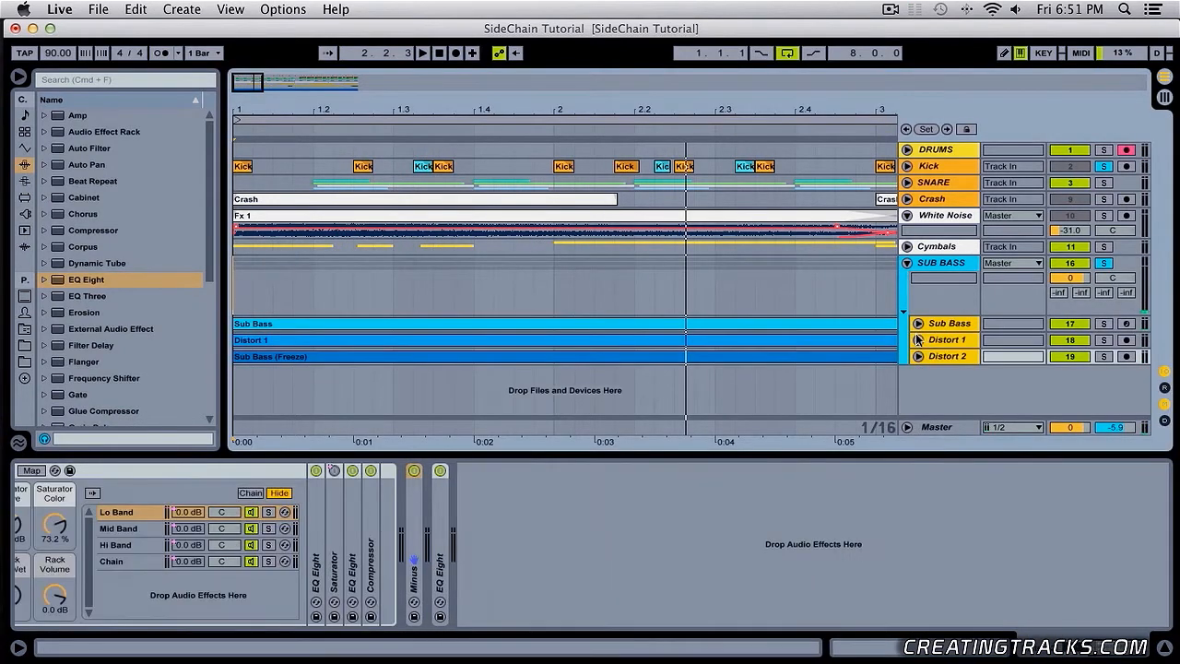
{"action": "left_click", "coordinate": [918, 323]}
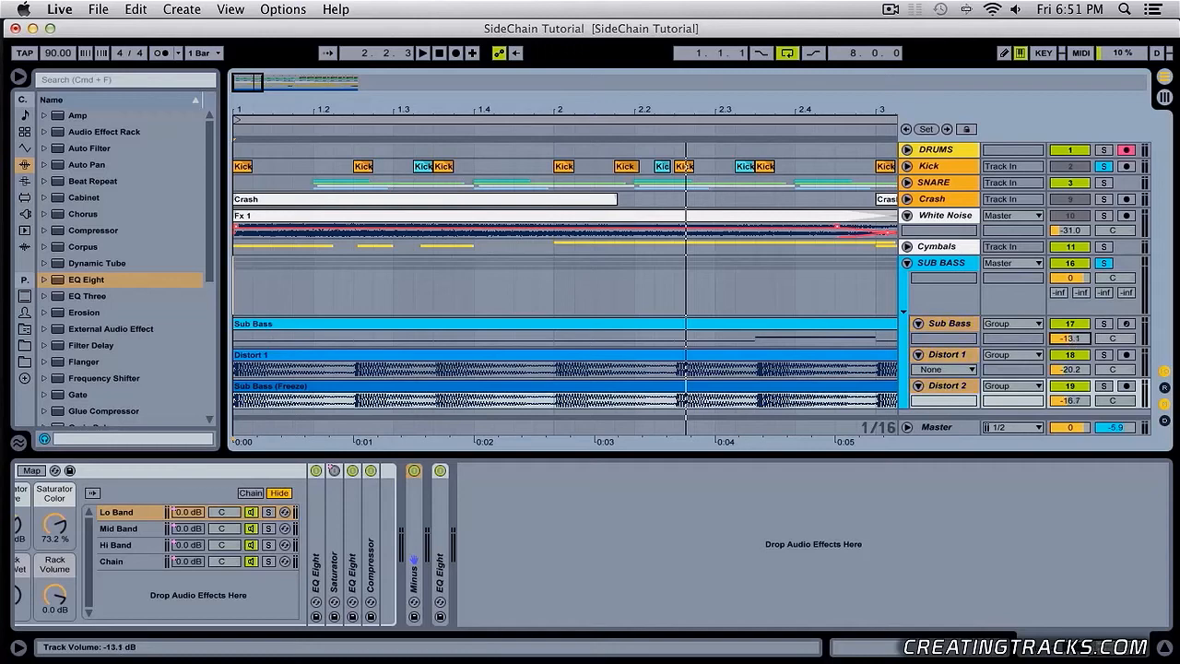
{"action": "left_click", "coordinate": [906, 263]}
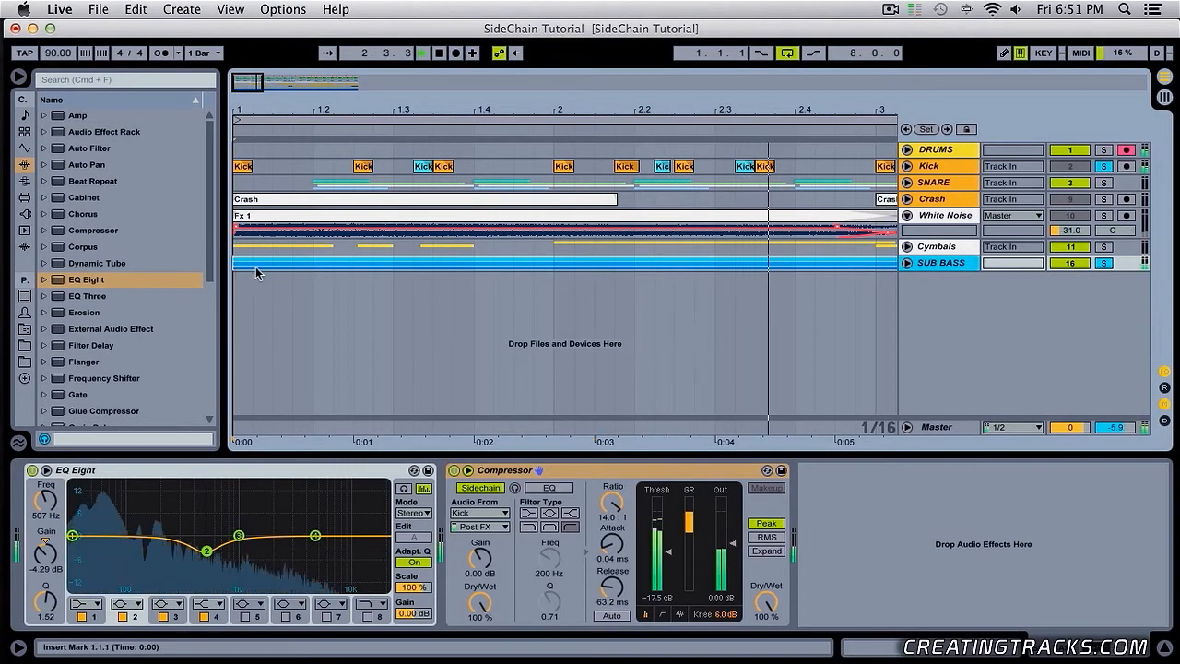
Set the SUB BASS group's volume to -1.5 dB and its Compressor's threshold to -18.7 dB, and fold the group.
{"action": "left_click", "coordinate": [906, 263]}
{"action": "left_click_drag", "start_coordinate": [1069, 277], "coordinate": [1069, 282]}
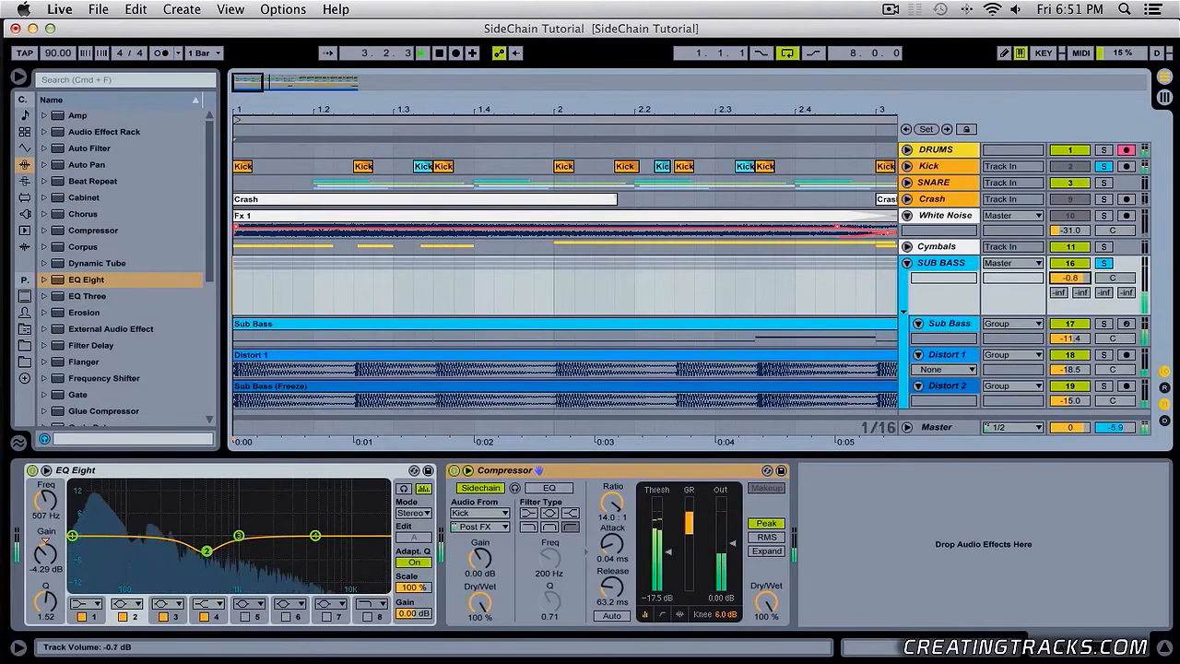
{"action": "left_click_drag", "start_coordinate": [670, 554], "coordinate": [670, 558]}
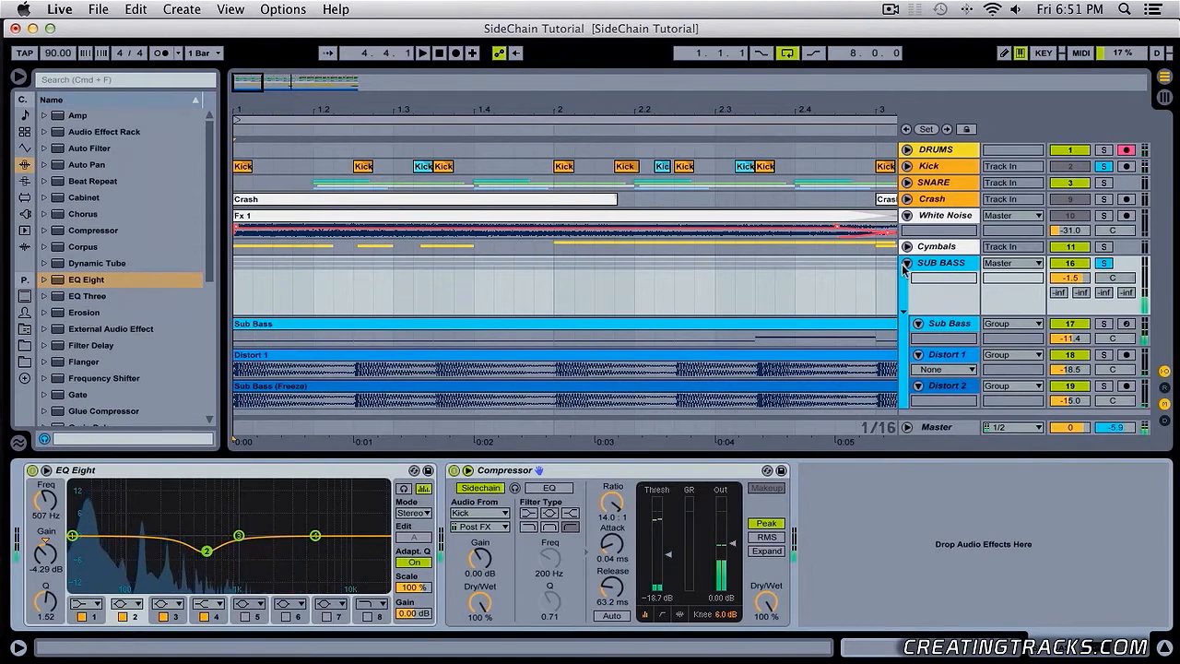
{"action": "left_click", "coordinate": [906, 263]}
Unsolo the SUB BASS group and the Kick track and play the full mix from bar 1.
{"action": "left_click", "coordinate": [1105, 263]}
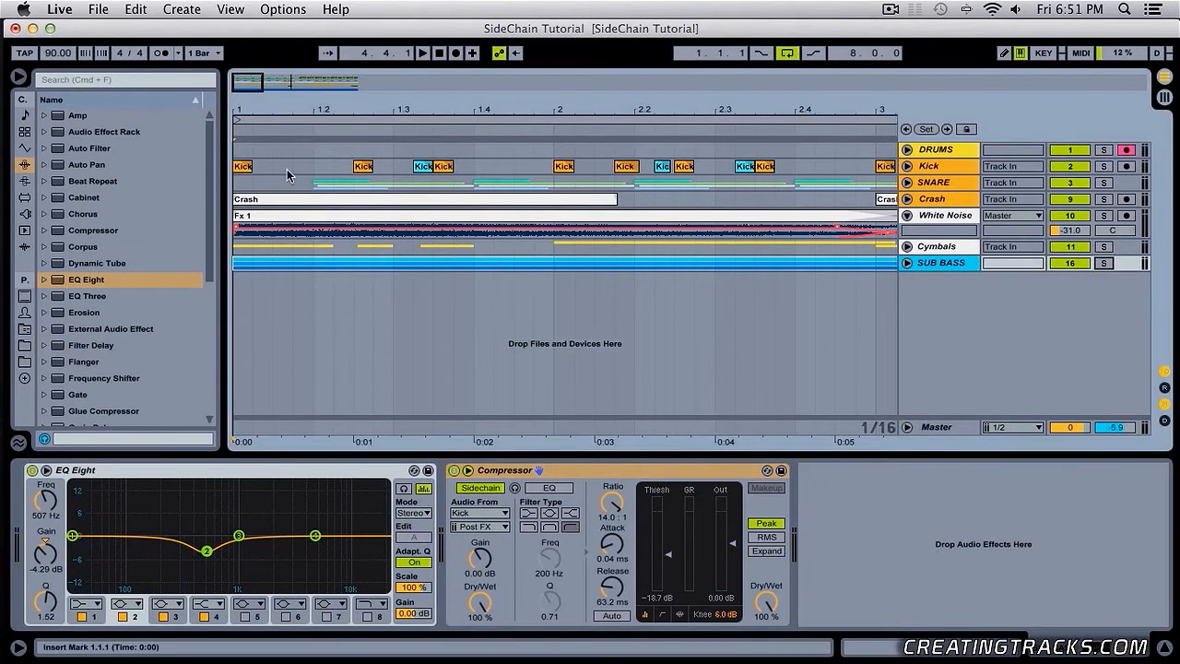
{"action": "left_click", "coordinate": [244, 166]}
{"action": "key", "text": "space"}
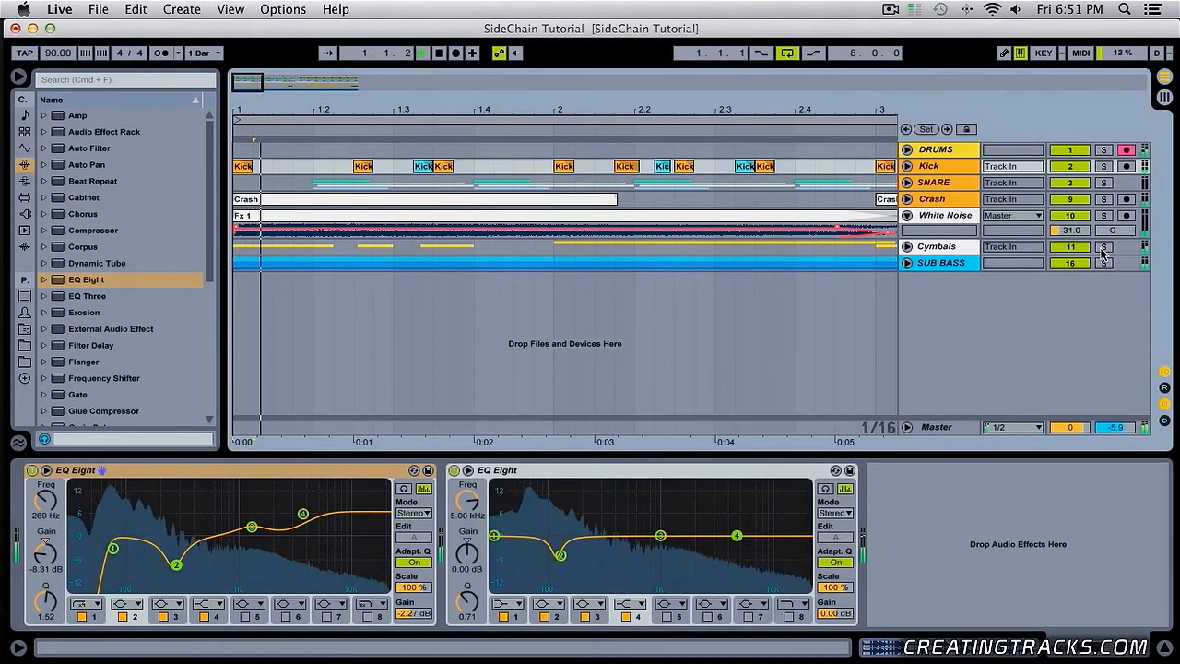
{"action": "left_click", "coordinate": [349, 262]}
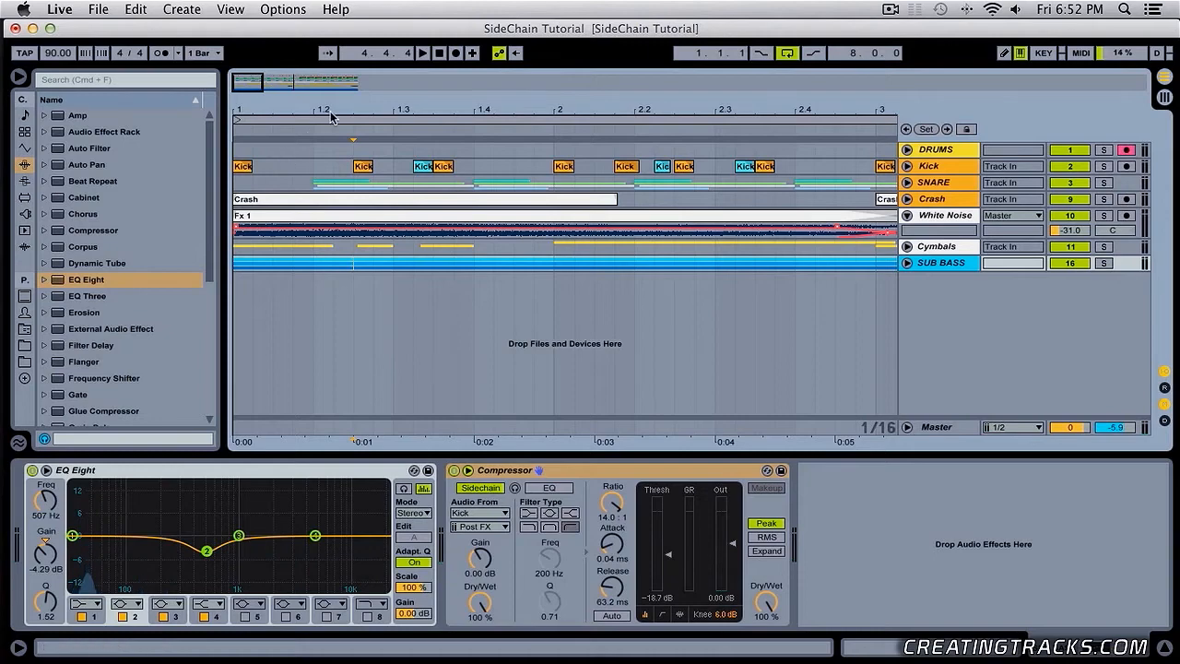
{"action": "left_click_drag", "start_coordinate": [334, 111], "coordinate": [334, 57]}
{"action": "key", "text": "space"}
{"action": "left_click", "coordinate": [293, 273]}
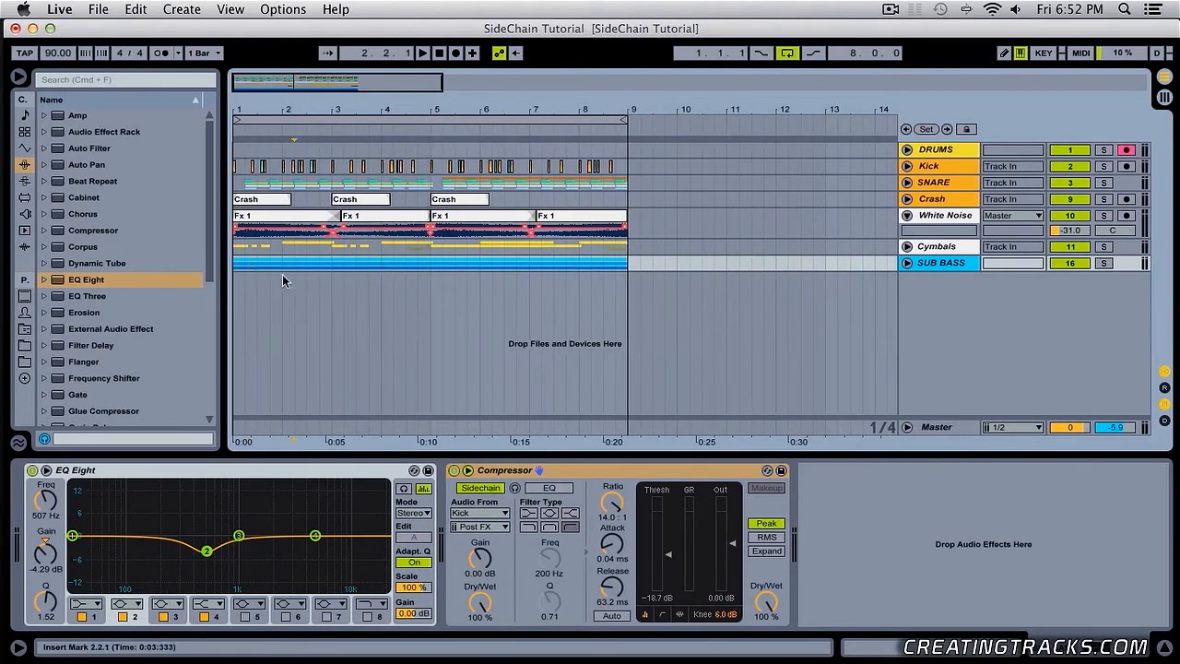
Fold the White Noise track, add a Compressor to it and turn on the Compressor's sidechain.
{"action": "left_click", "coordinate": [908, 216]}
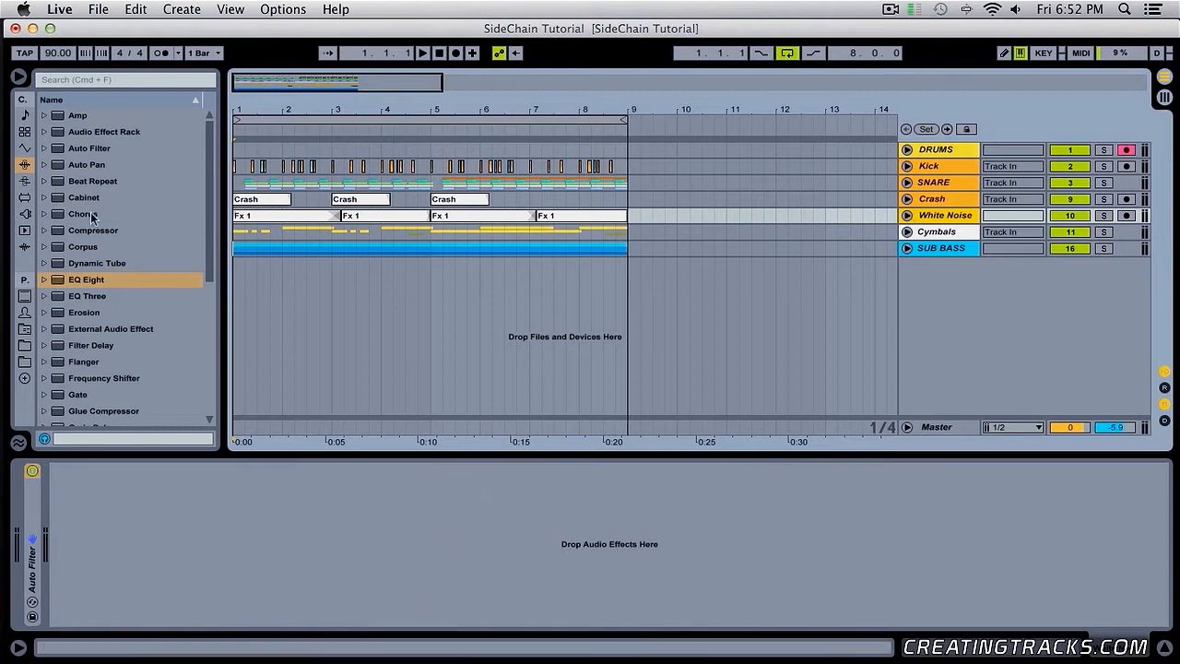
{"action": "left_click", "coordinate": [83, 230]}
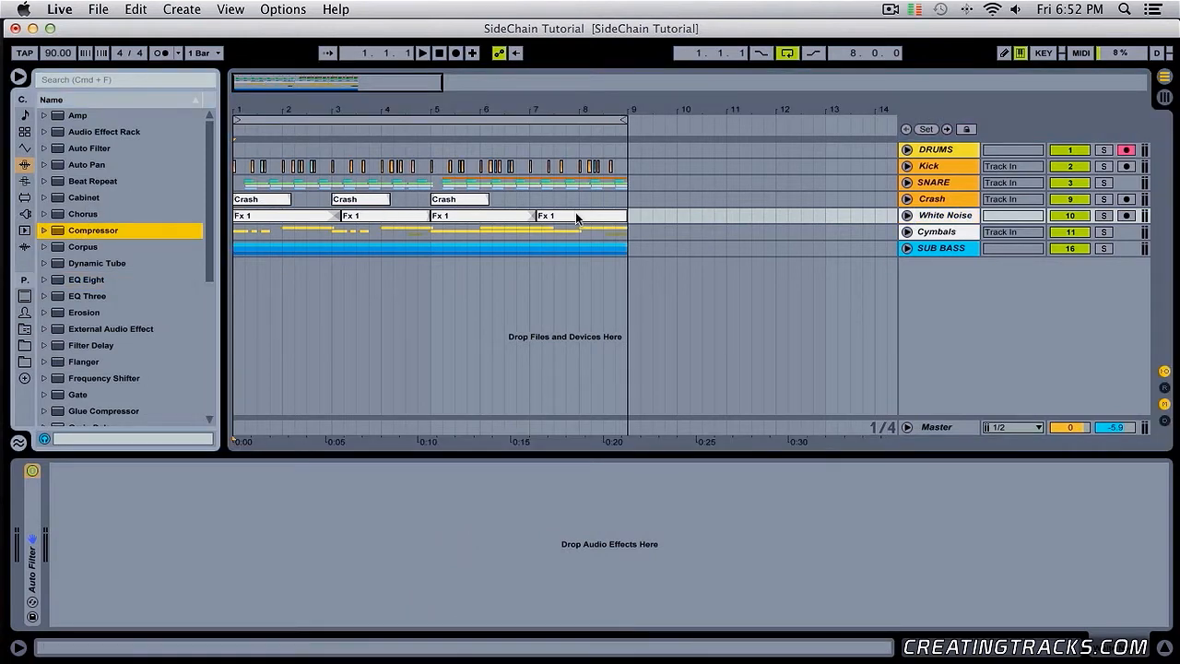
{"action": "left_click_drag", "start_coordinate": [93, 231], "coordinate": [576, 217]}
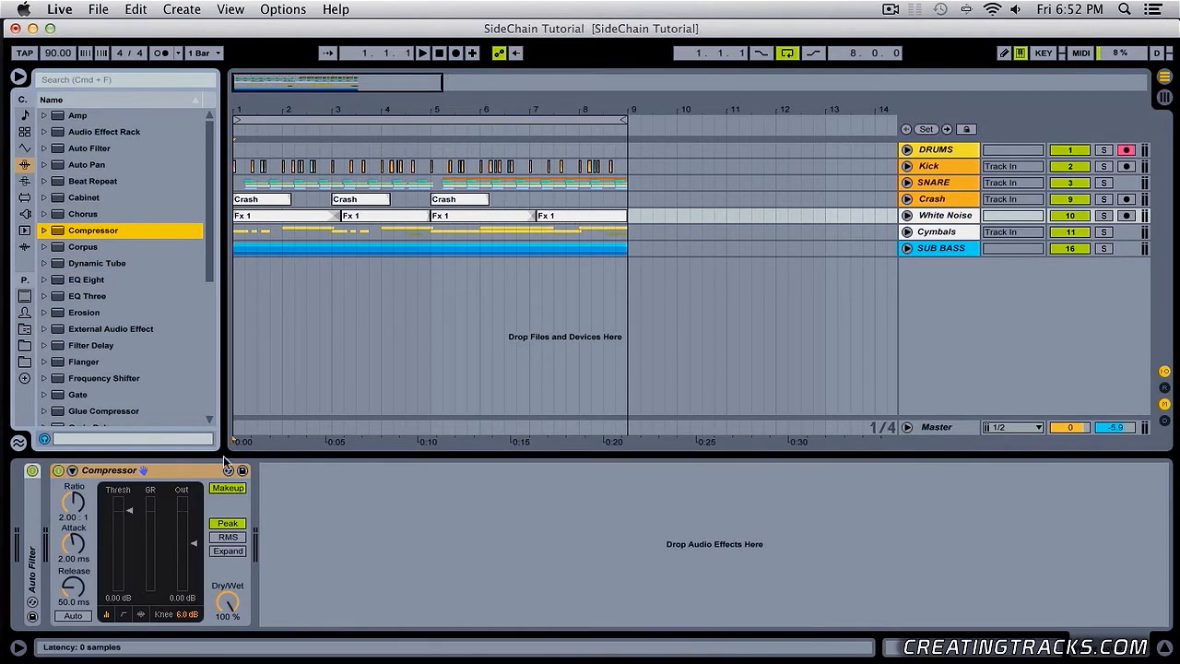
{"action": "left_click", "coordinate": [72, 471]}
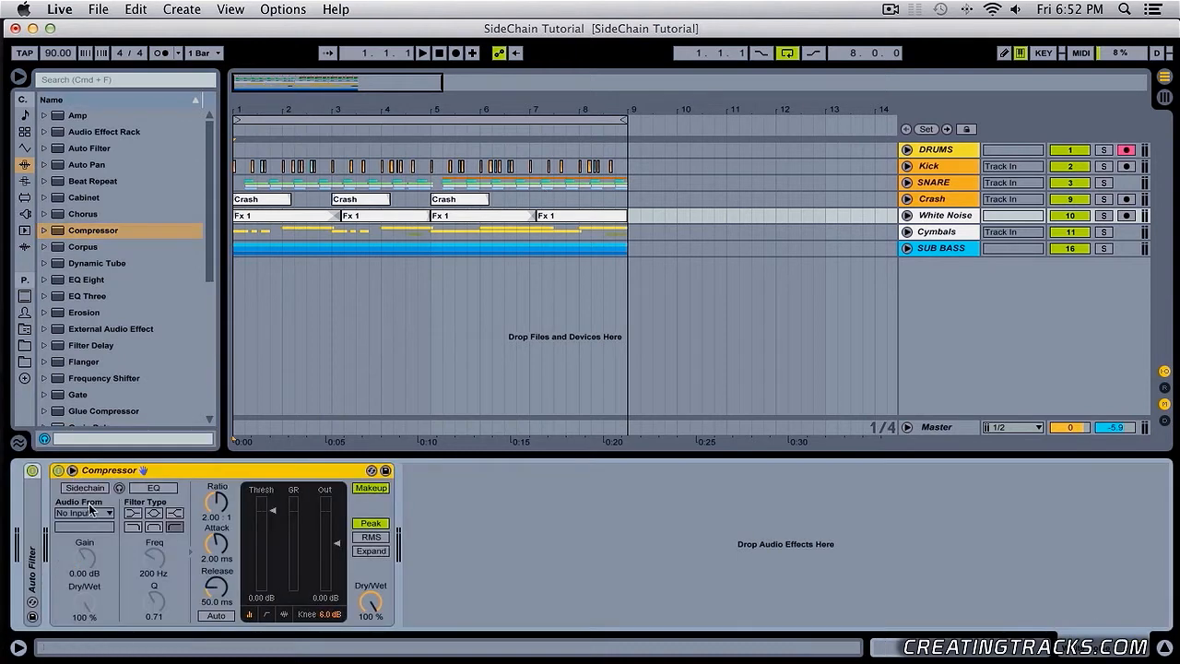
{"action": "left_click", "coordinate": [87, 489]}
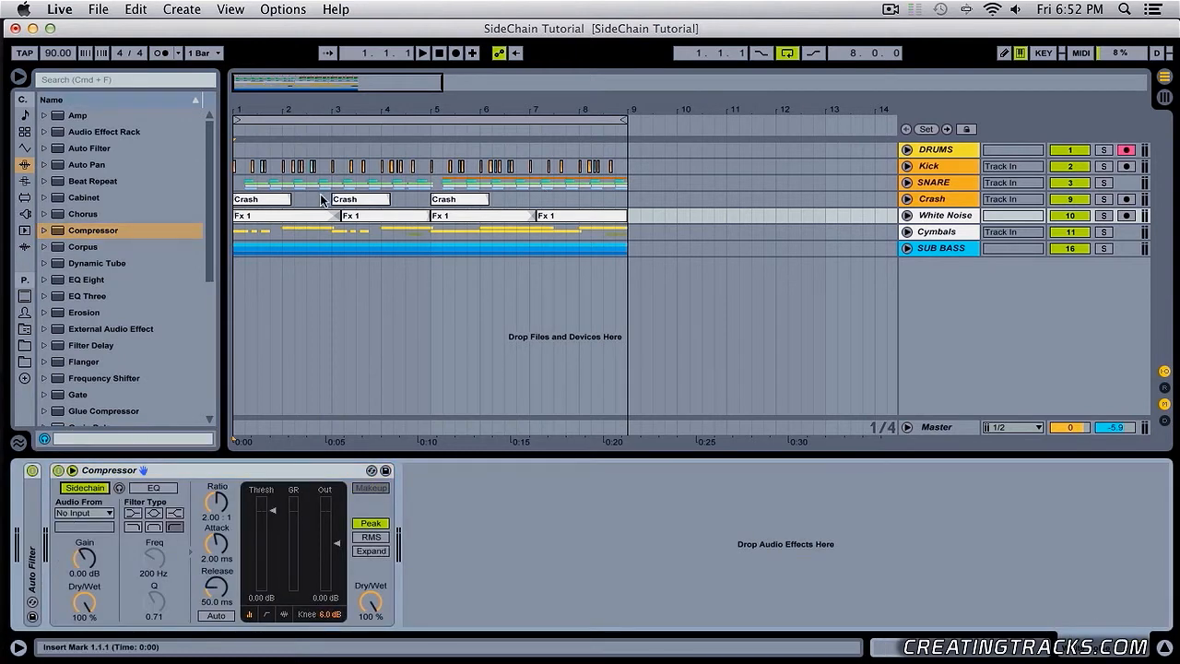
Insert a new audio track below SUB BASS and copy the first Kick clip into it at bar 1.
{"action": "left_click_drag", "start_coordinate": [251, 97], "coordinate": [484, 255]}
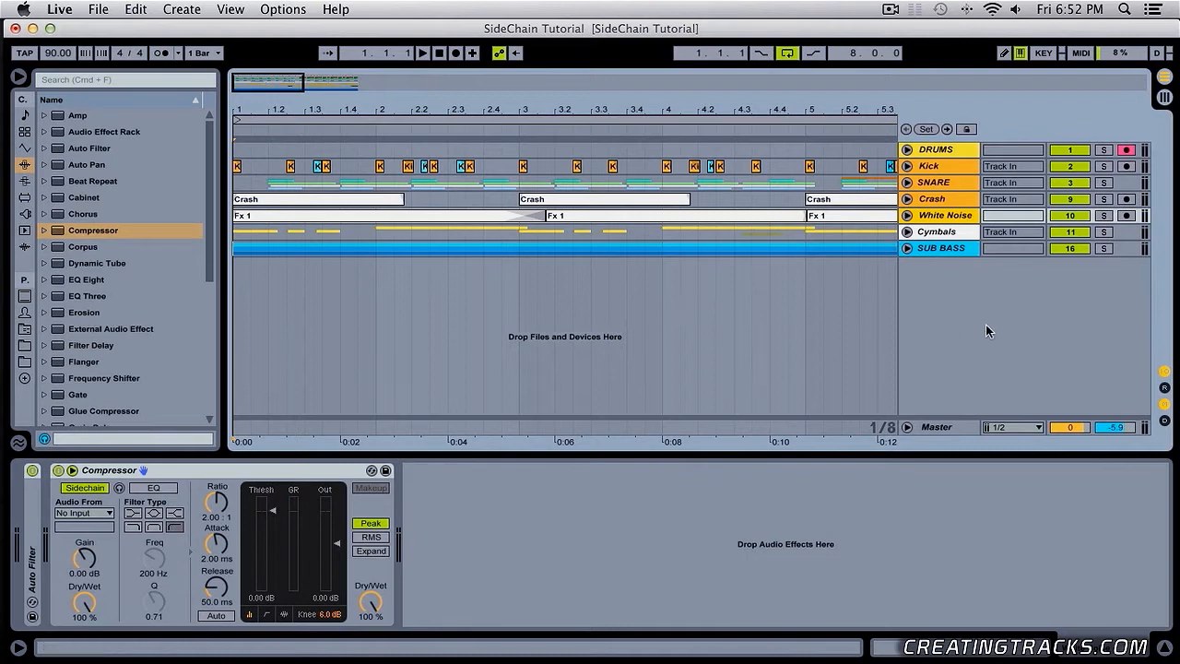
{"action": "right_click", "coordinate": [1017, 316]}
{"action": "left_click", "coordinate": [1080, 321]}
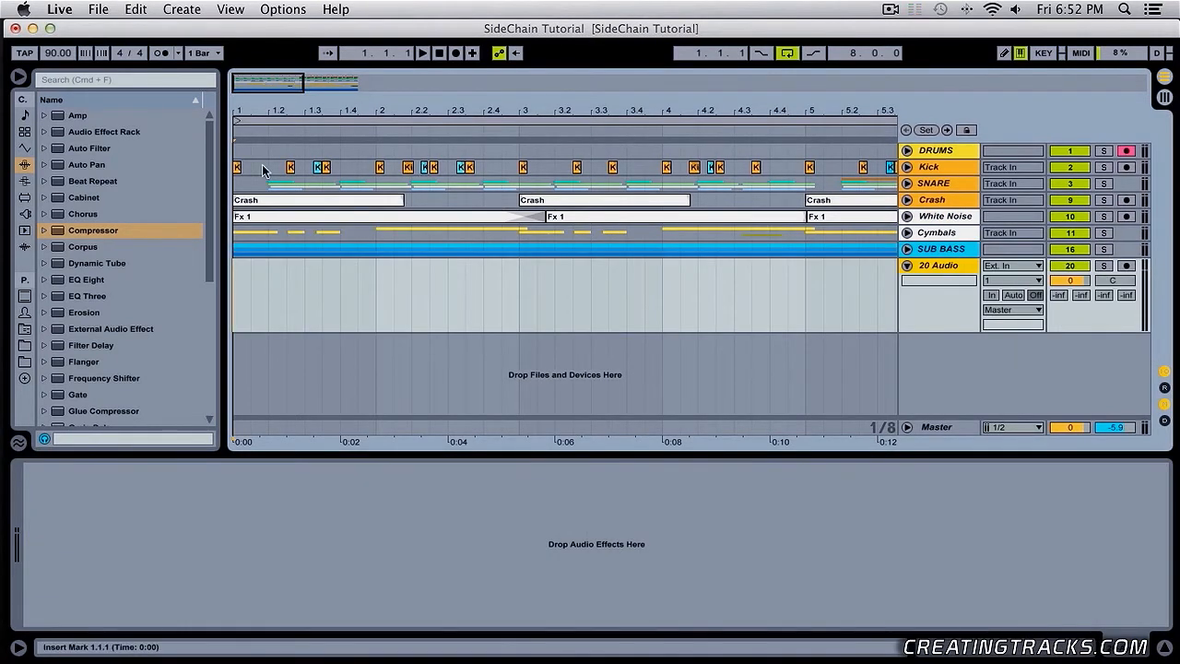
{"action": "left_click", "coordinate": [235, 250]}
{"action": "left_click", "coordinate": [236, 271]}
{"action": "key", "text": "super+v"}
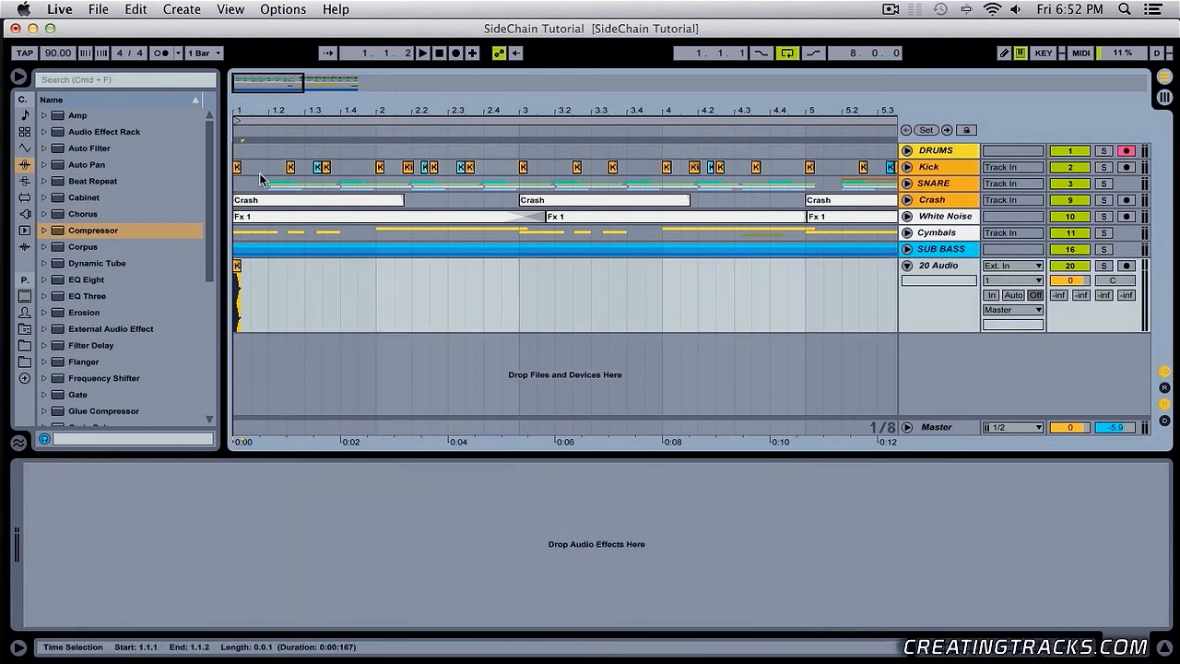
Set the volume of the 20 Audio track to -inf and deactivate the track.
{"action": "left_click_drag", "start_coordinate": [244, 112], "coordinate": [249, 175]}
{"action": "left_click", "coordinate": [256, 276]}
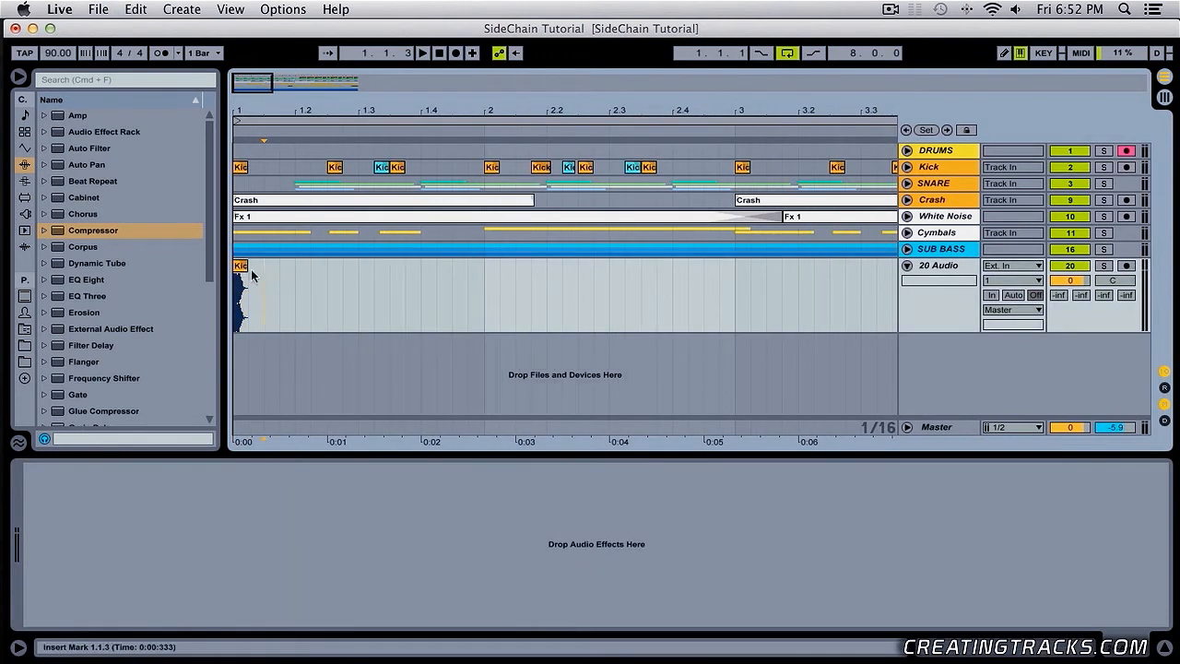
{"action": "left_click", "coordinate": [243, 266]}
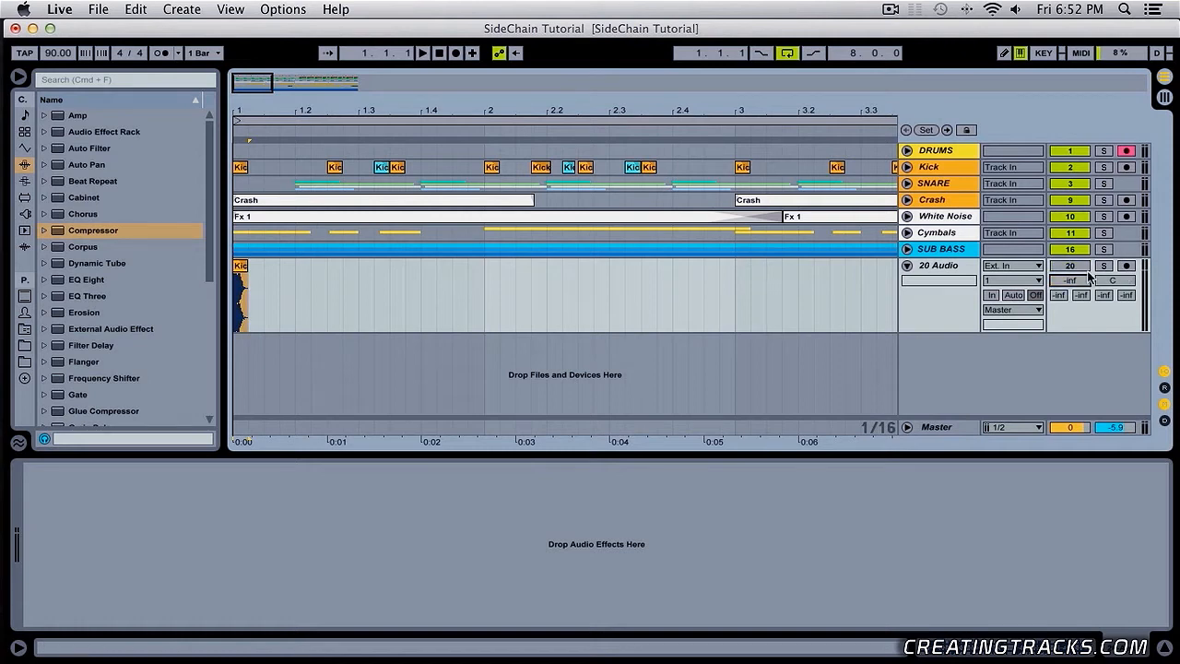
{"action": "left_click_drag", "start_coordinate": [281, 109], "coordinate": [277, 81]}
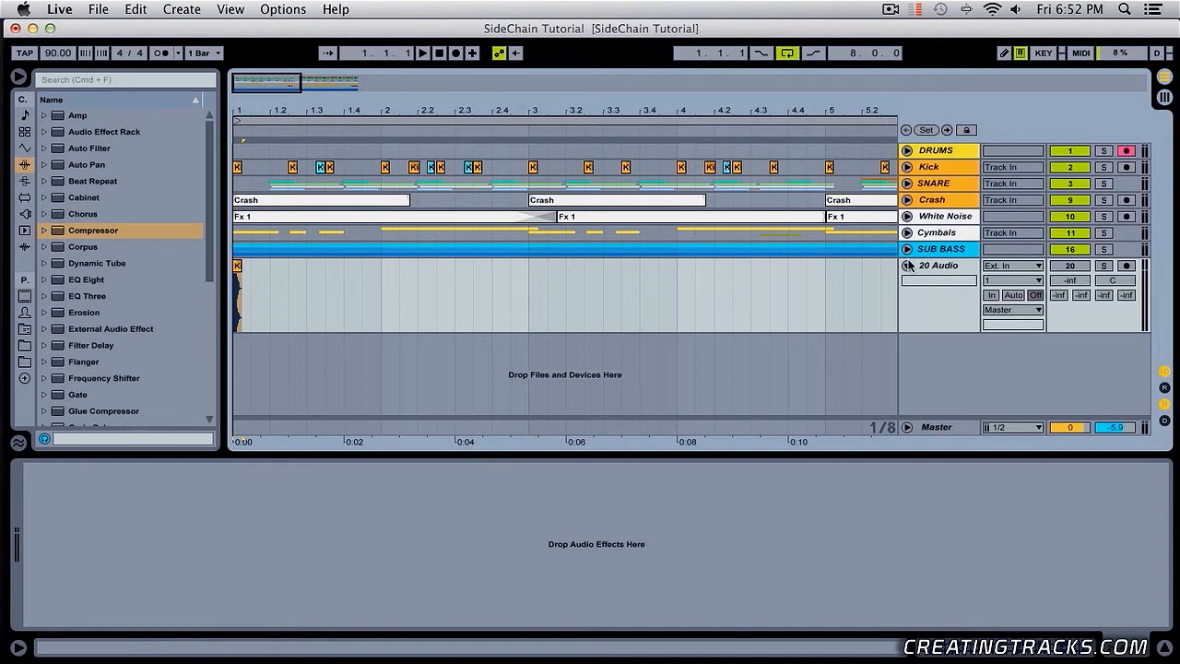
Duplicate the kick clip on the 20 Audio track so that every beat of bar 1 has one kick.
{"action": "double_click", "coordinate": [233, 265]}
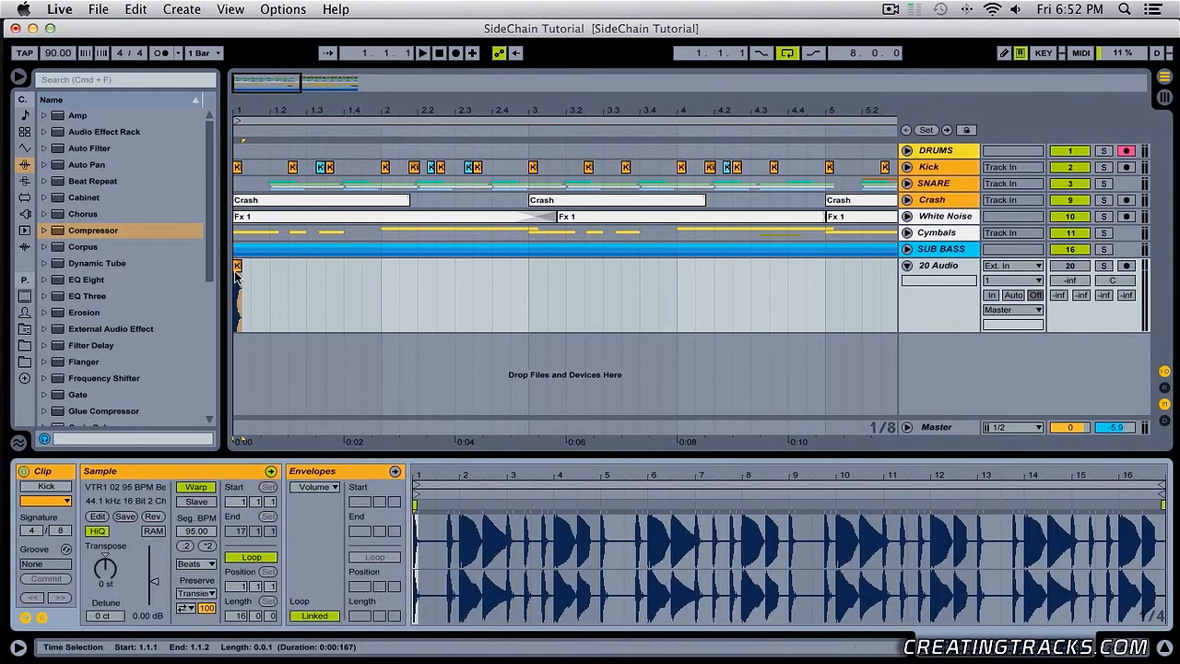
{"action": "left_click", "coordinate": [492, 318]}
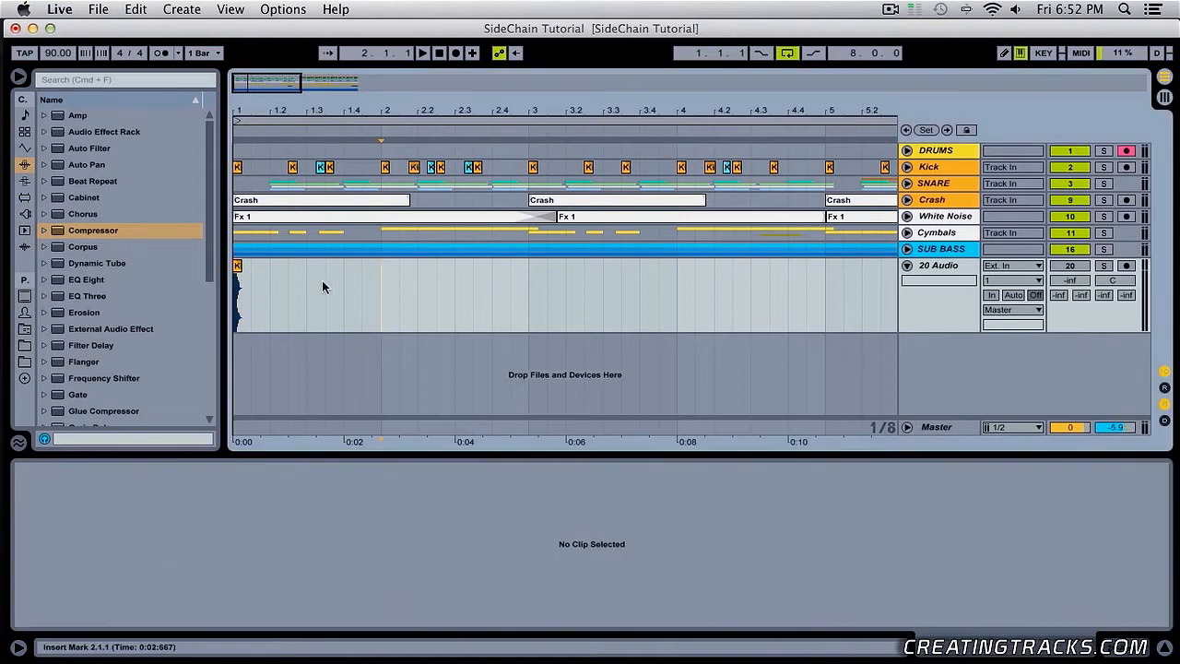
{"action": "left_click", "coordinate": [235, 268]}
{"action": "key", "text": "super+d"}
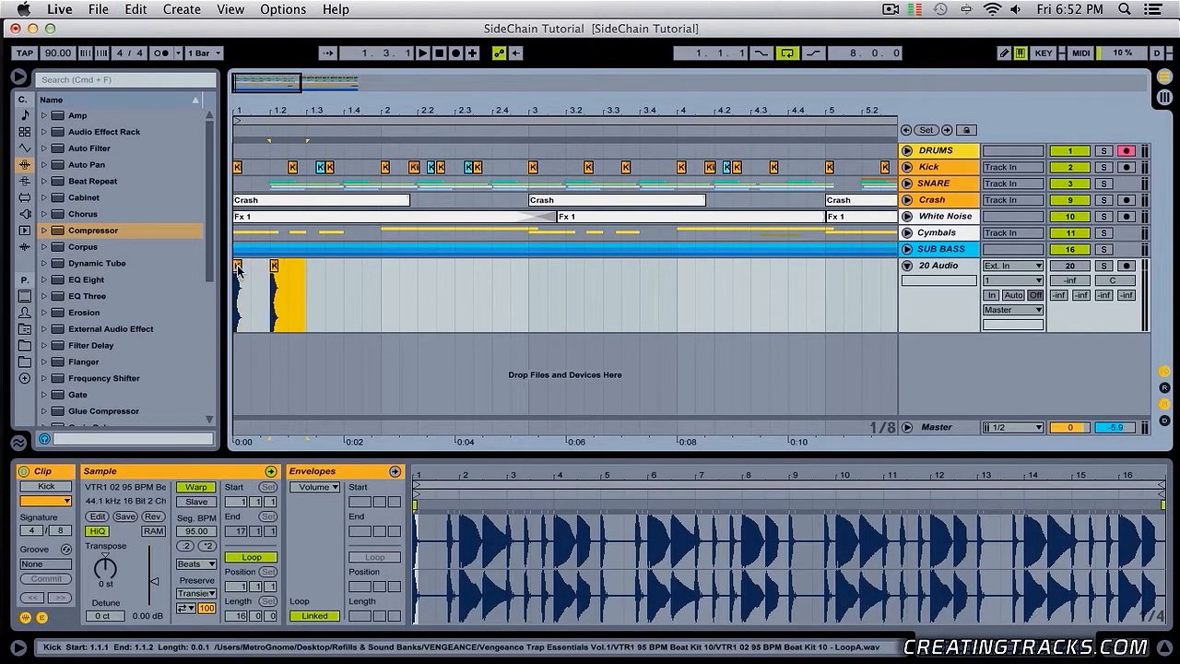
{"action": "key", "text": "super+d"}
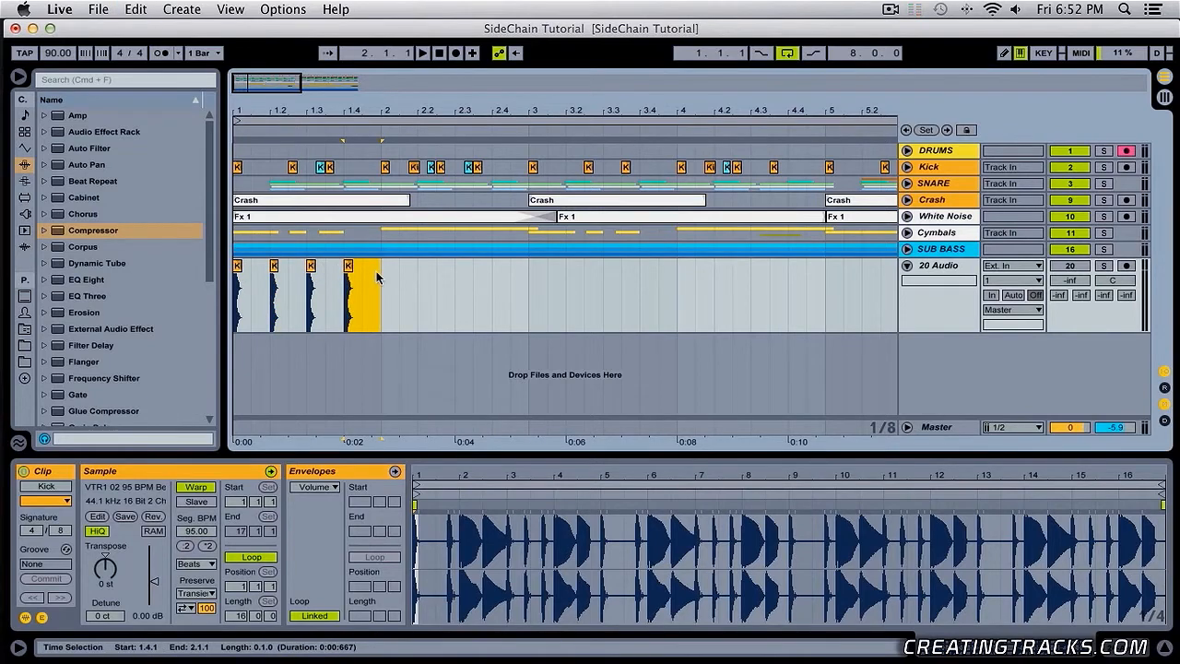
Duplicate the one-bar pattern of four kick clips through the end of bar 8.
{"action": "left_click_drag", "start_coordinate": [377, 276], "coordinate": [236, 285]}
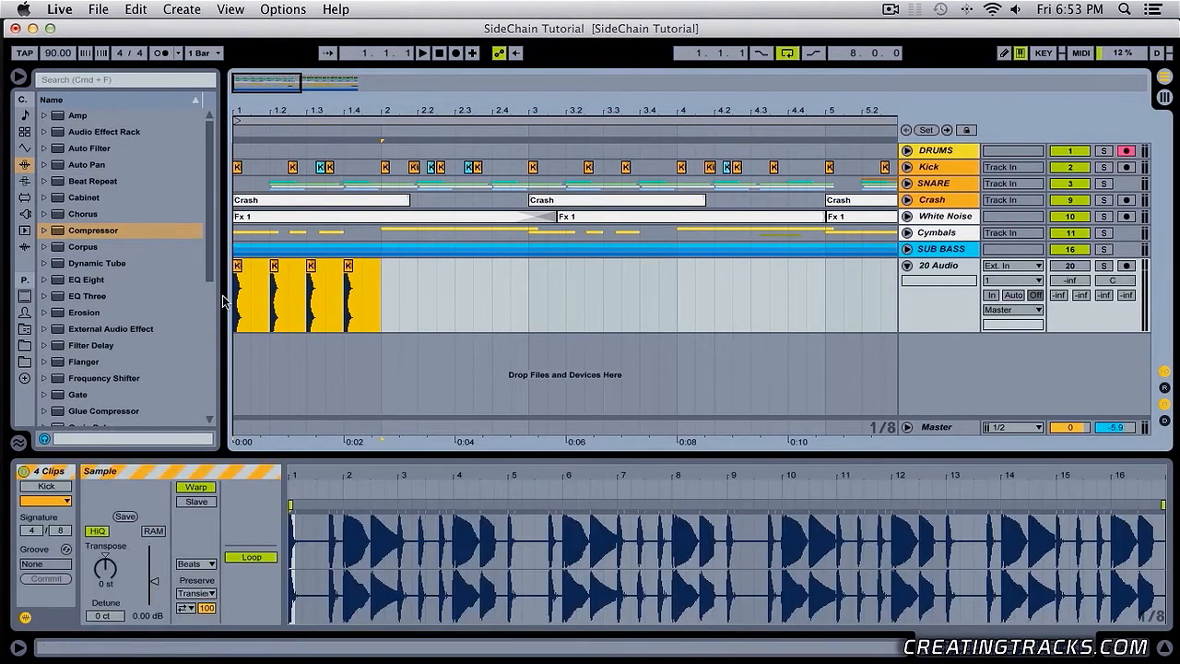
{"action": "key", "text": "super+d"}
{"action": "key", "text": "super+d"}
{"action": "key", "text": "super+d"}
{"action": "left_click_drag", "start_coordinate": [381, 109], "coordinate": [381, 55]}
{"action": "key", "text": "super+d"}
{"action": "key", "text": "super+d"}
{"action": "key", "text": "super+d"}
{"action": "key", "text": "super+d"}
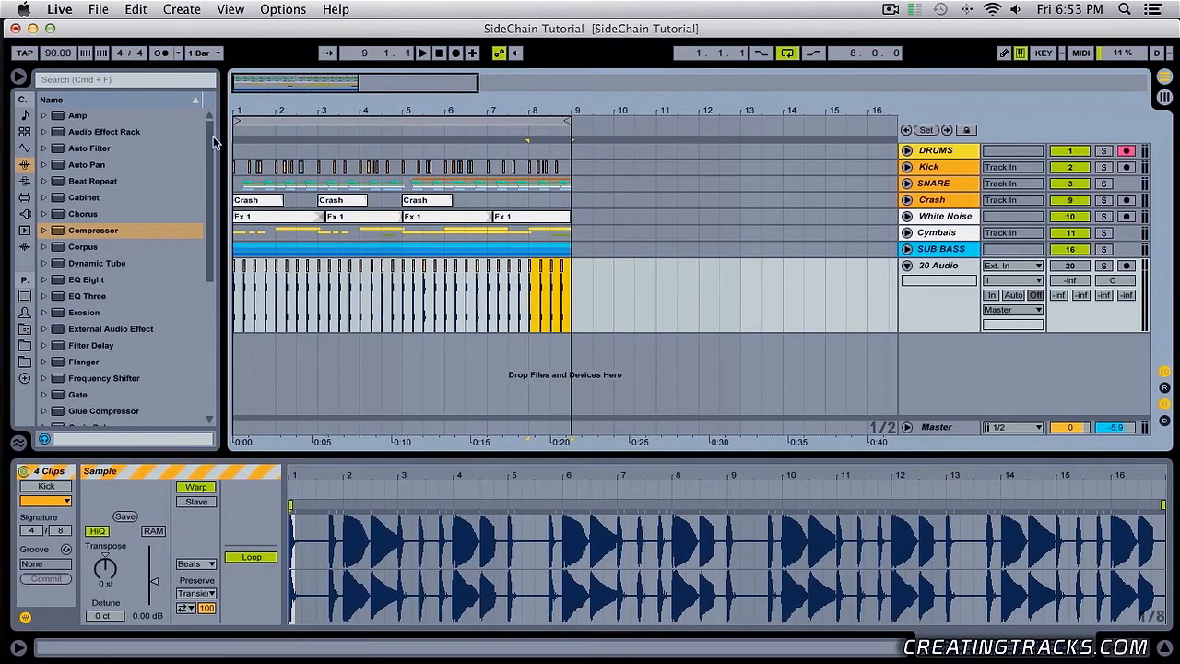
Colour the 20 Audio track dark grey and rename it "side kick".
{"action": "left_click_drag", "start_coordinate": [248, 109], "coordinate": [249, 166]}
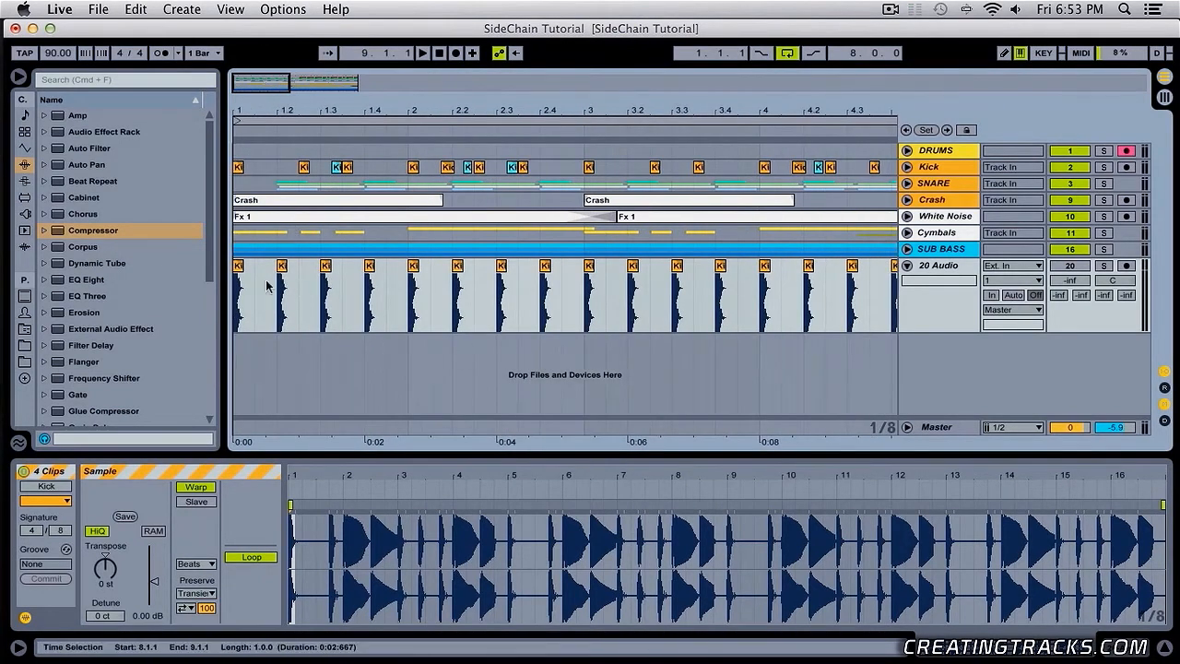
{"action": "left_click", "coordinate": [618, 216]}
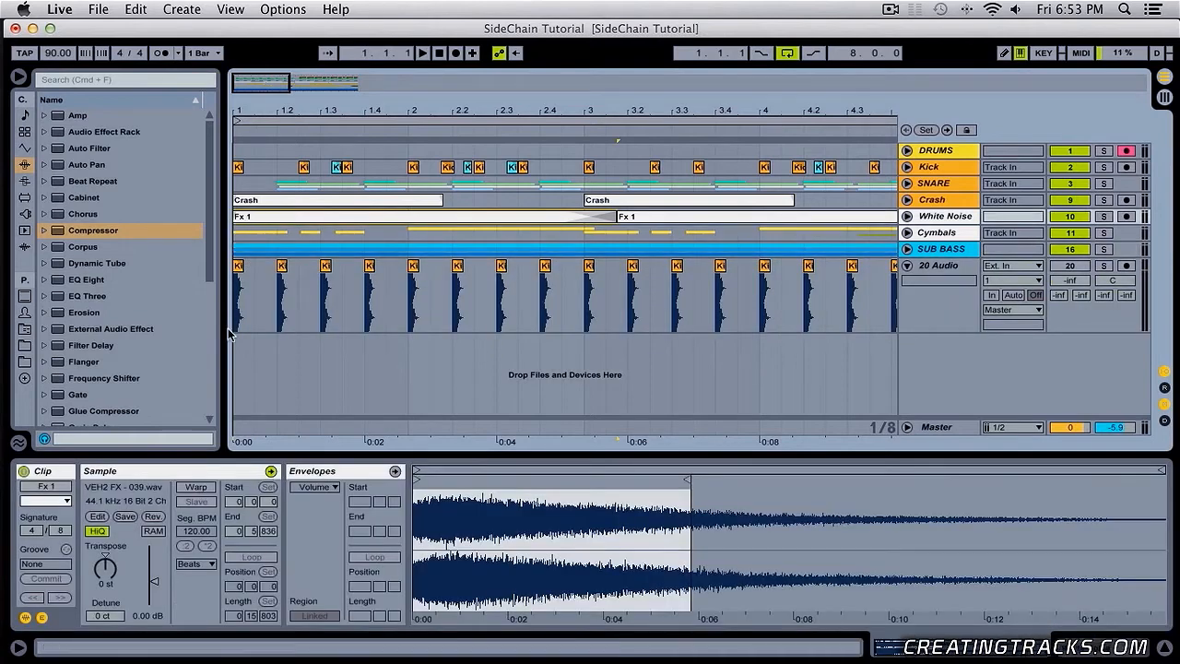
{"action": "left_click", "coordinate": [1111, 649]}
{"action": "left_click", "coordinate": [942, 267]}
{"action": "right_click", "coordinate": [944, 268]}
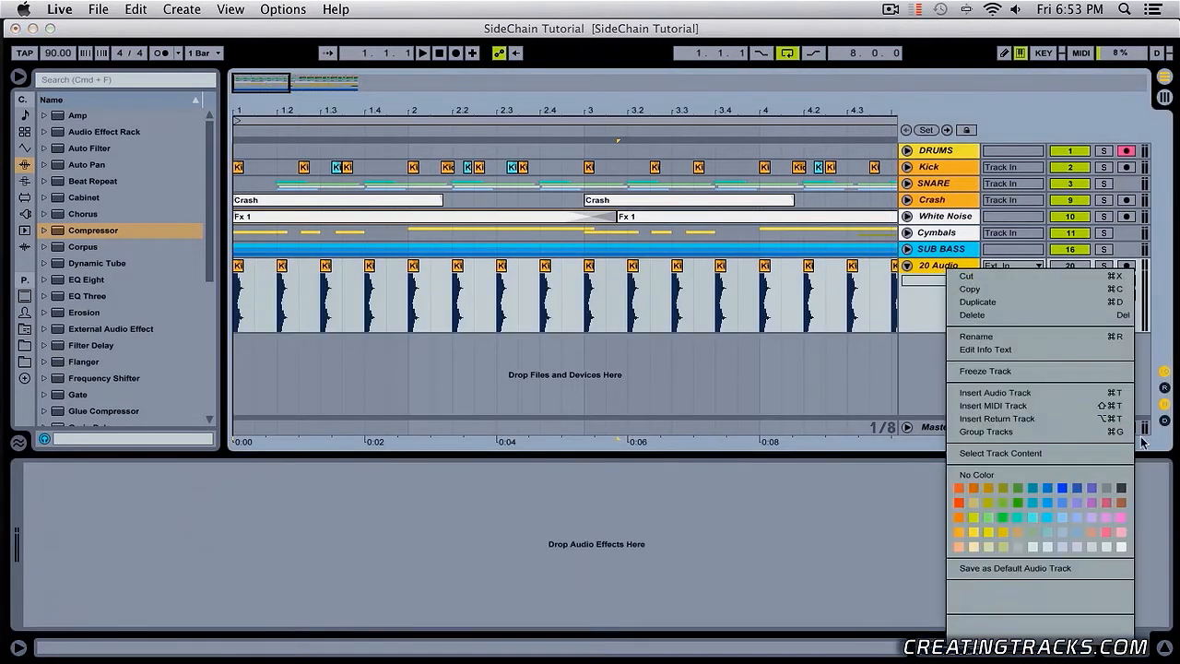
{"action": "left_click", "coordinate": [1121, 489]}
{"action": "key", "text": "super+r"}
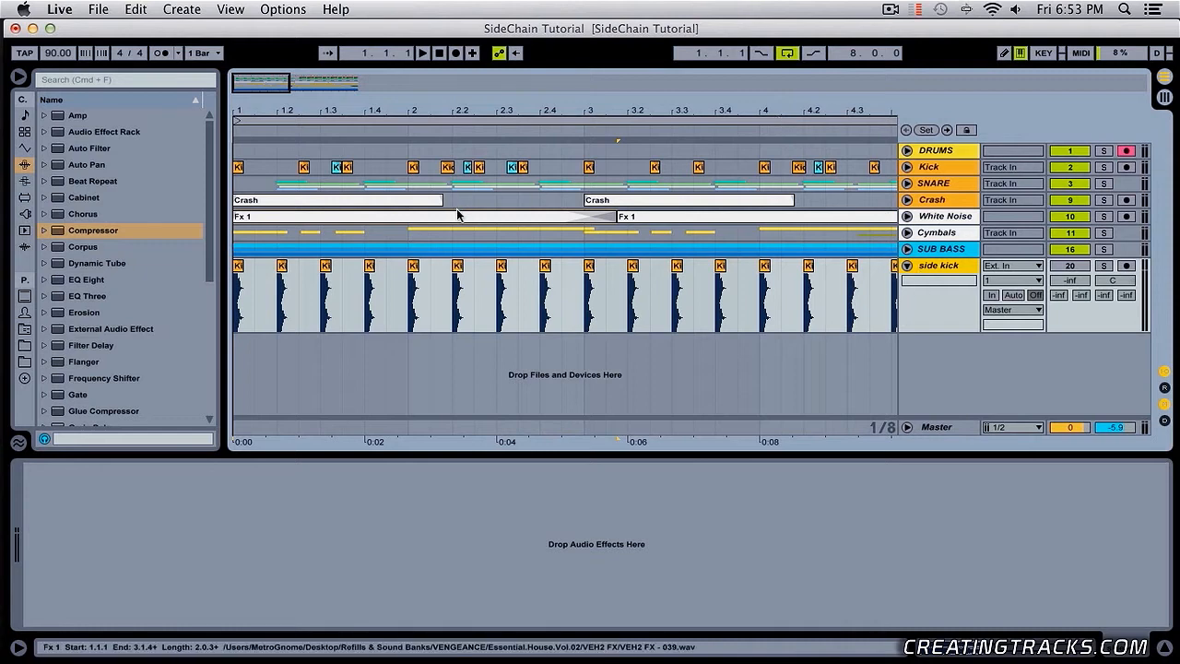
Choose side kick as the sidechain audio source of the White Noise track's Compressor.
{"action": "left_click", "coordinate": [938, 233]}
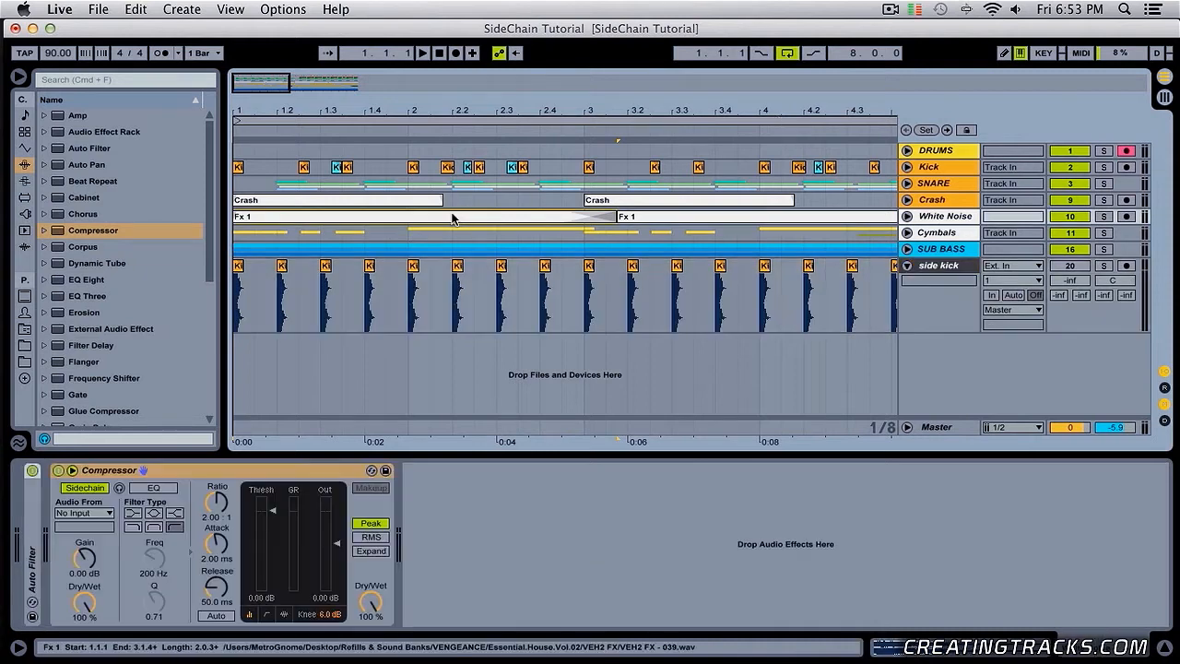
{"action": "left_click", "coordinate": [91, 512]}
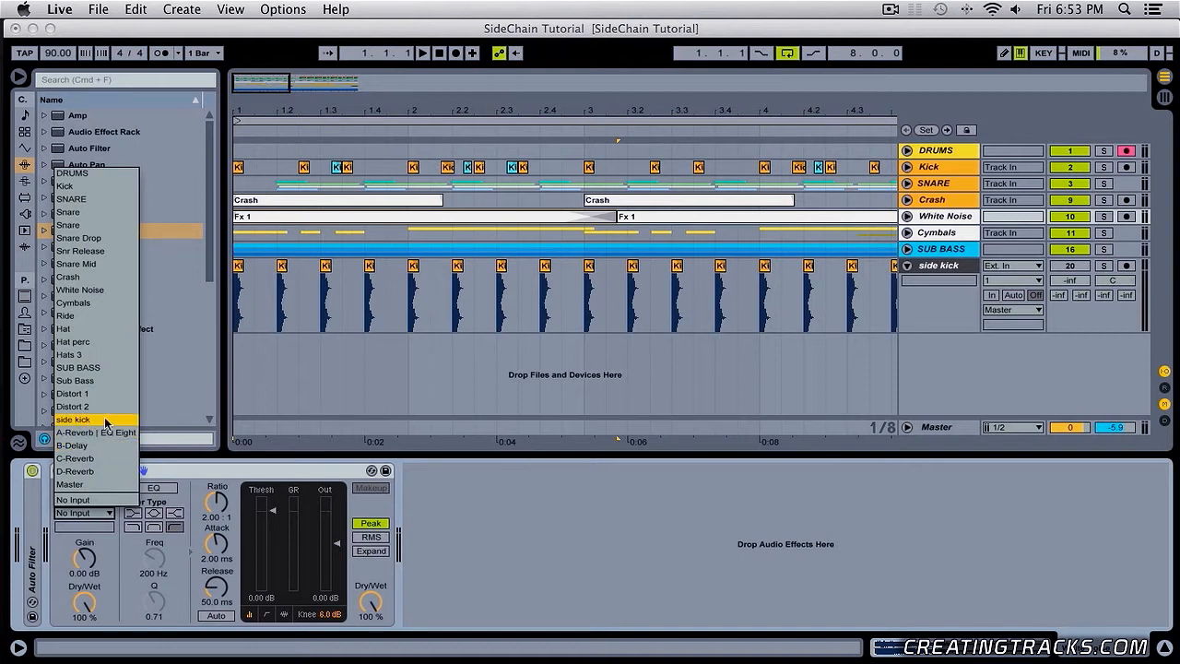
{"action": "left_click", "coordinate": [106, 422]}
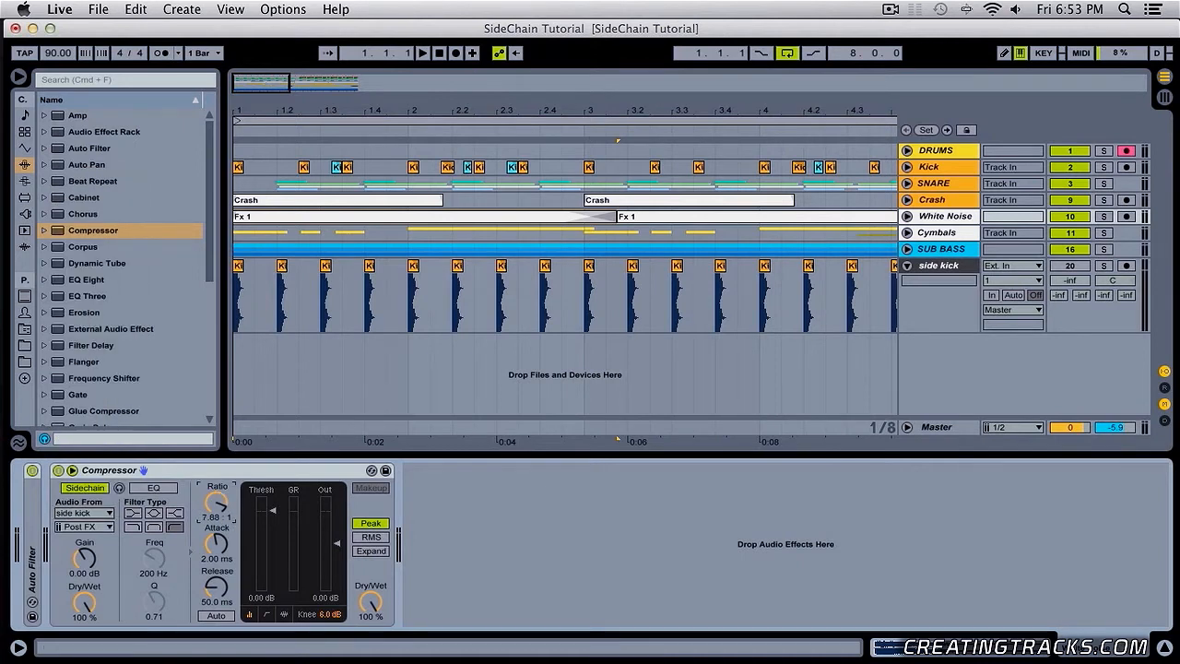
Set the ratio of the White Noise track's Compressor to 9.69:1 and play the arrangement.
{"action": "left_click", "coordinate": [238, 266]}
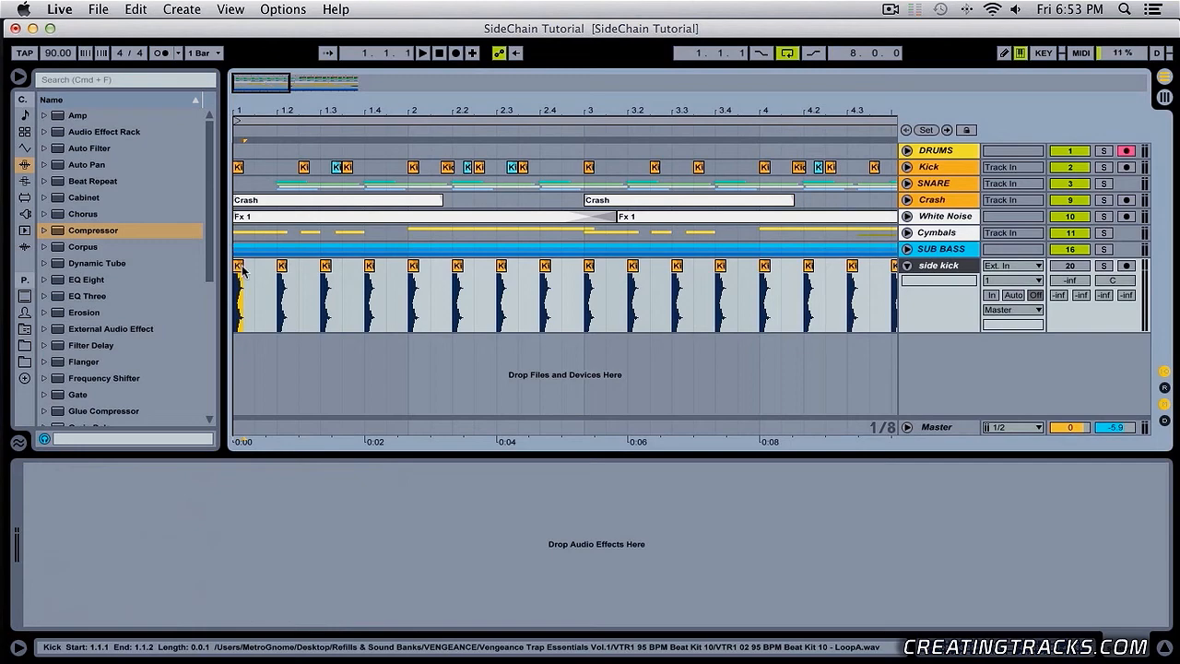
{"action": "left_click", "coordinate": [315, 216]}
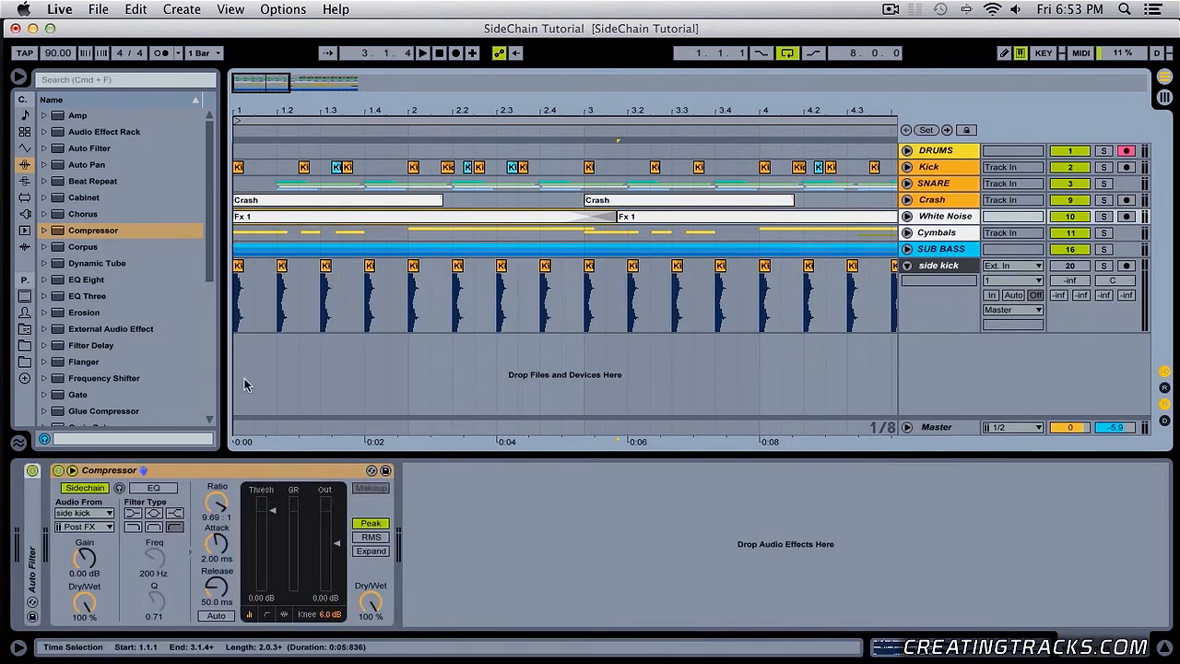
{"action": "left_click_drag", "start_coordinate": [308, 110], "coordinate": [302, 78]}
{"action": "key", "text": "space"}
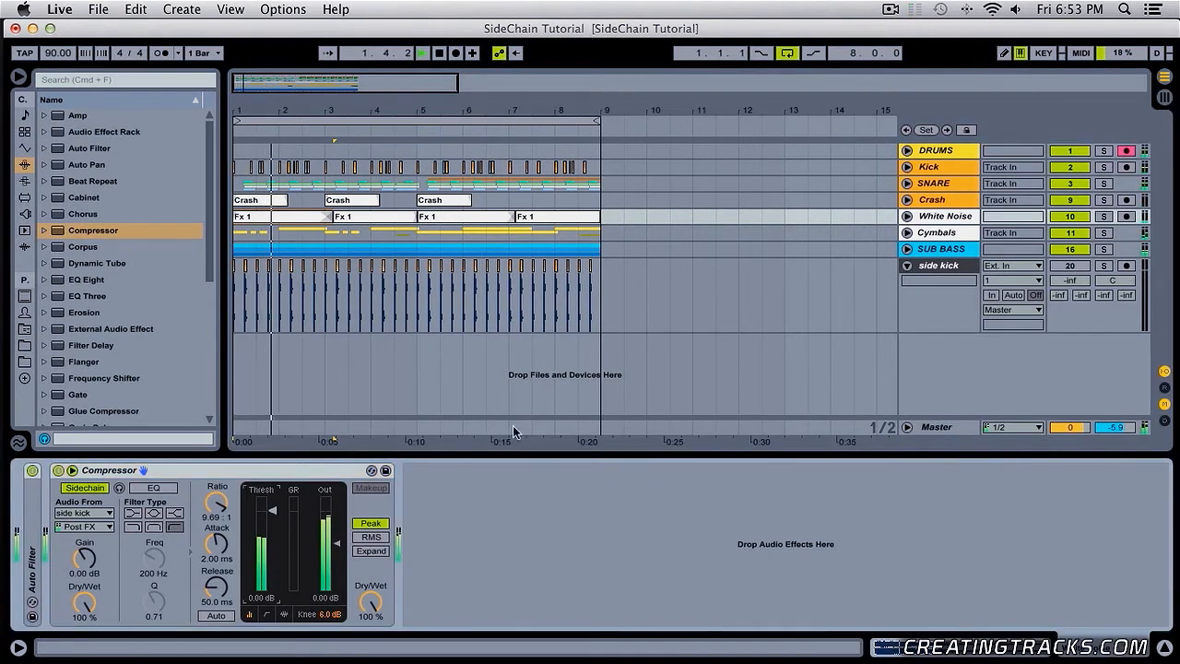
Solo the Kick and White Noise tracks and lower the White Noise Compressor's threshold to -7.21 dB during playback.
{"action": "left_click", "coordinate": [1103, 216]}
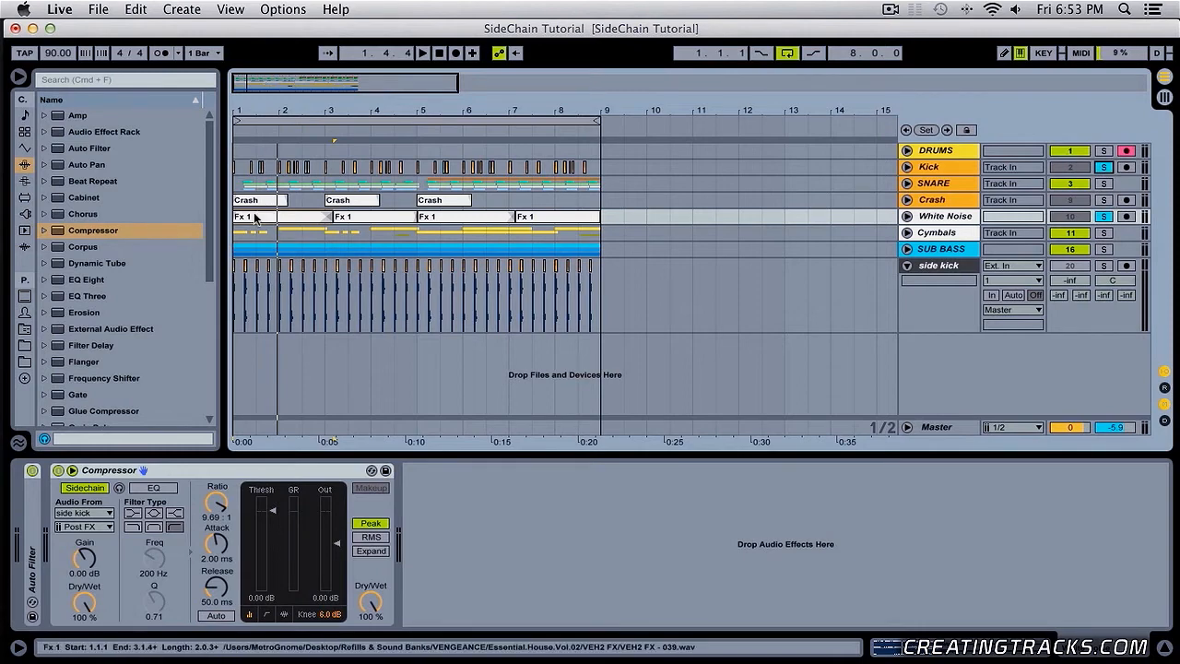
{"action": "left_click_drag", "start_coordinate": [246, 125], "coordinate": [274, 184]}
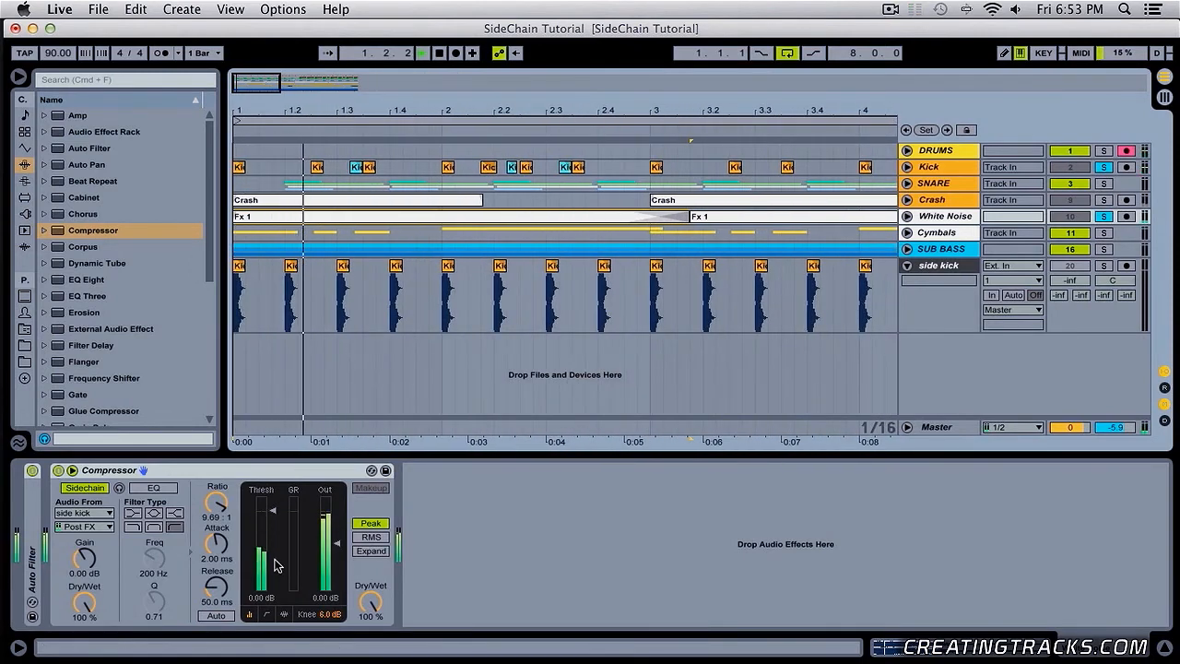
{"action": "left_click_drag", "start_coordinate": [272, 511], "coordinate": [272, 528]}
{"action": "key", "text": "space"}
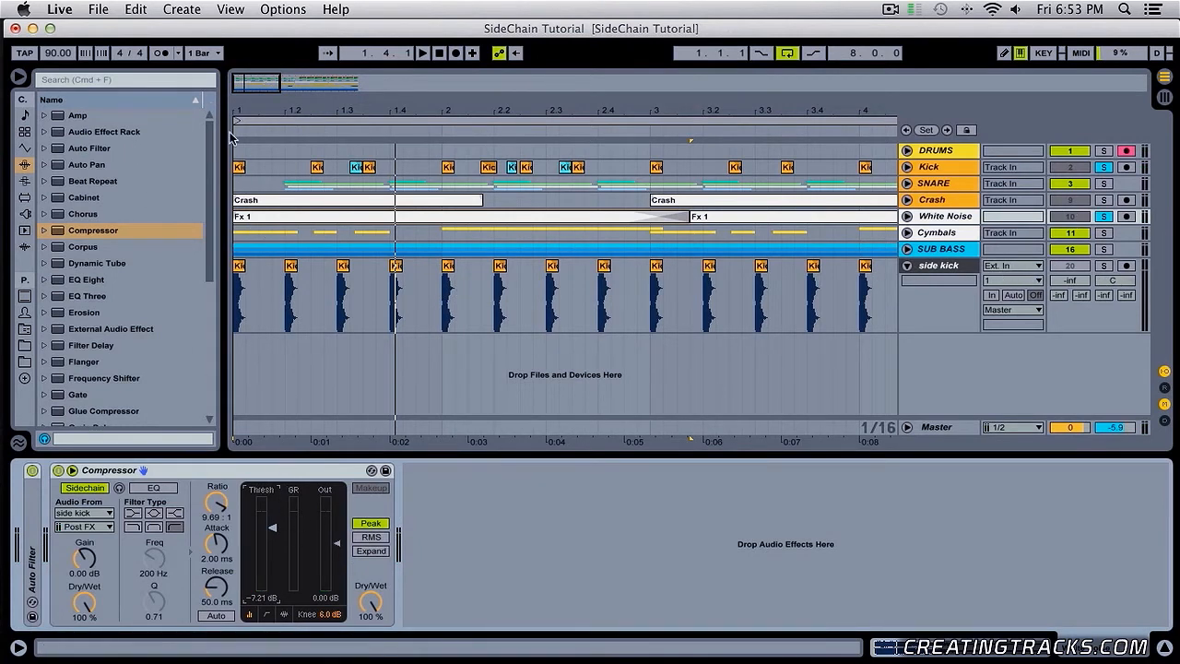
{"action": "left_click", "coordinate": [236, 268]}
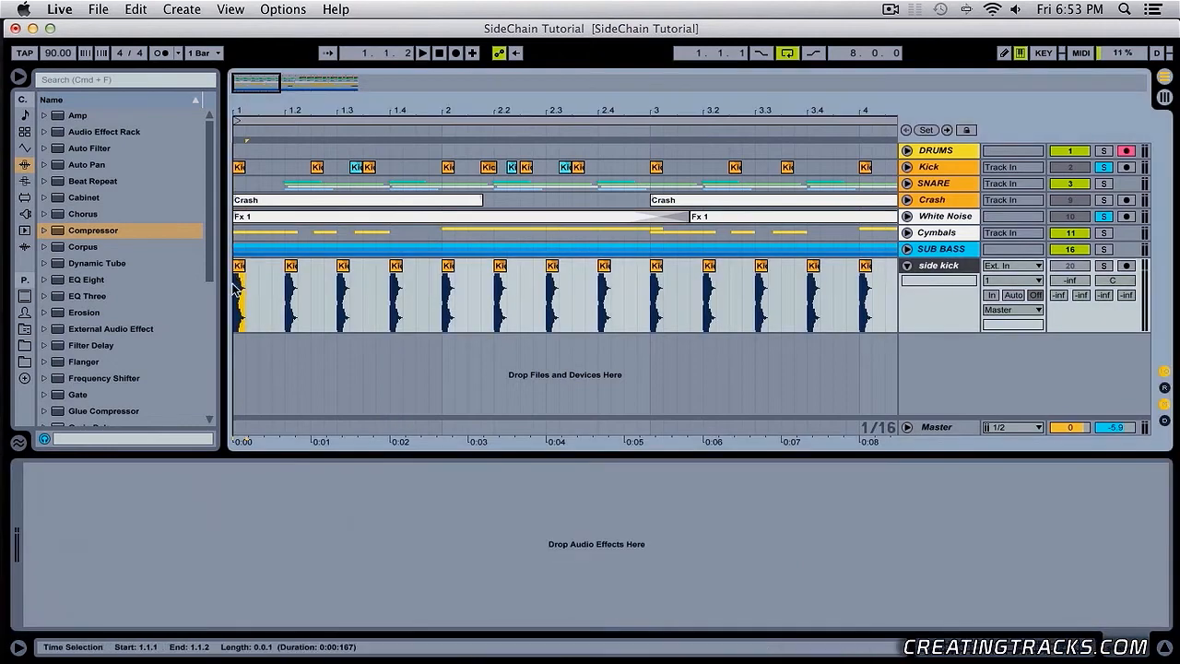
{"action": "left_click_drag", "start_coordinate": [235, 300], "coordinate": [704, 315]}
{"action": "left_click", "coordinate": [243, 217]}
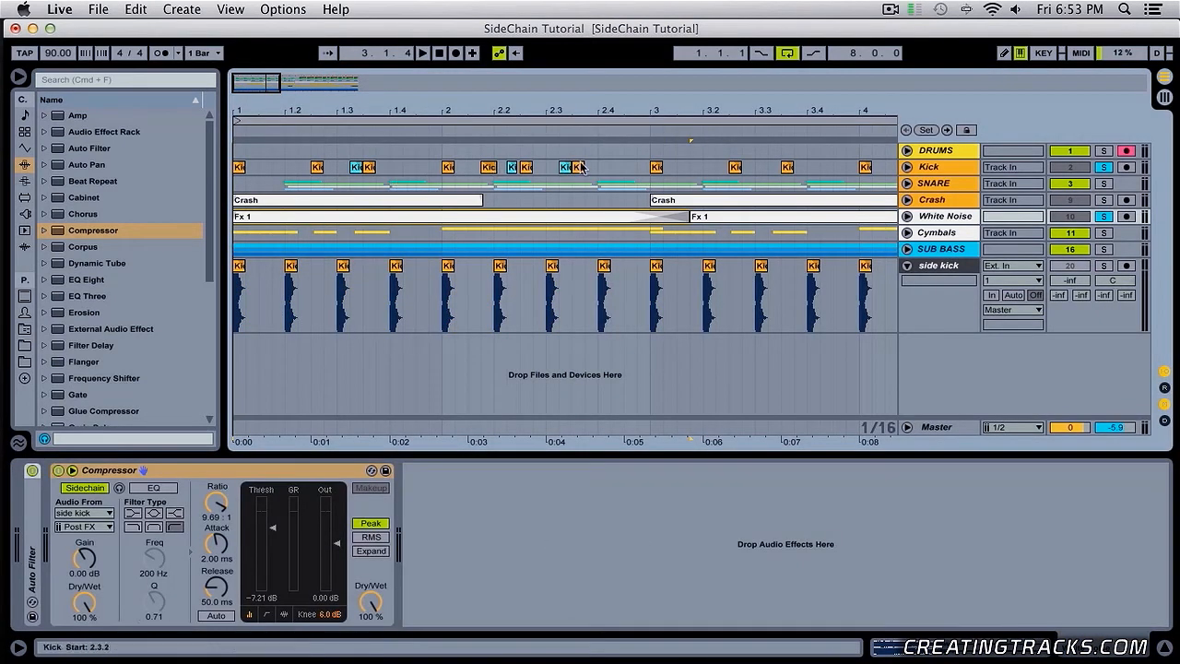
{"action": "left_click_drag", "start_coordinate": [623, 168], "coordinate": [238, 169]}
Set the White Noise Compressor's threshold to -26.3 dB and its release to 92.1 ms while the loop plays.
{"action": "left_click", "coordinate": [249, 214]}
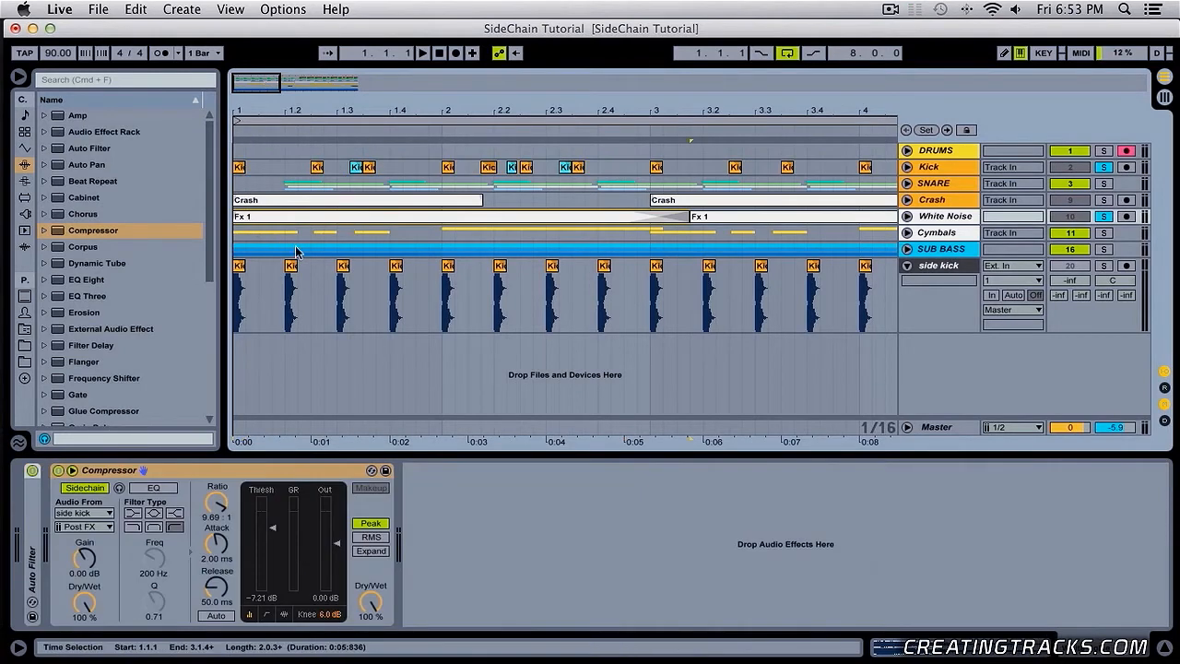
{"action": "key", "text": "space"}
{"action": "left_click_drag", "start_coordinate": [280, 529], "coordinate": [273, 564]}
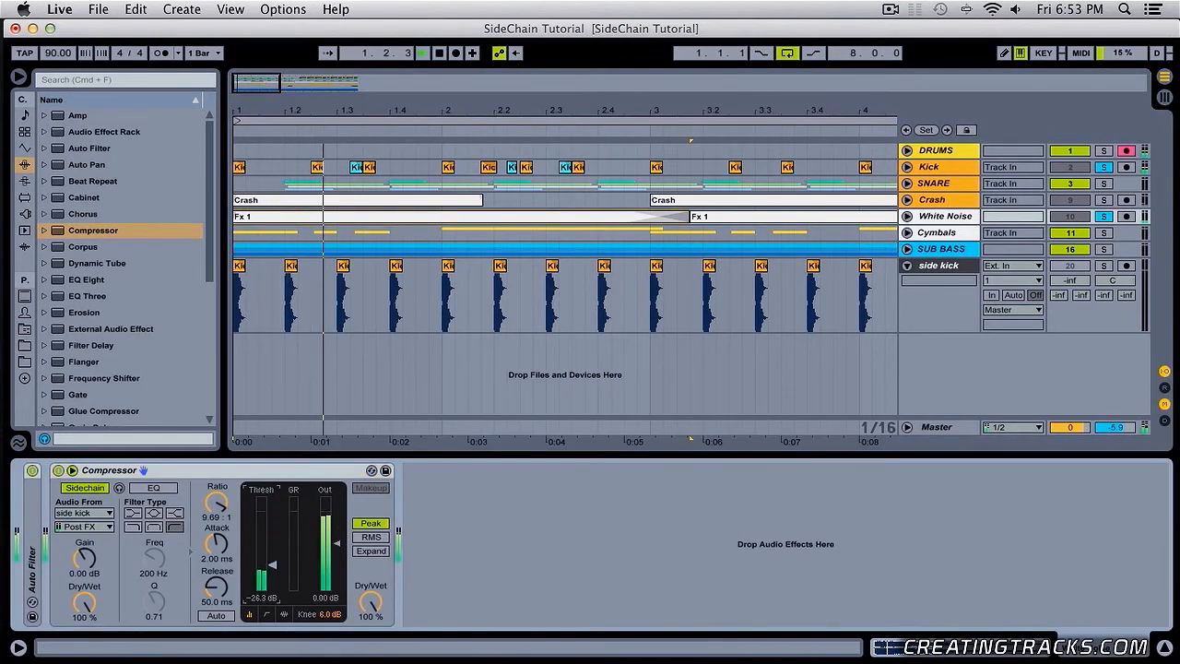
{"action": "left_click_drag", "start_coordinate": [221, 595], "coordinate": [221, 579]}
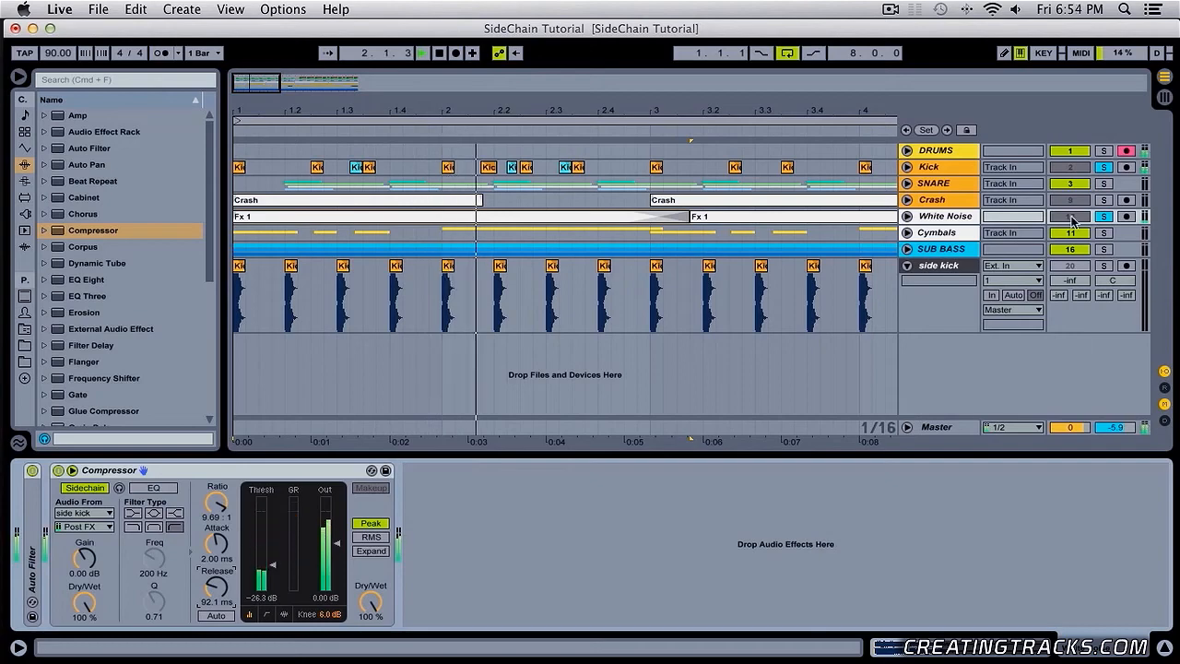
Unsolo the Kick track and replay the soloed White Noise track from bar 1.
{"action": "left_click", "coordinate": [1103, 168]}
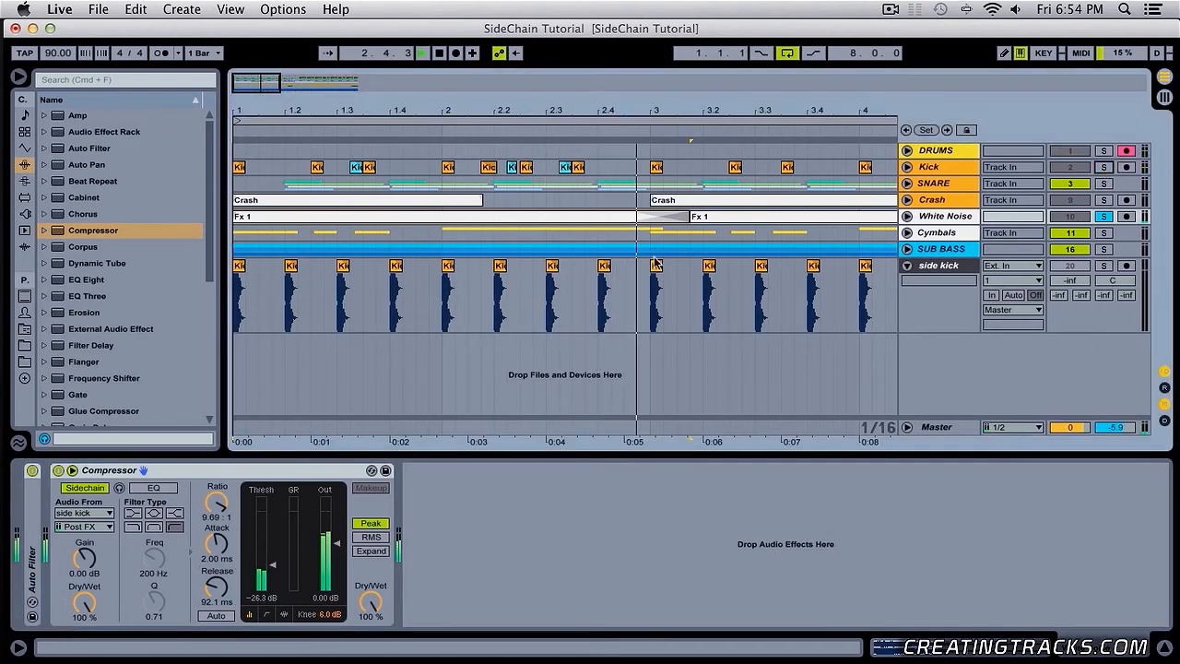
{"action": "scroll", "coordinate": [466, 275], "scroll_direction": "right", "scroll_amount": 4}
{"action": "scroll", "coordinate": [467, 275], "scroll_direction": "left", "scroll_amount": 4}
{"action": "key", "text": "space"}
{"action": "key", "text": "space"}
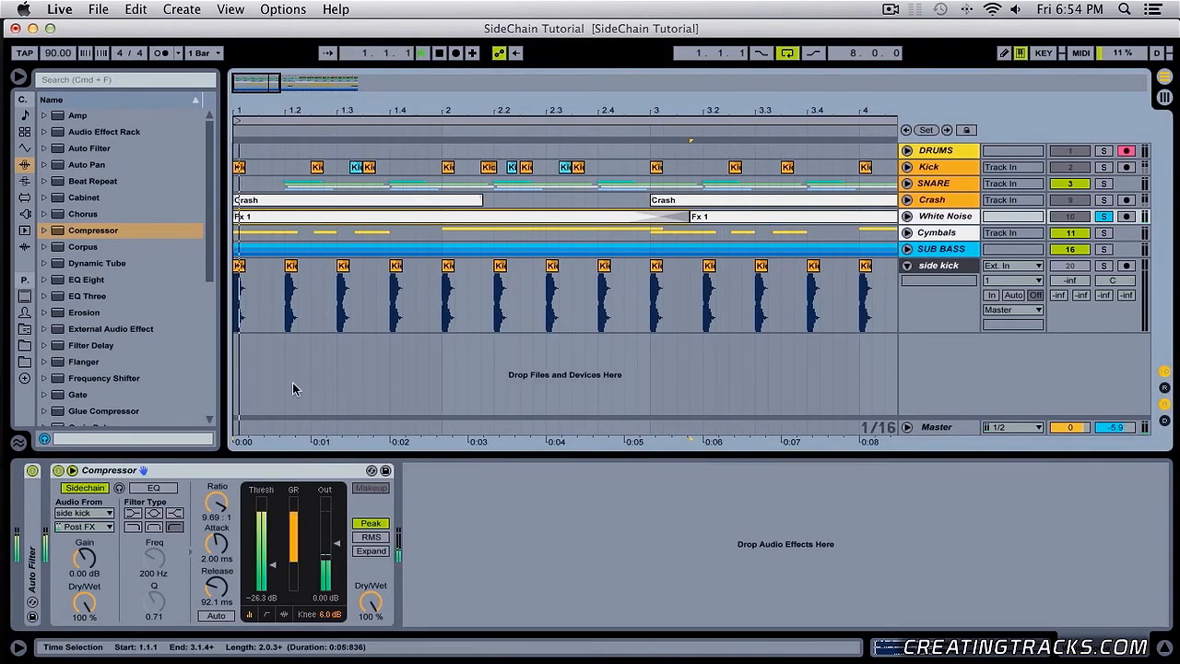
Set the White Noise Compressor's attack to 0.24 ms and its threshold to -27.2 dB.
{"action": "left_click_drag", "start_coordinate": [272, 565], "coordinate": [272, 570]}
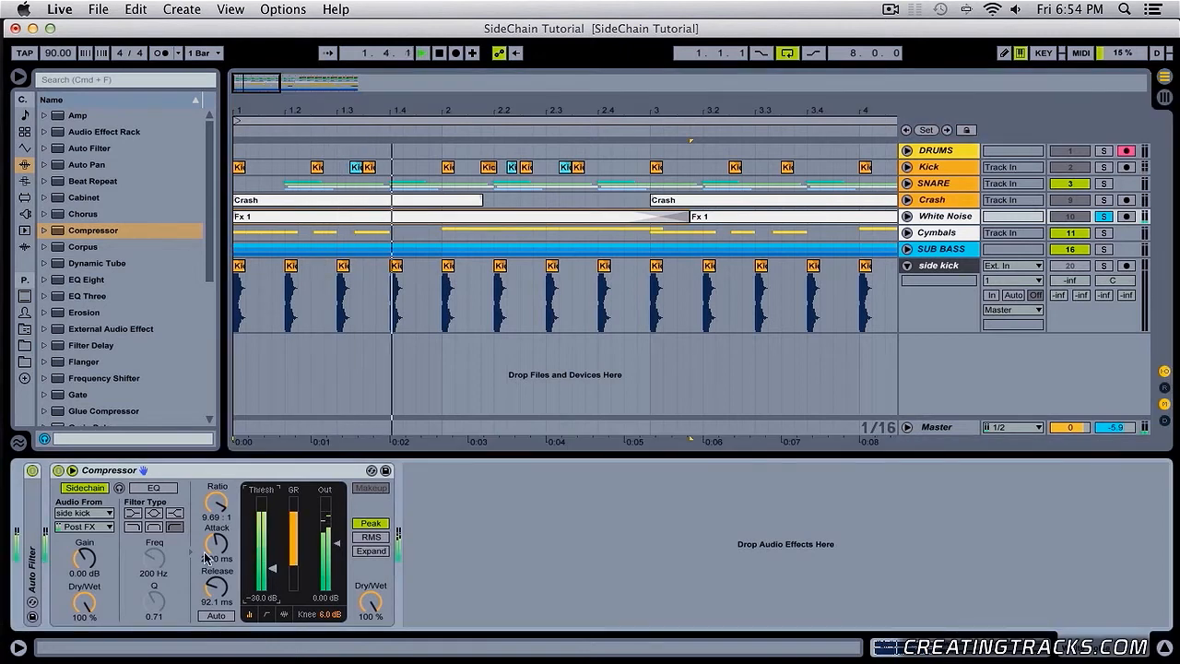
{"action": "left_click_drag", "start_coordinate": [218, 536], "coordinate": [217, 540]}
{"action": "left_click_drag", "start_coordinate": [273, 570], "coordinate": [273, 566]}
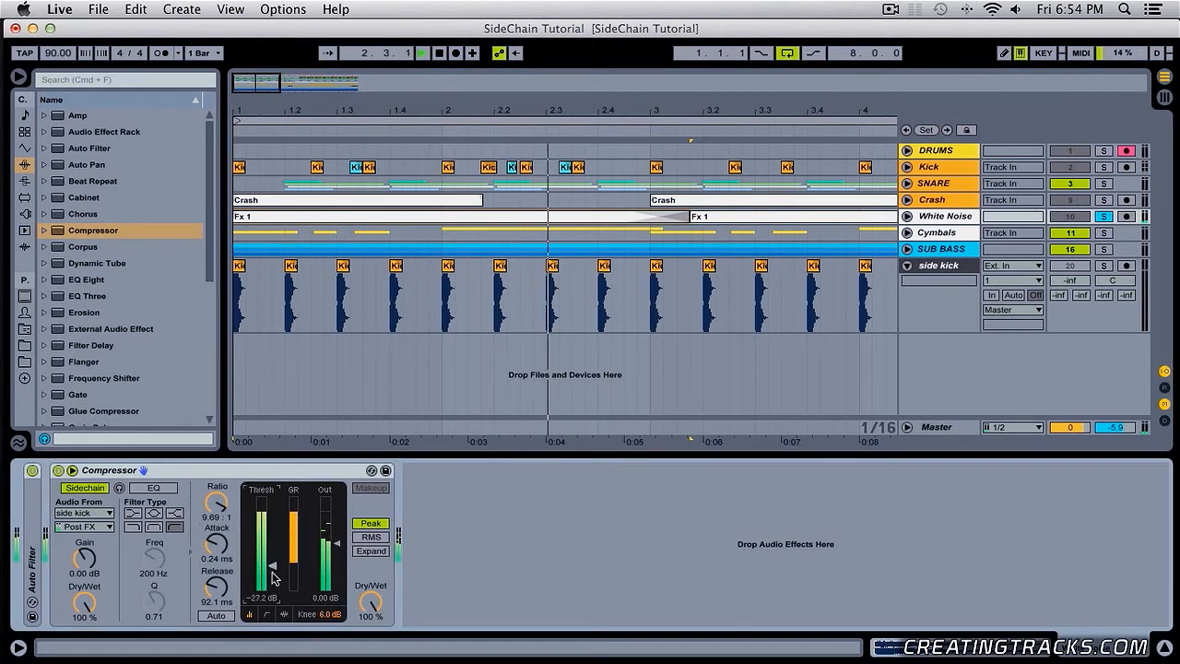
Solo the Kick, White Noise and side kick tracks and play them together from bar 1.
{"action": "key", "text": "space"}
{"action": "left_click", "coordinate": [237, 270]}
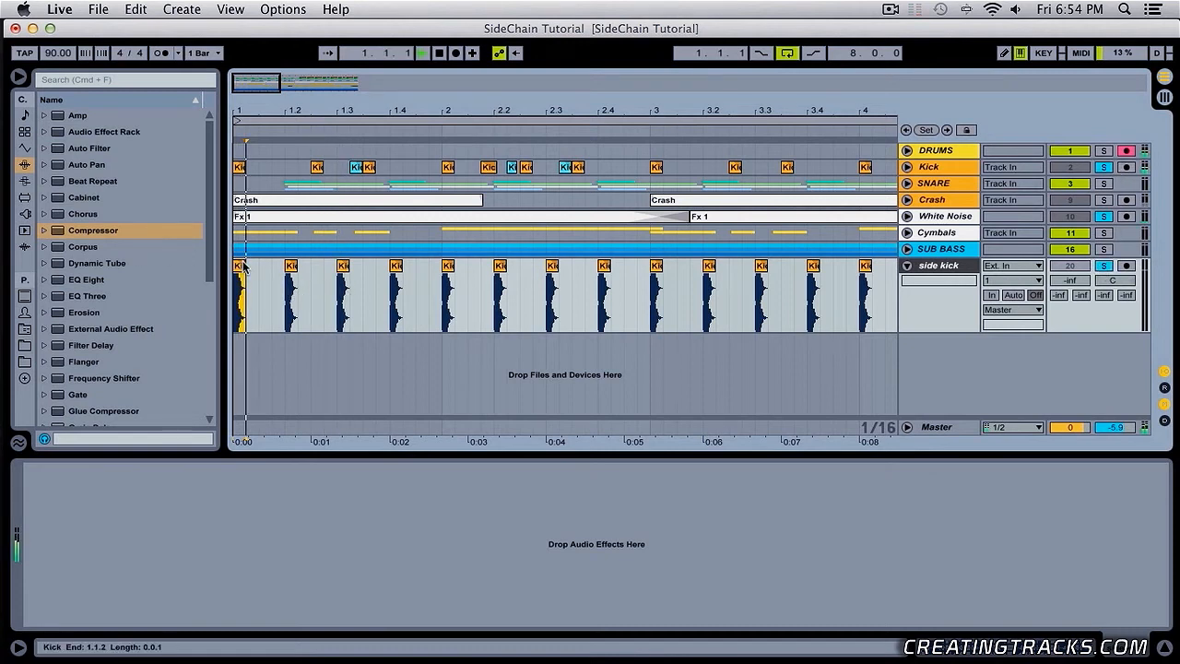
{"action": "left_click", "coordinate": [268, 215]}
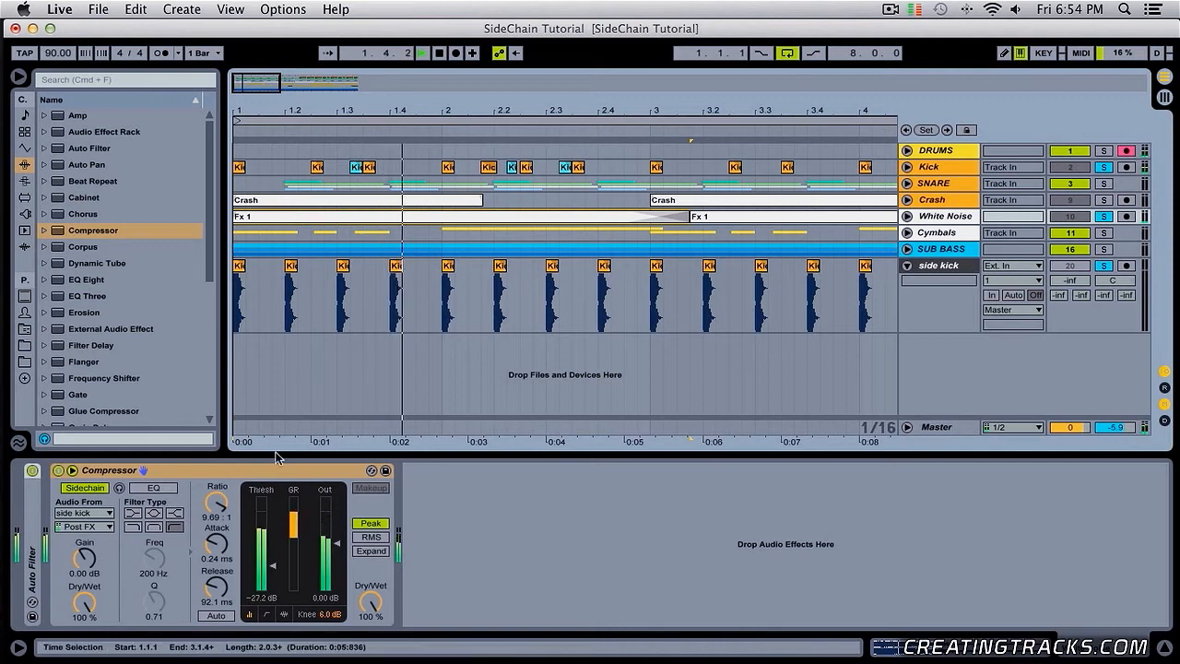
Try Kick as the sidechain audio source of the White Noise track's Compressor and listen to it.
{"action": "left_click", "coordinate": [90, 512]}
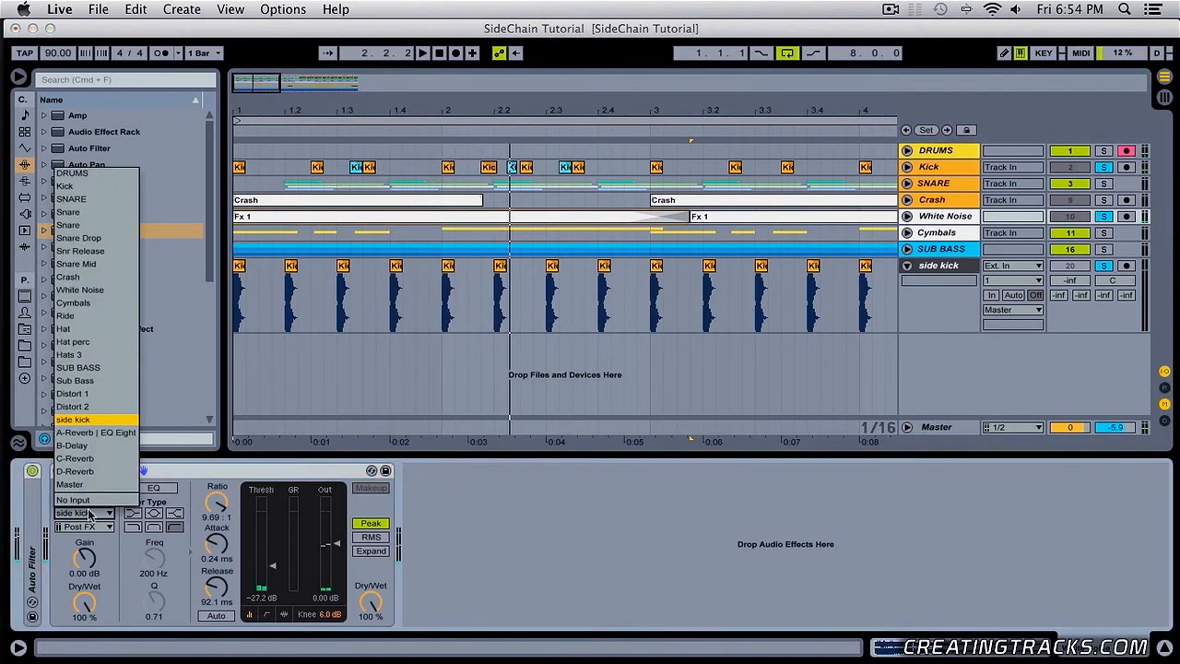
{"action": "left_click", "coordinate": [186, 187]}
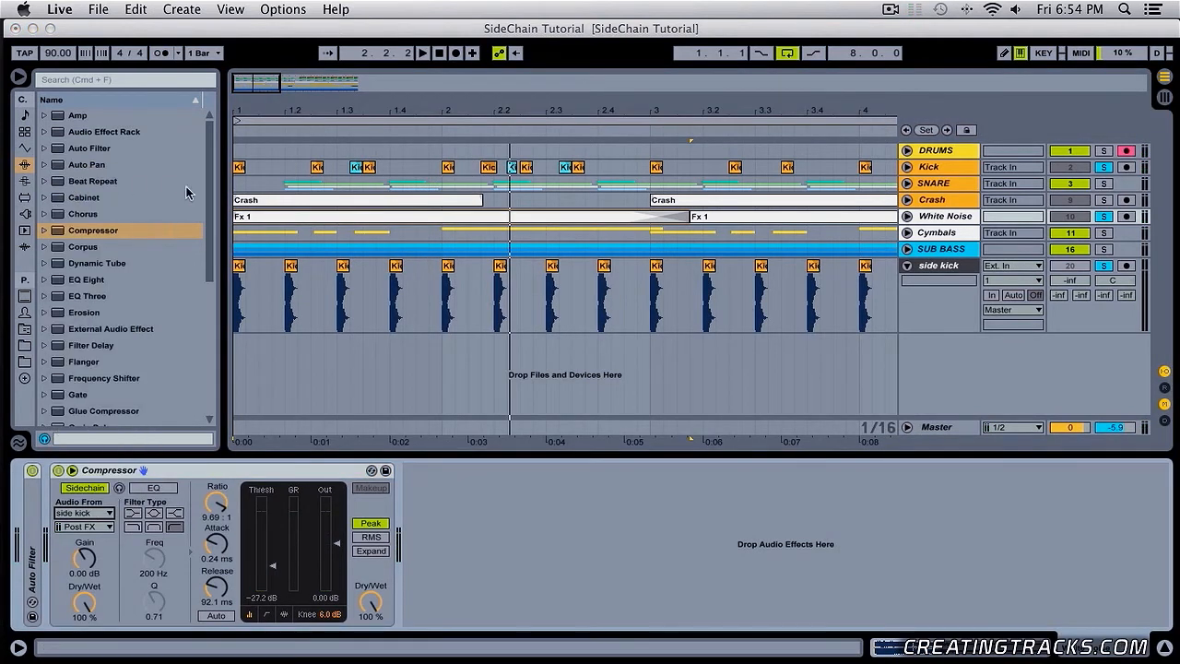
{"action": "key", "text": "space"}
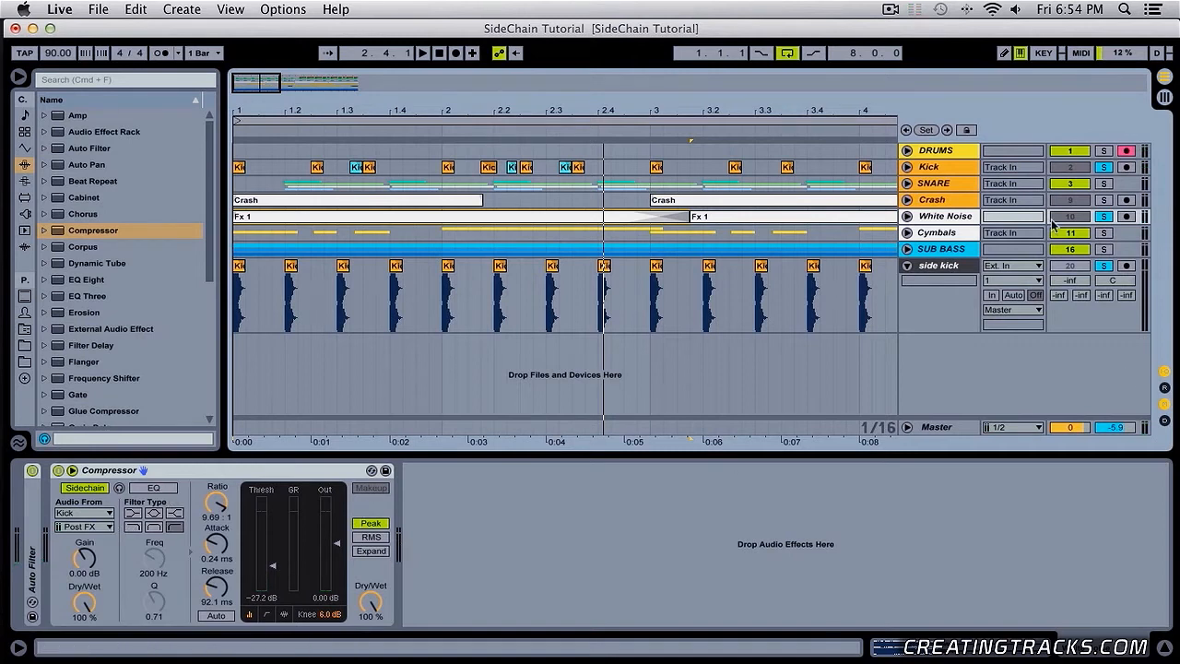
Unsolo all tracks, then set the White Noise Compressor's sidechain source back to side kick within the full mix.
{"action": "left_click", "coordinate": [1105, 217]}
{"action": "key", "text": "space"}
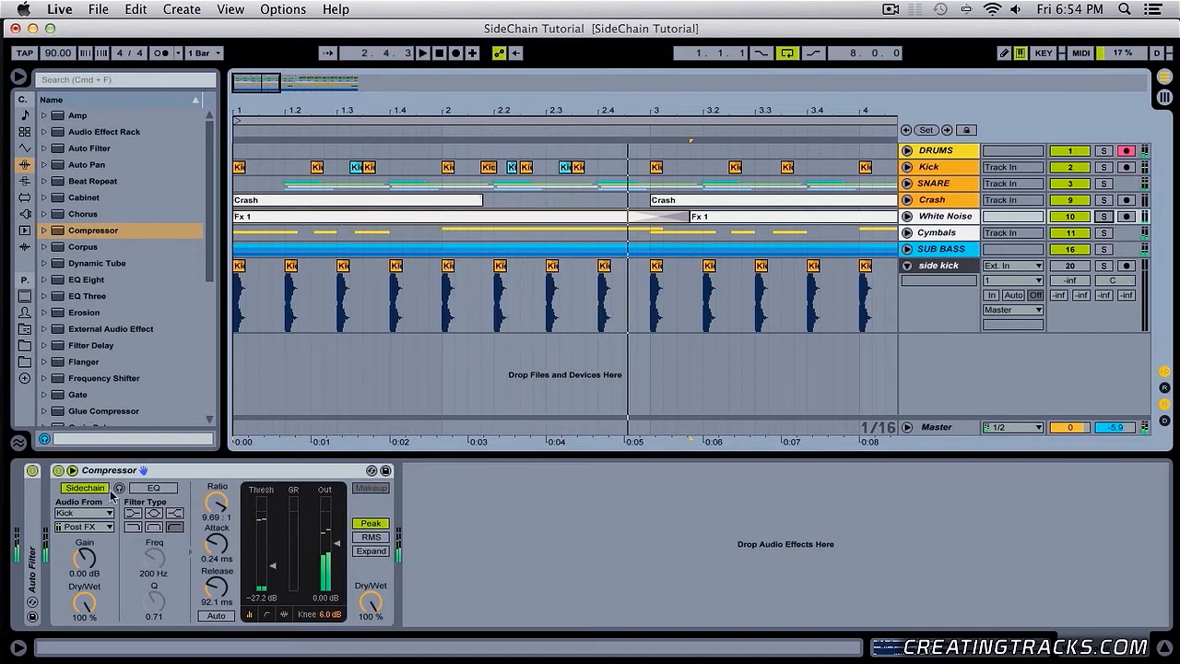
{"action": "left_click", "coordinate": [79, 514]}
{"action": "left_click", "coordinate": [113, 433]}
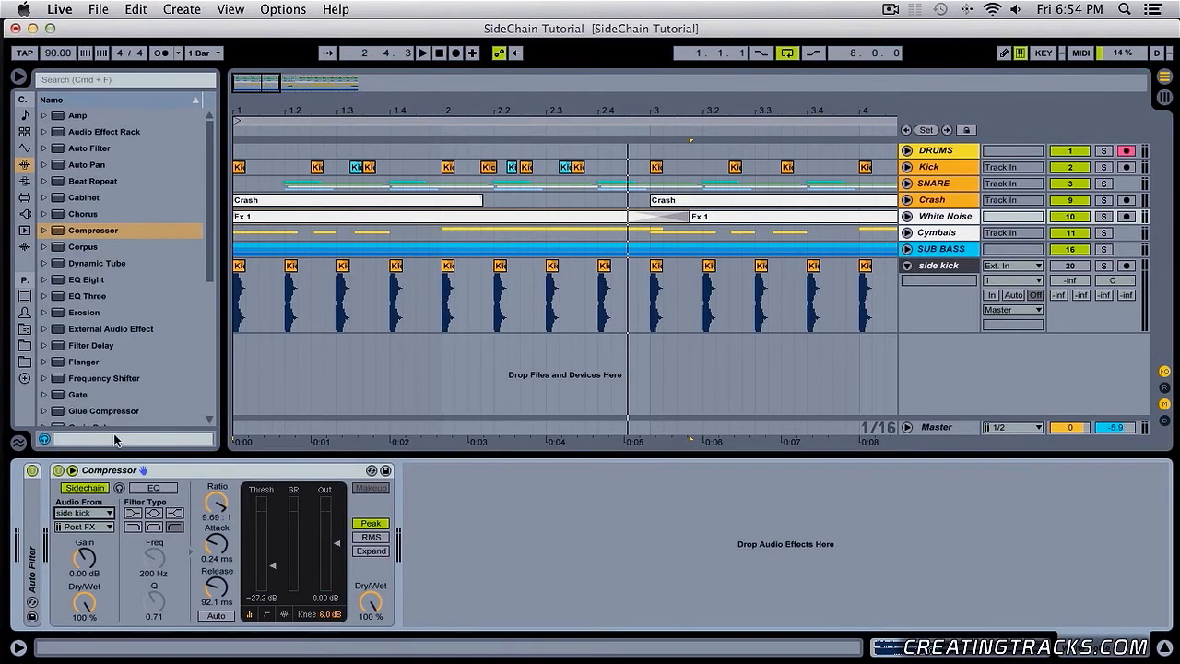
{"action": "key", "text": "space"}
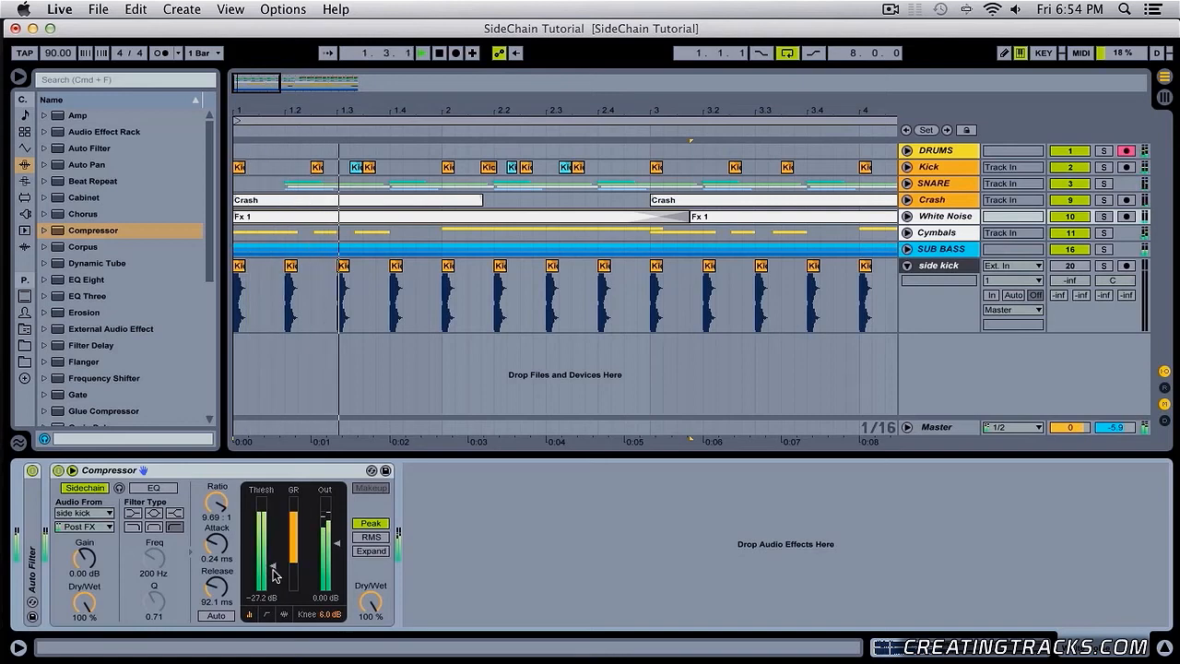
Unfold the White Noise track and set its volume to -28.5 dB.
{"action": "left_click", "coordinate": [907, 216]}
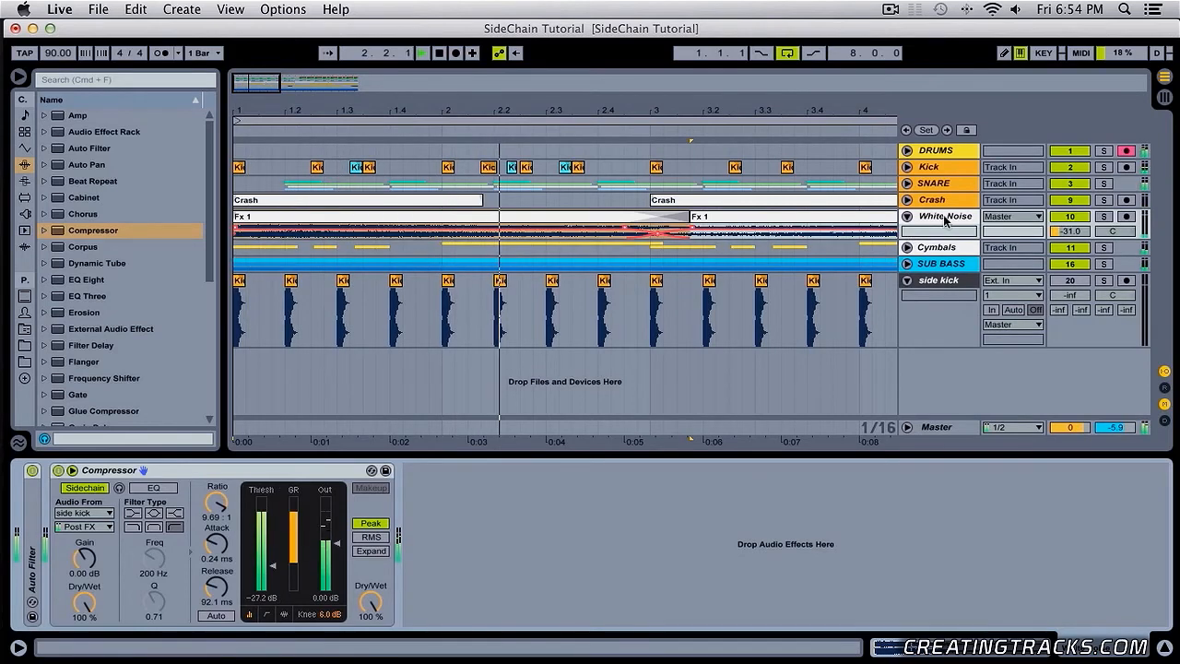
{"action": "left_click_drag", "start_coordinate": [1069, 232], "coordinate": [1069, 226]}
{"action": "left_click", "coordinate": [954, 216]}
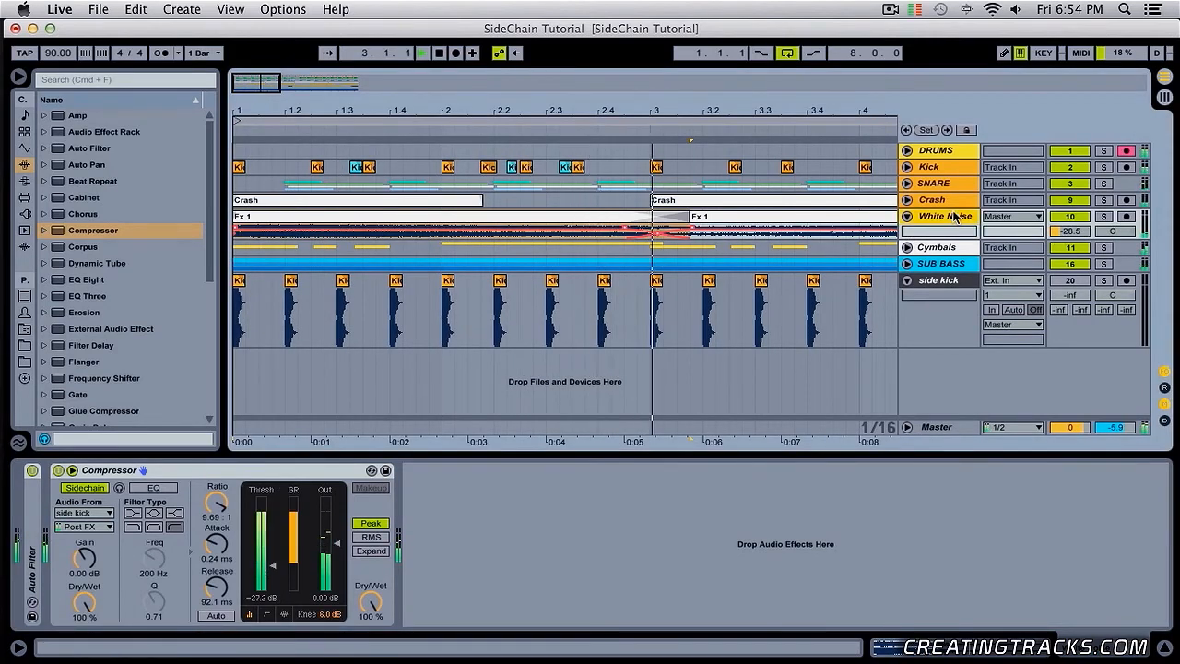
{"action": "scroll", "coordinate": [763, 234], "scroll_direction": "right", "scroll_amount": 10}
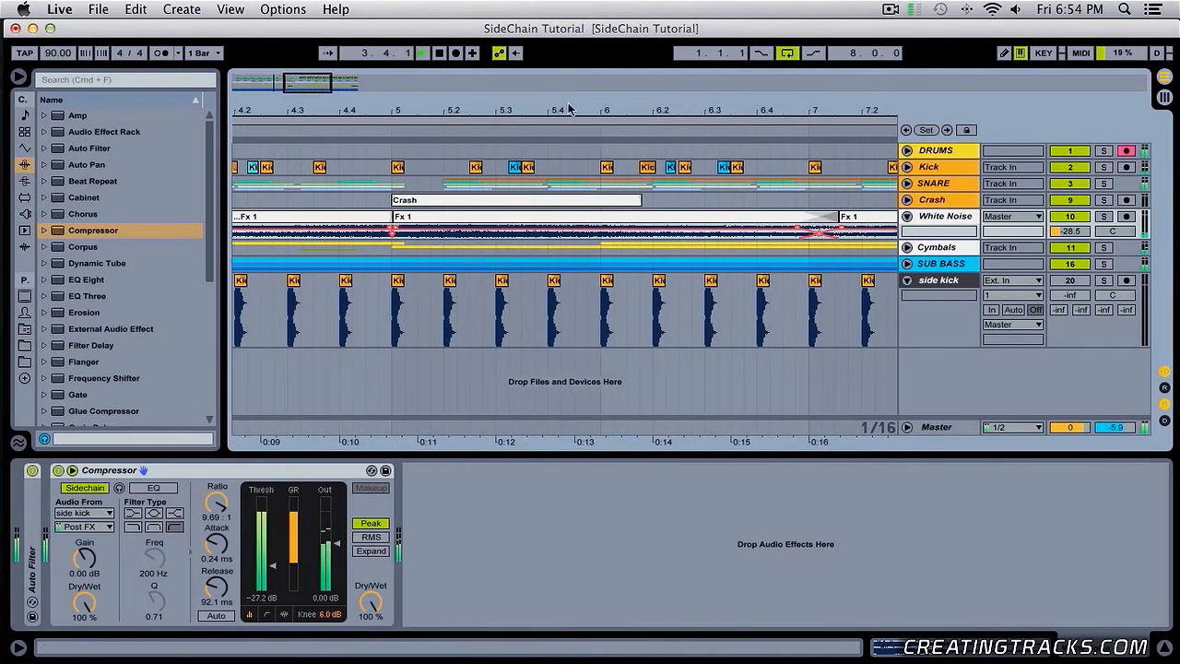
{"action": "left_click_drag", "start_coordinate": [534, 108], "coordinate": [427, 111]}
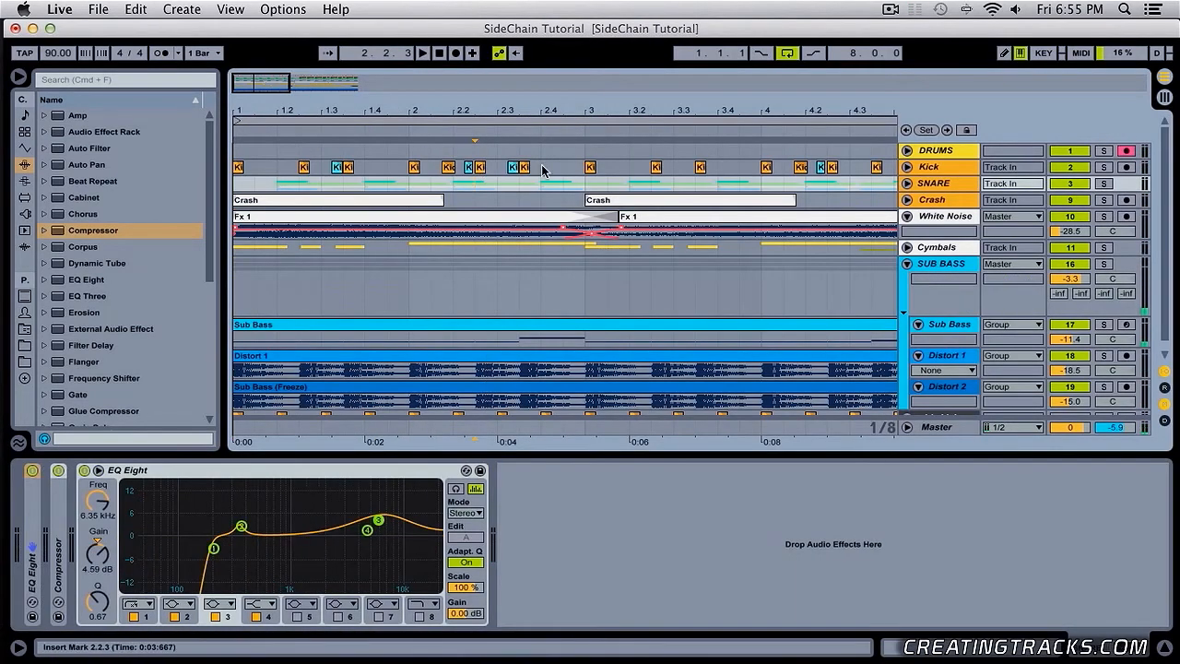
Solo the Kick, White Noise and SUB BASS tracks and play them from bar 1.
{"action": "left_click_drag", "start_coordinate": [539, 167], "coordinate": [253, 172]}
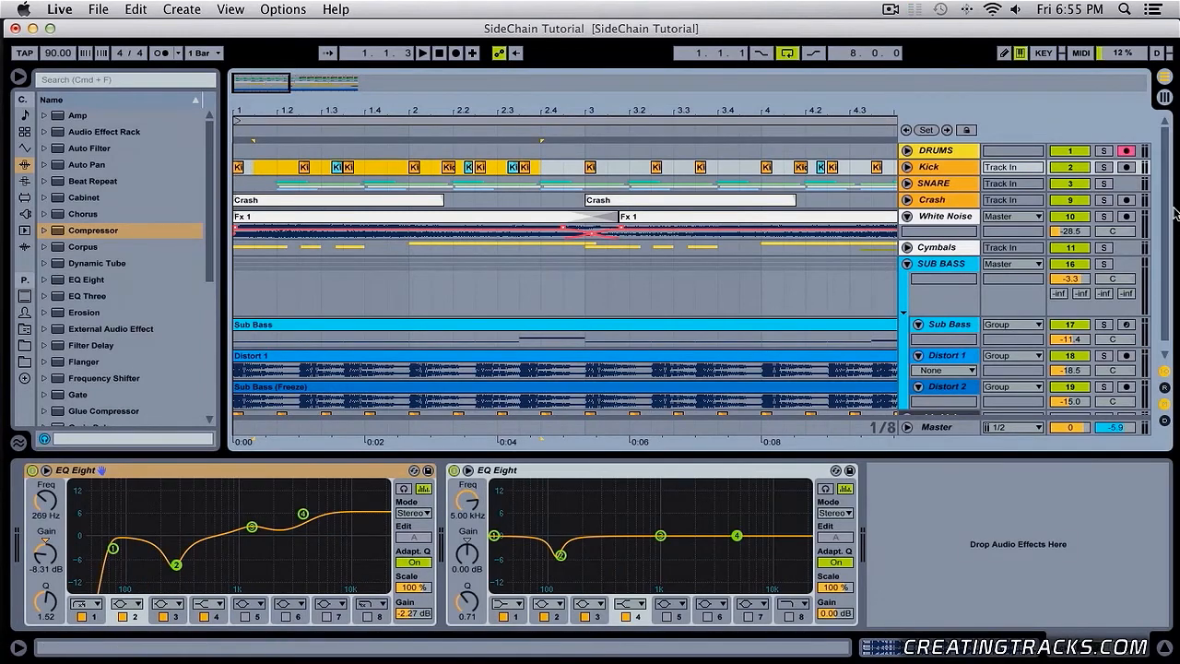
{"action": "left_click", "coordinate": [1106, 168]}
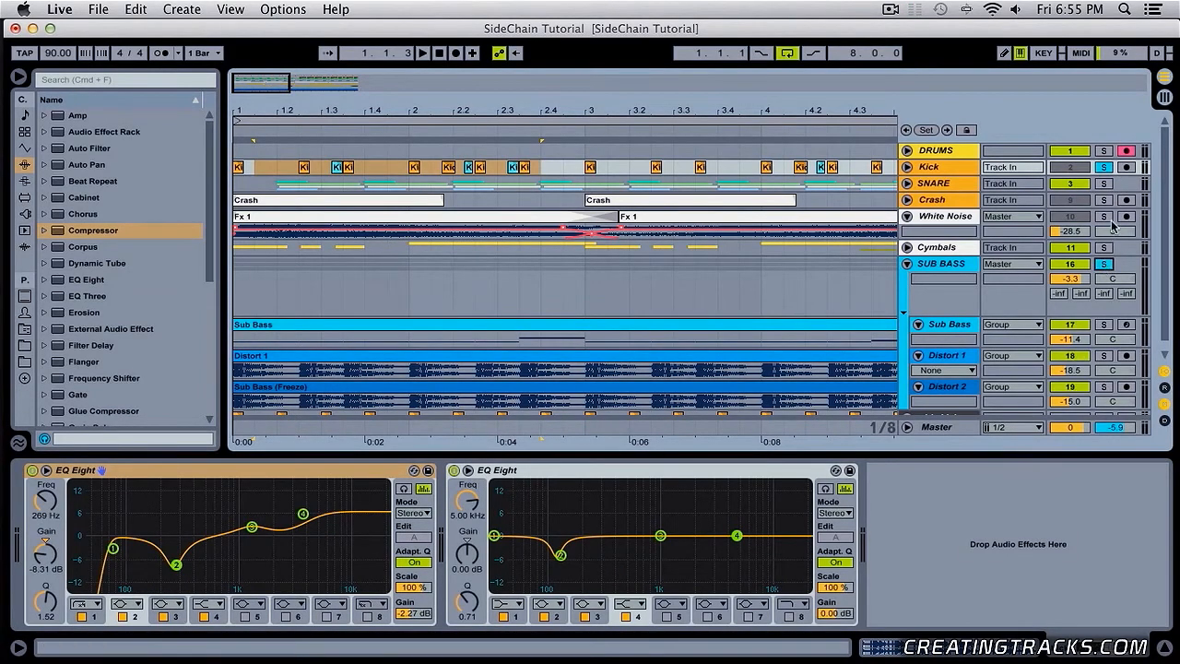
{"action": "left_click", "coordinate": [1104, 216]}
{"action": "left_click", "coordinate": [260, 218]}
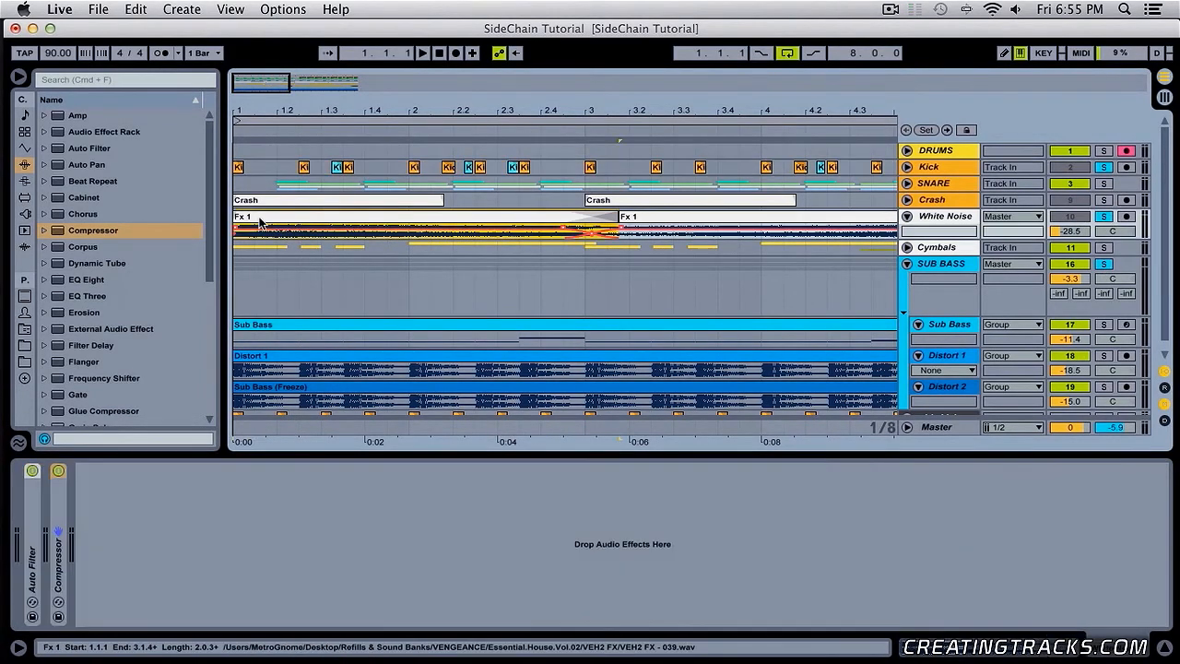
{"action": "left_click", "coordinate": [240, 324]}
{"action": "key", "text": "space"}
Switch off the Compressors on the SUB BASS group and the White Noise track.
{"action": "left_click", "coordinate": [238, 311]}
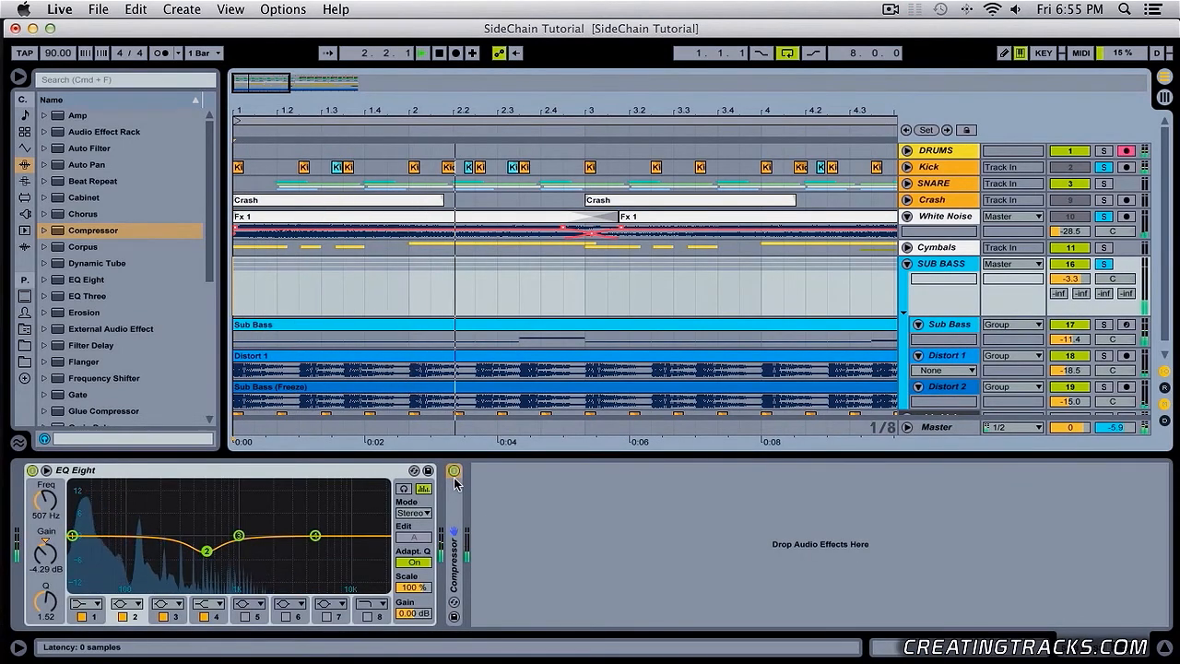
{"action": "key", "text": "space"}
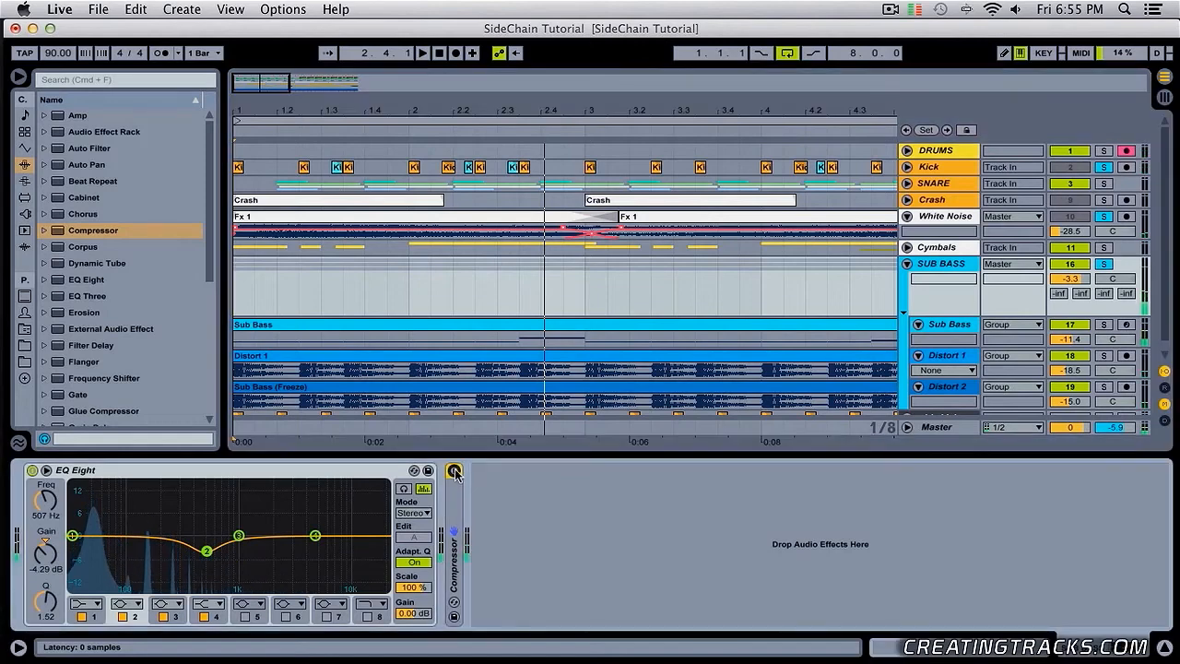
{"action": "left_click", "coordinate": [620, 228]}
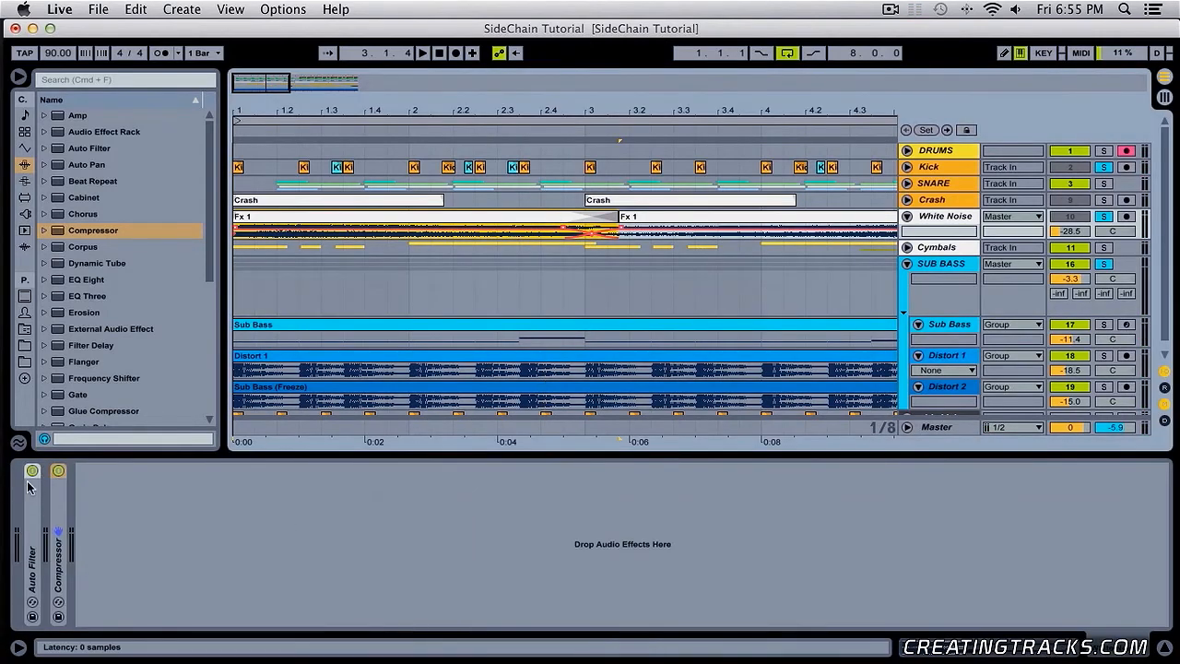
{"action": "left_click", "coordinate": [236, 304]}
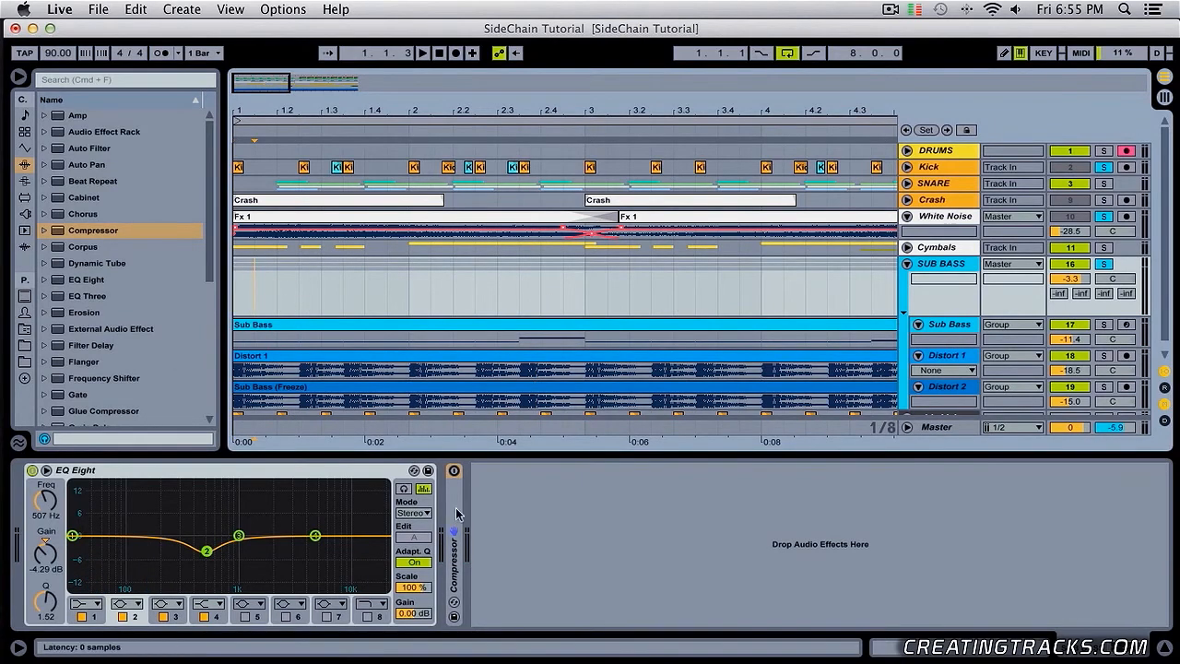
{"action": "left_click", "coordinate": [295, 218]}
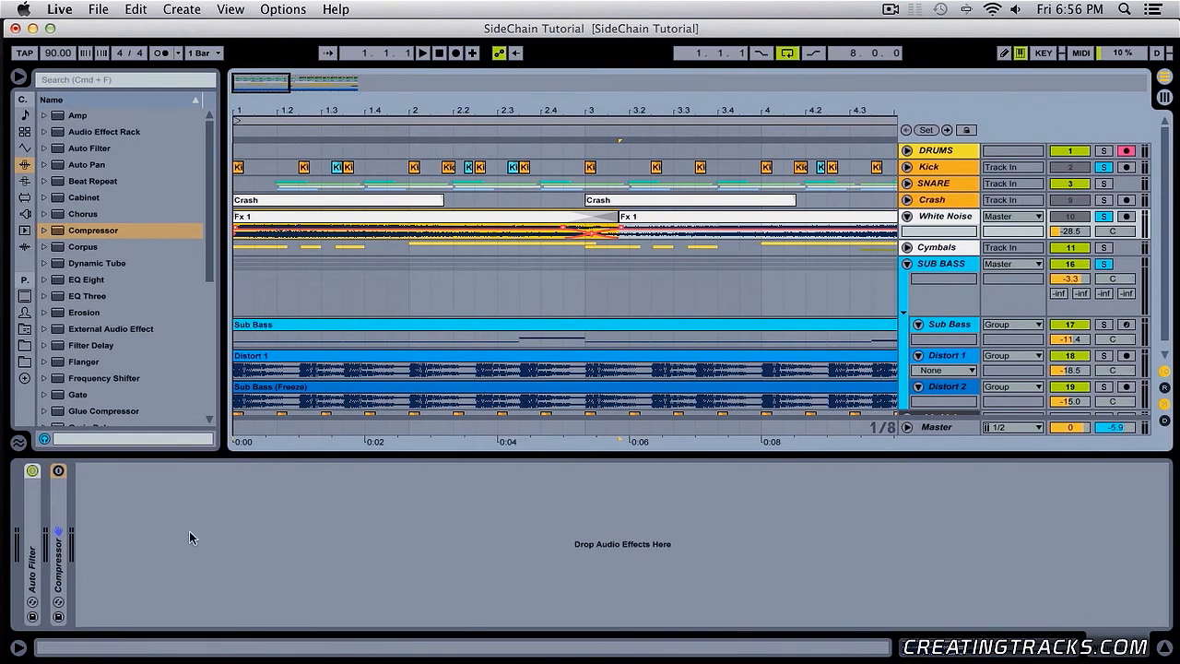
Play the soloed tracks from bar 1, then unsolo them and play the full mix from bar 1 without sidechain compression.
{"action": "left_click", "coordinate": [240, 286]}
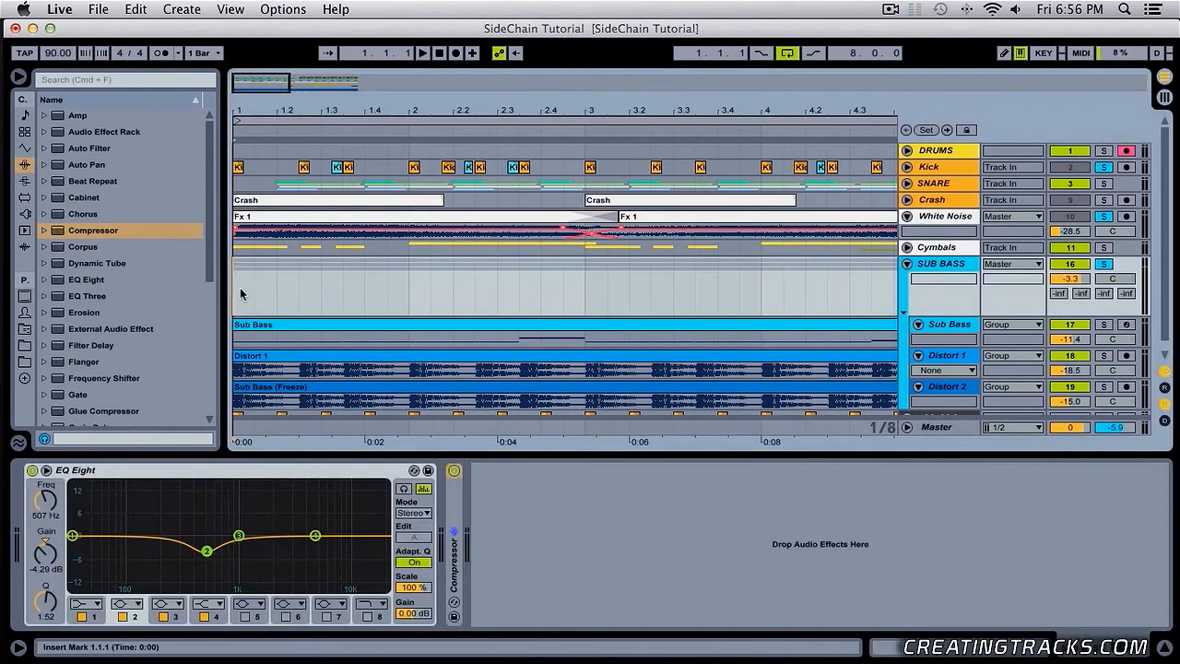
{"action": "key", "text": "space"}
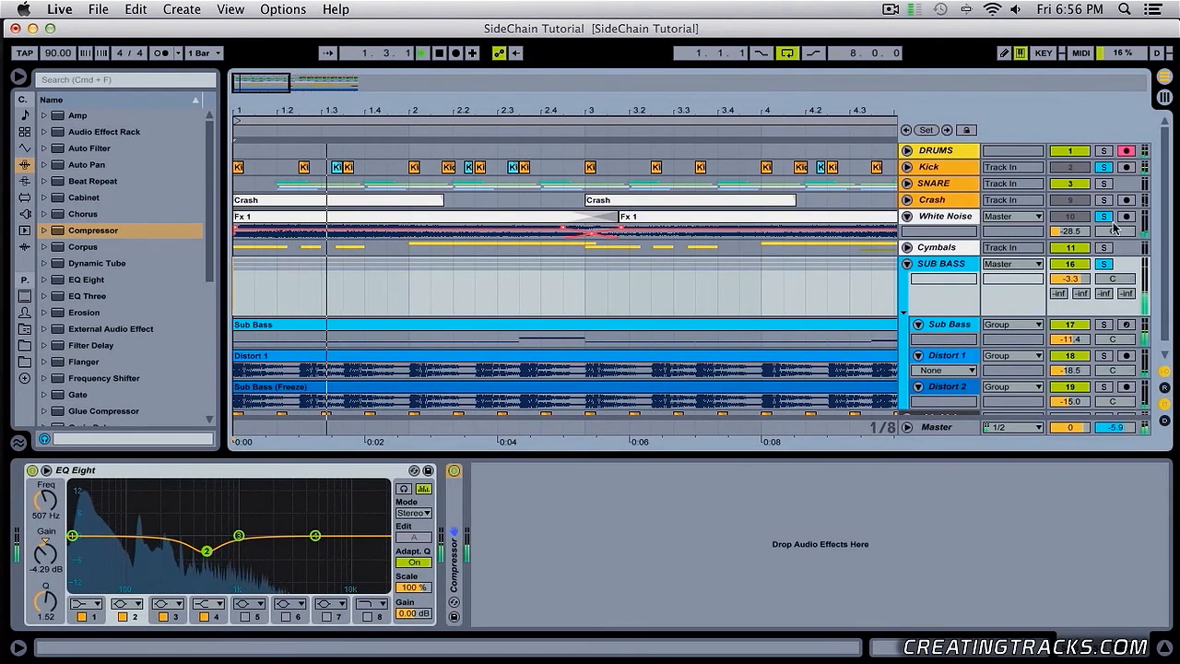
{"action": "key", "text": "space"}
{"action": "left_click", "coordinate": [249, 204]}
{"action": "key", "text": "space"}
{"action": "key", "text": "minus"}
{"action": "key", "text": "minus"}
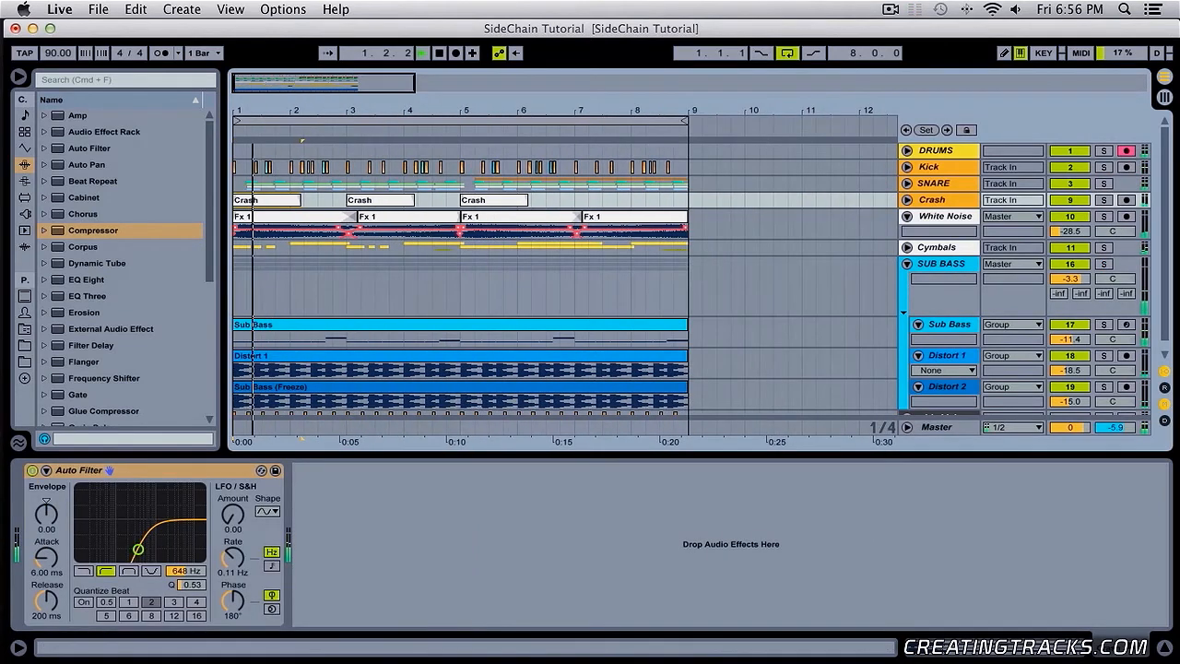
Unfold the Crash track to check its volume, then fold all tracks in the arrangement.
{"action": "left_click", "coordinate": [906, 199]}
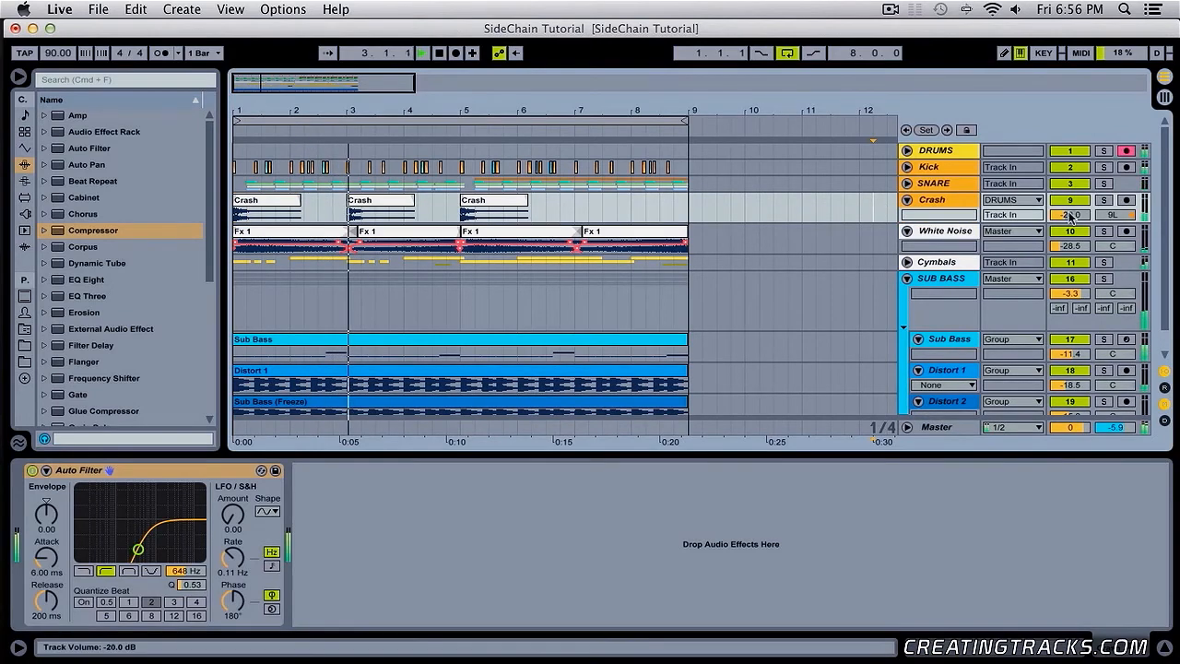
{"action": "left_click", "coordinate": [917, 206]}
{"action": "left_click", "coordinate": [907, 201], "text": "alt"}
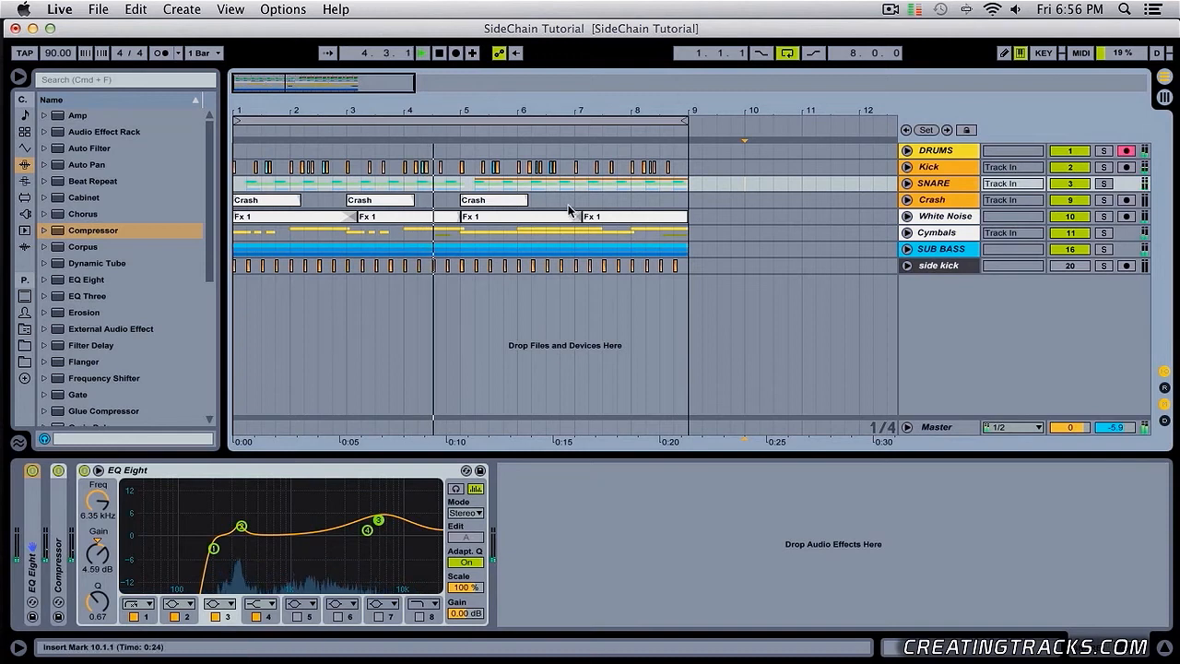
Copy the Crash clip at bar 5, paste it at bar 7, and open the pasted clip's sample view.
{"action": "left_click", "coordinate": [507, 201]}
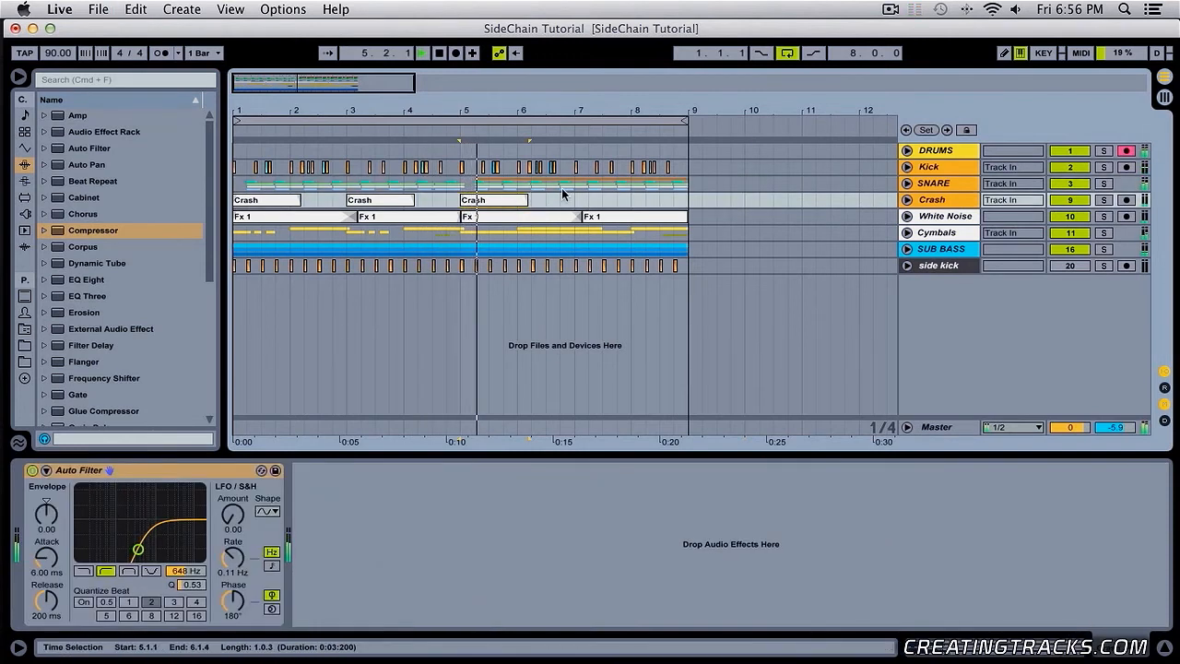
{"action": "left_click", "coordinate": [579, 200]}
{"action": "key", "text": "super+v"}
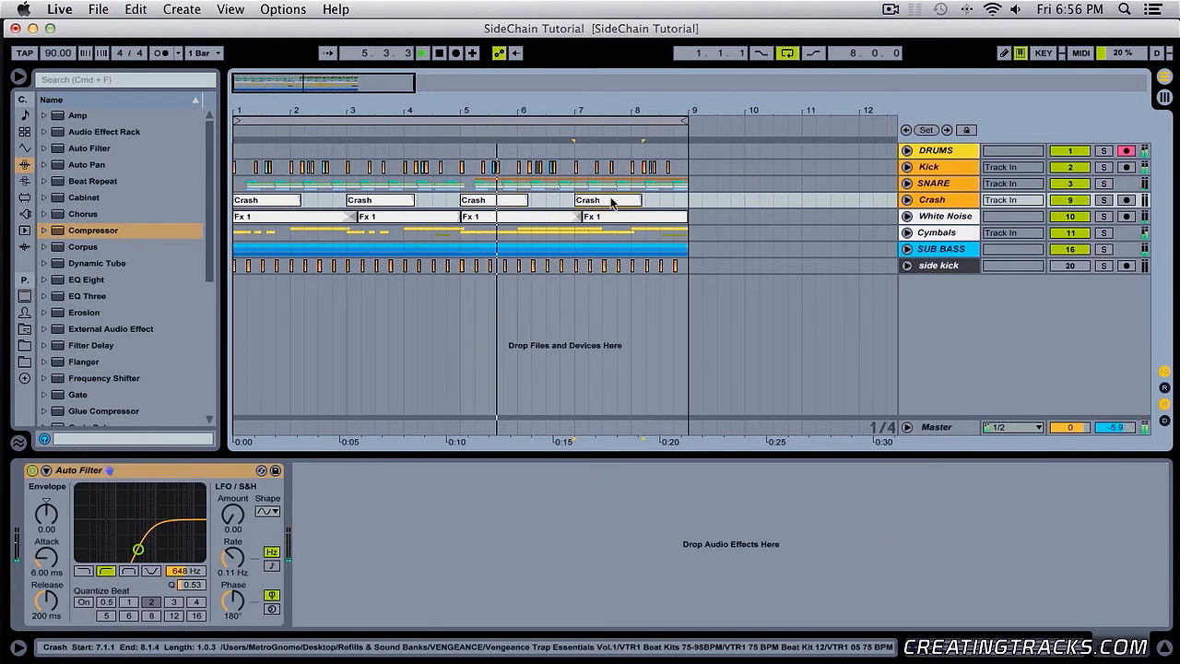
{"action": "left_click", "coordinate": [496, 201]}
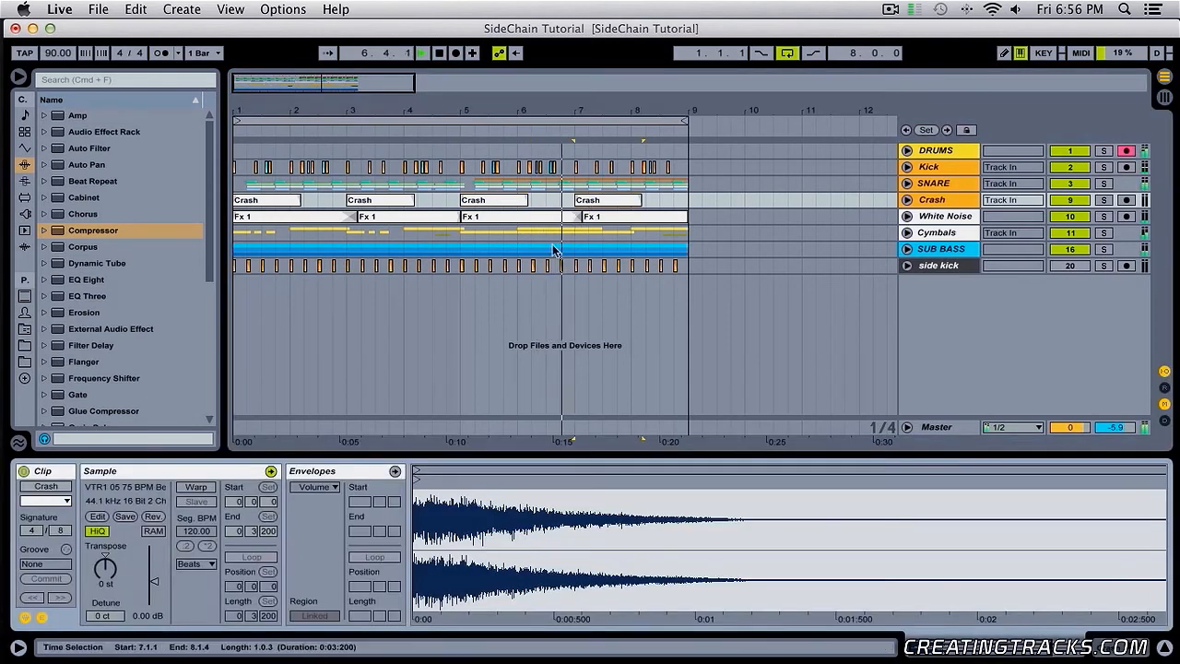
{"action": "double_click", "coordinate": [600, 200]}
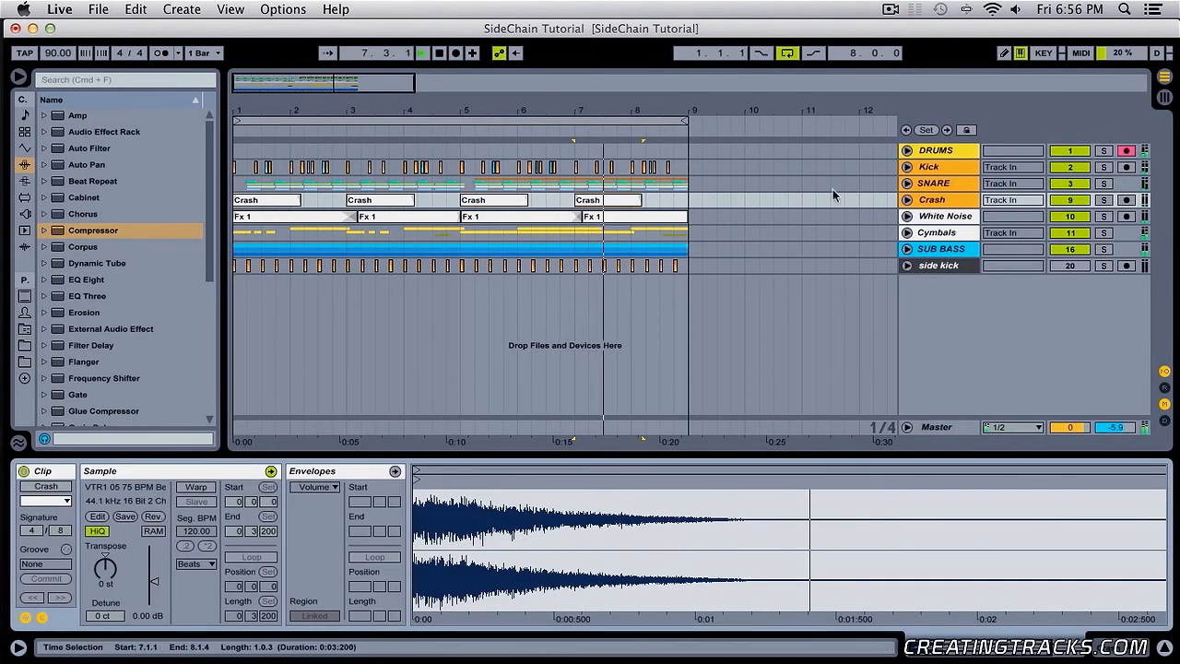
{"action": "left_click_drag", "start_coordinate": [466, 92], "coordinate": [418, 117]}
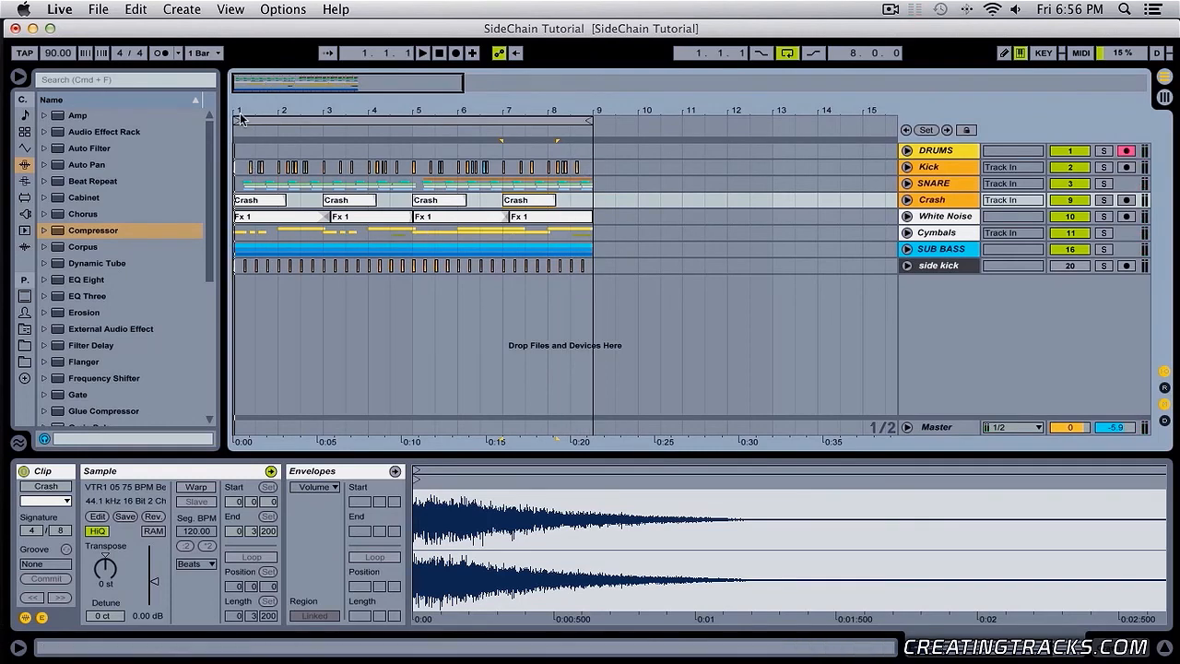
{"action": "left_click_drag", "start_coordinate": [278, 111], "coordinate": [285, 232]}
{"action": "left_click", "coordinate": [843, 288]}
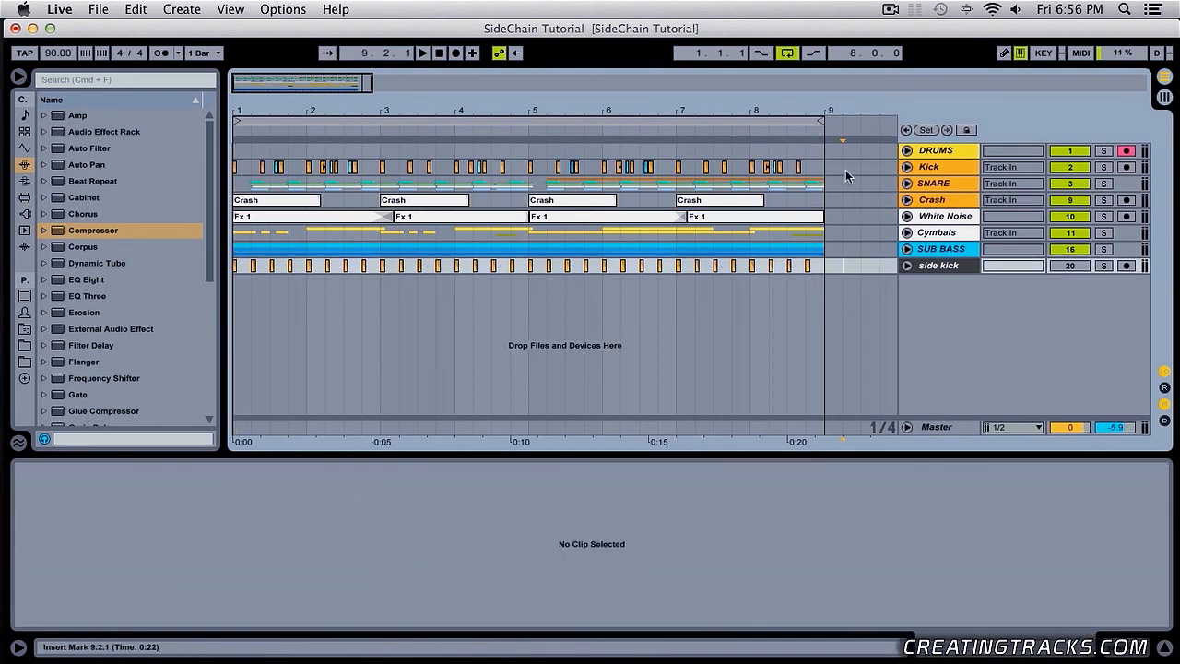
{"action": "left_click_drag", "start_coordinate": [844, 152], "coordinate": [174, 362]}
{"action": "left_click", "coordinate": [360, 334]}
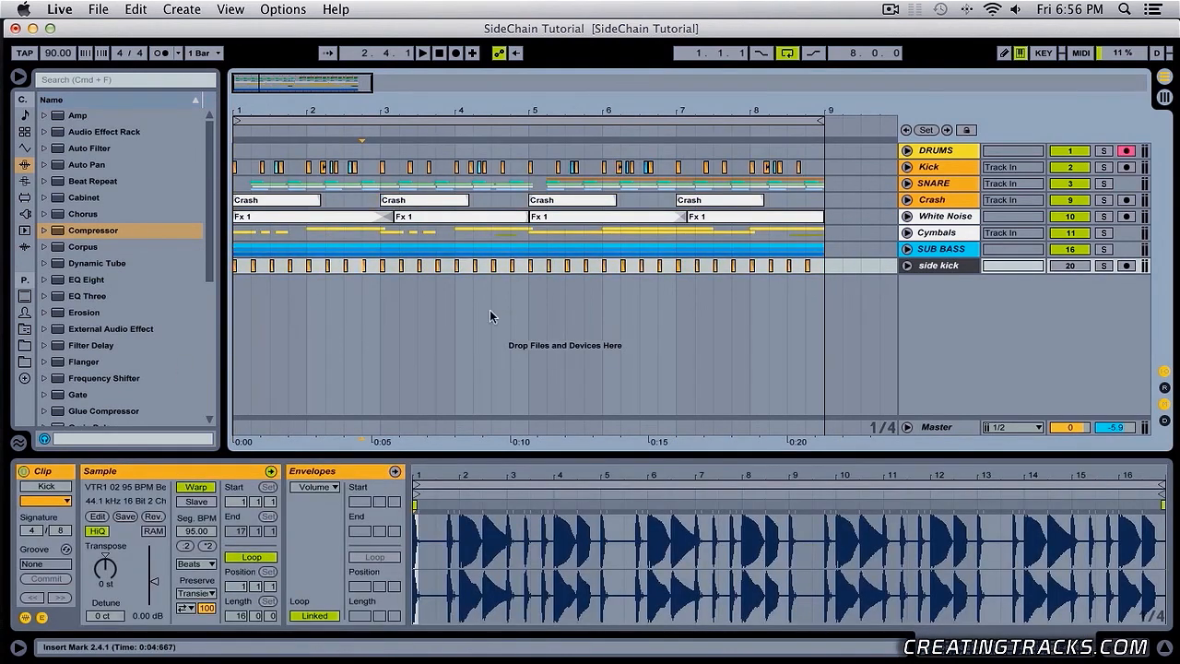